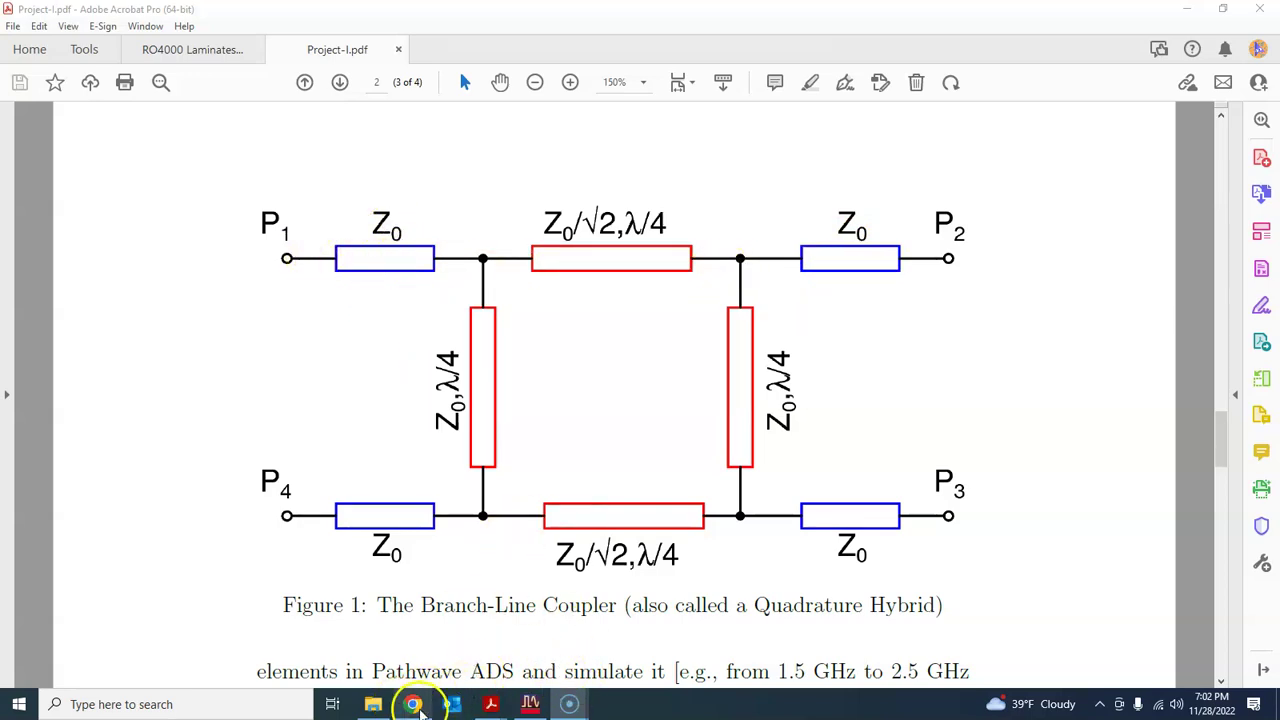
- Review the branch line coupler image results and bring the project PDF back to the front
click(414, 704)
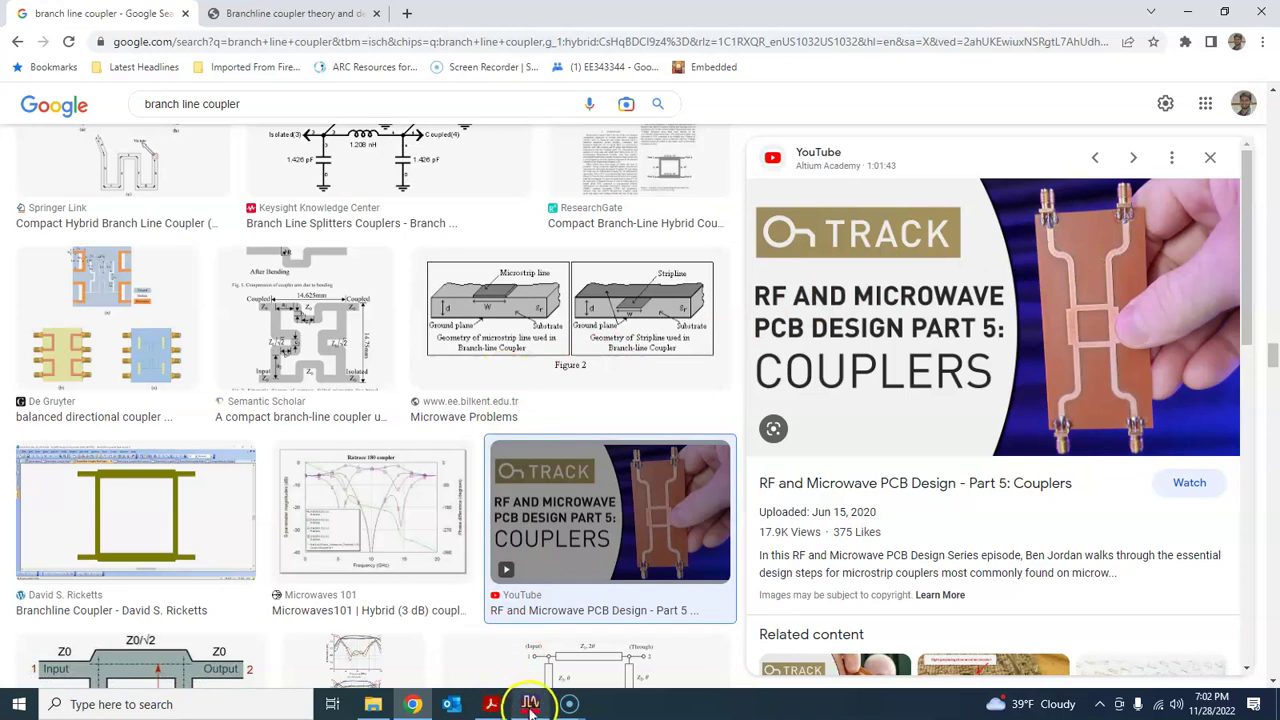
mouse_move(509, 692)
click(530, 665)
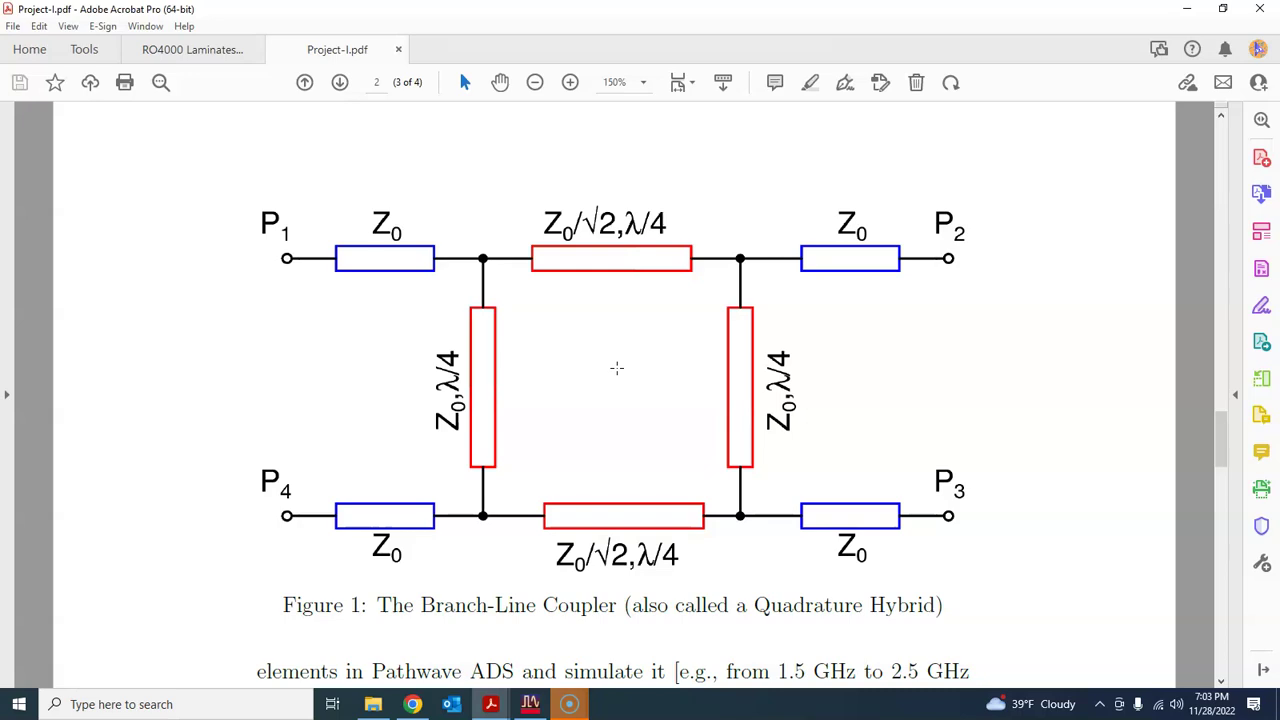
- Start a new ADS workspace, enter its name, and enable layout technology setup in advanced settings
click(530, 704)
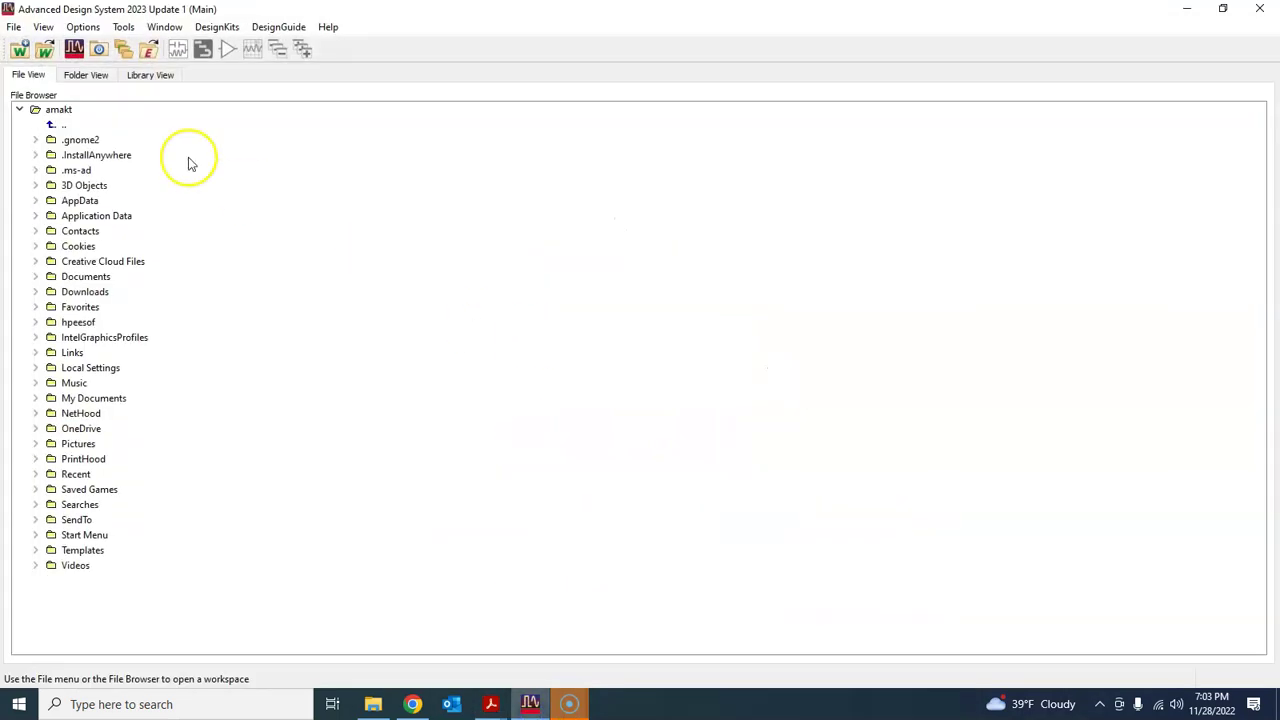
click(14, 27)
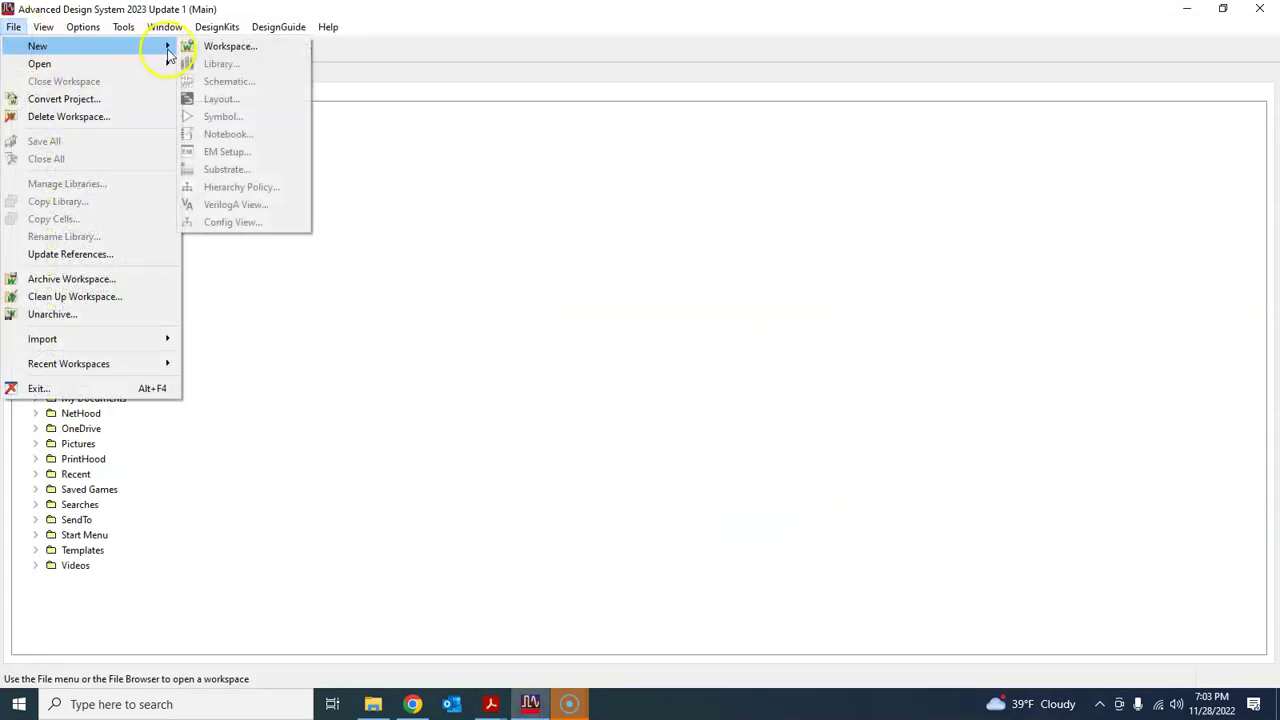
click(200, 46)
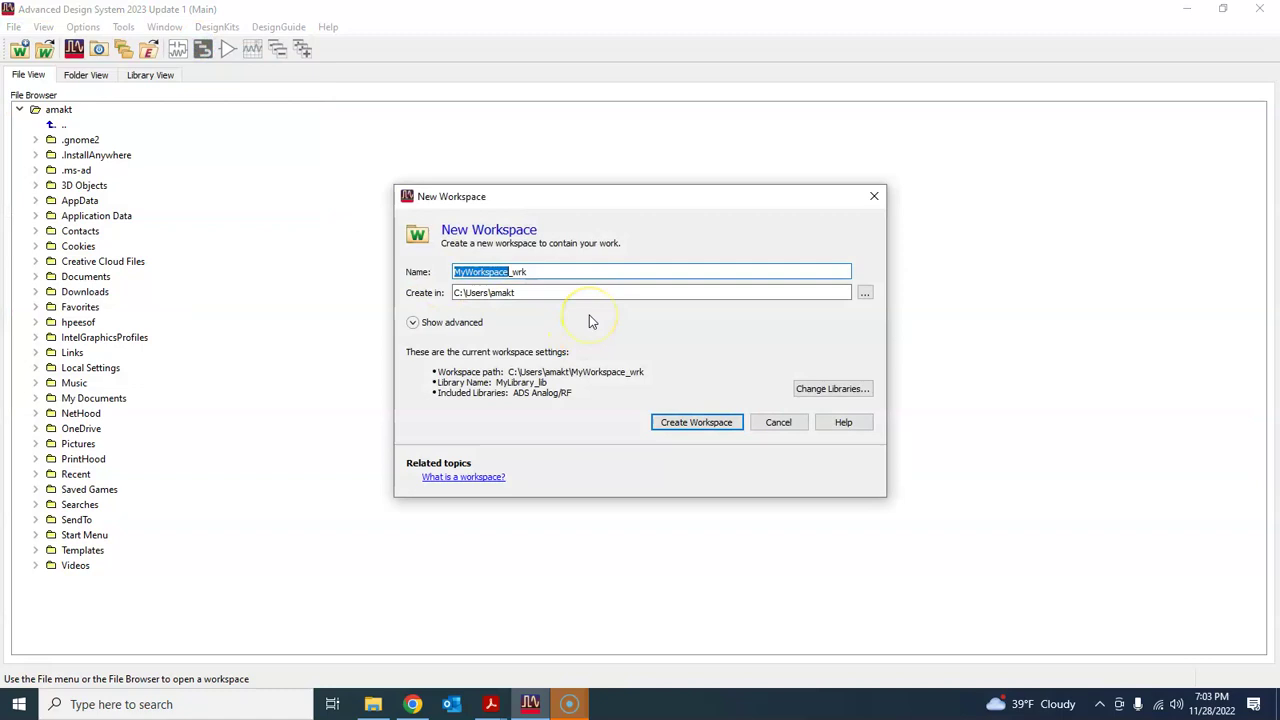
text(Brancj)
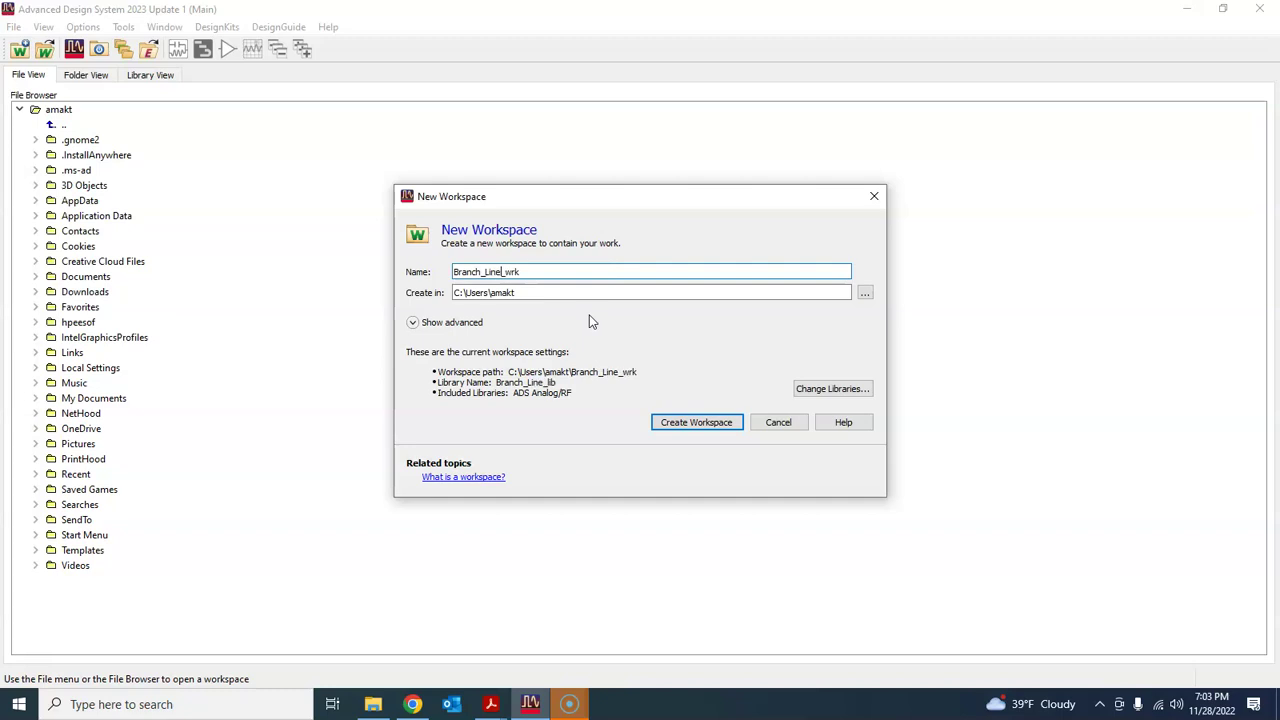
text(_C)
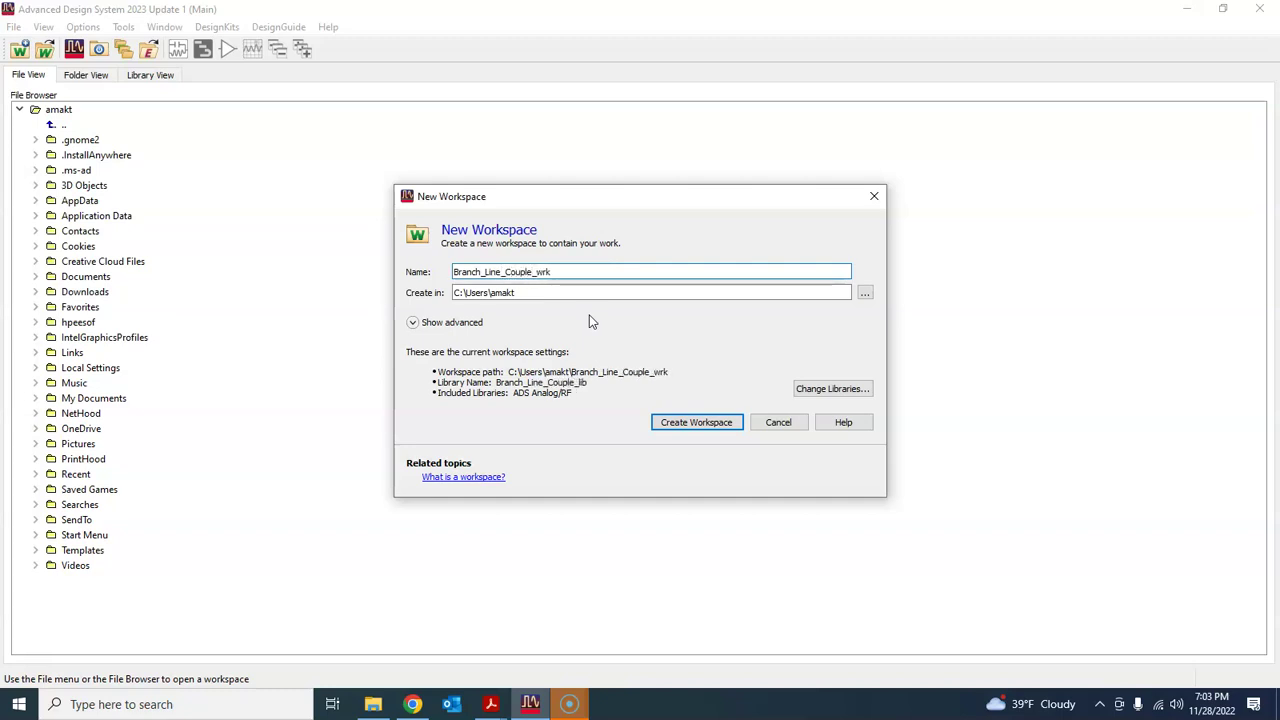
text(oupler_dem)
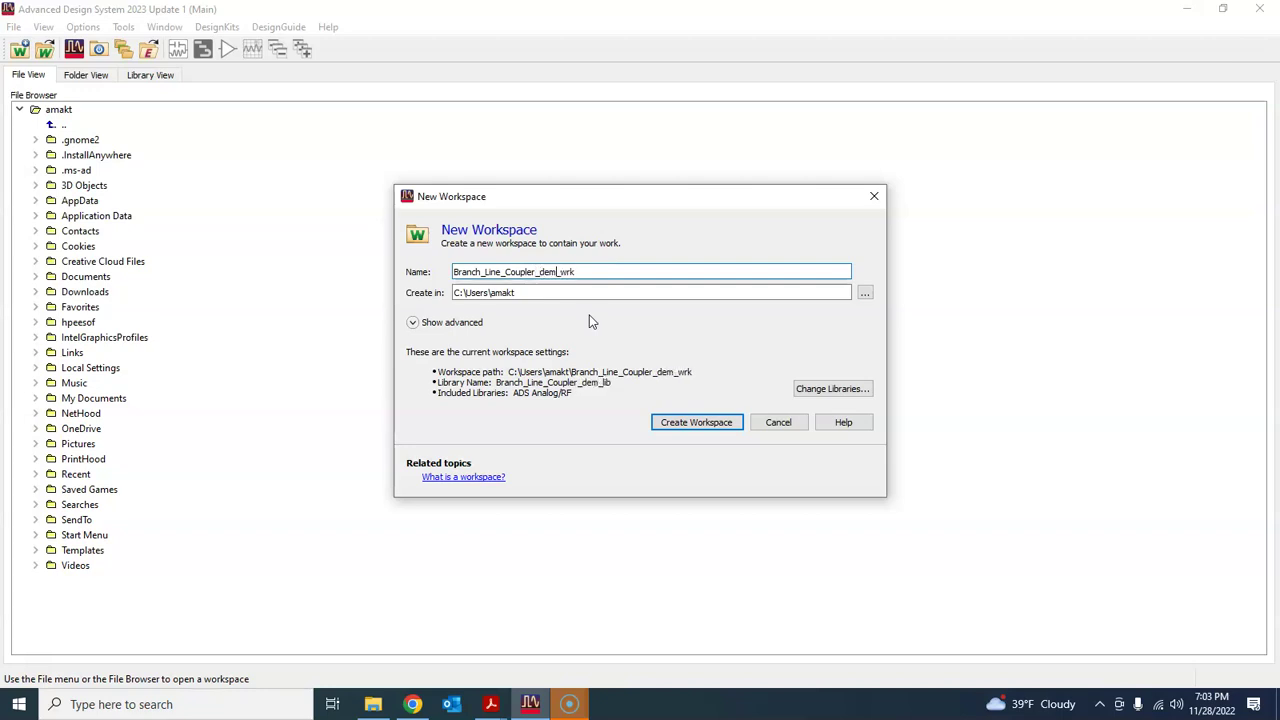
text(o)
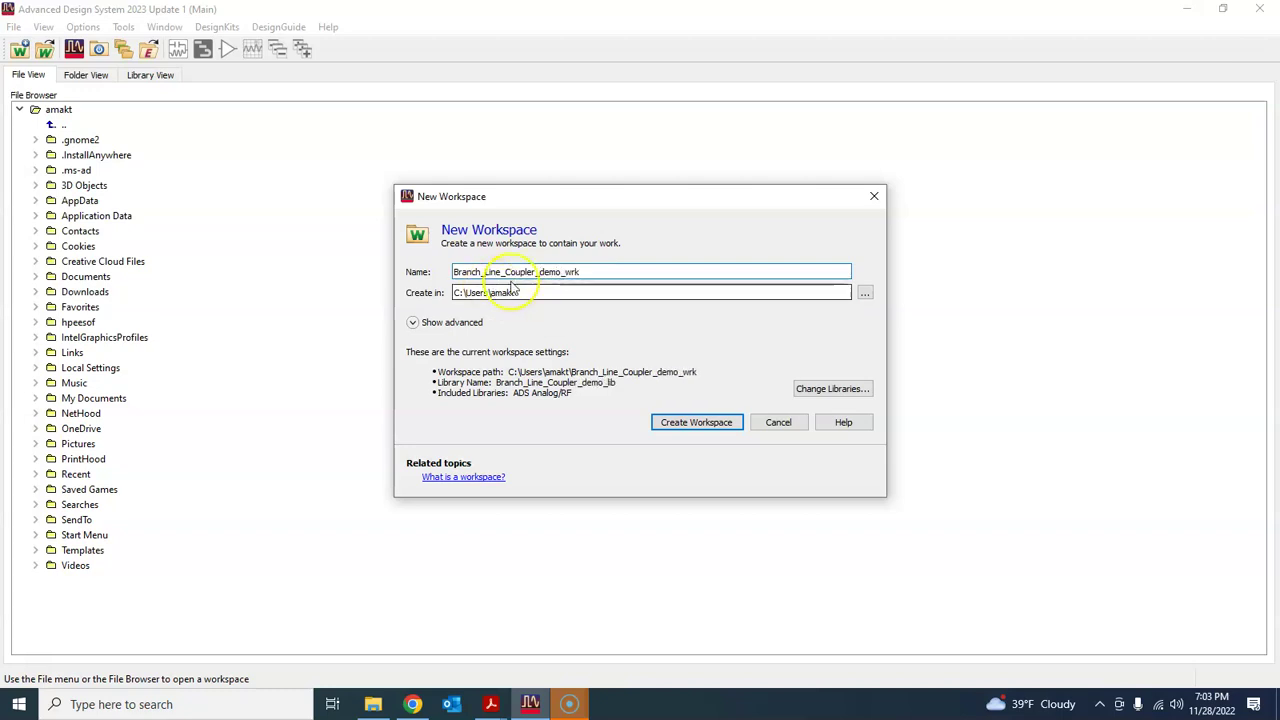
click(413, 322)
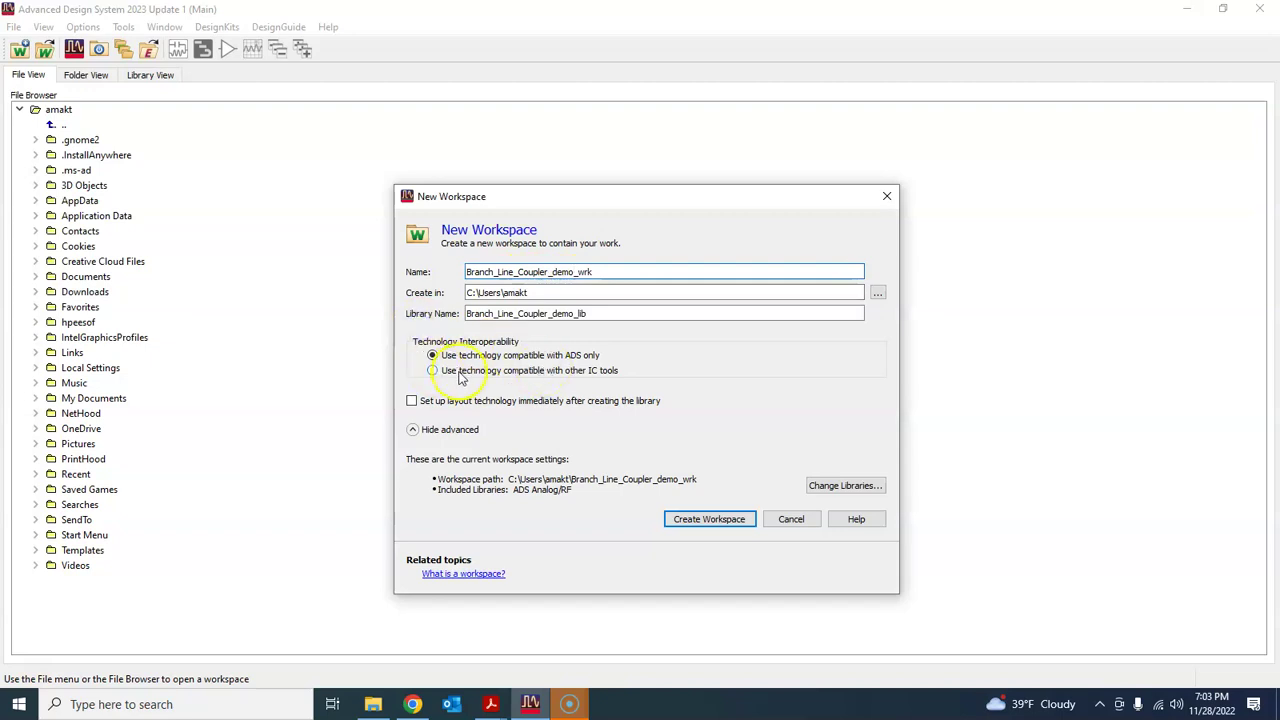
click(479, 401)
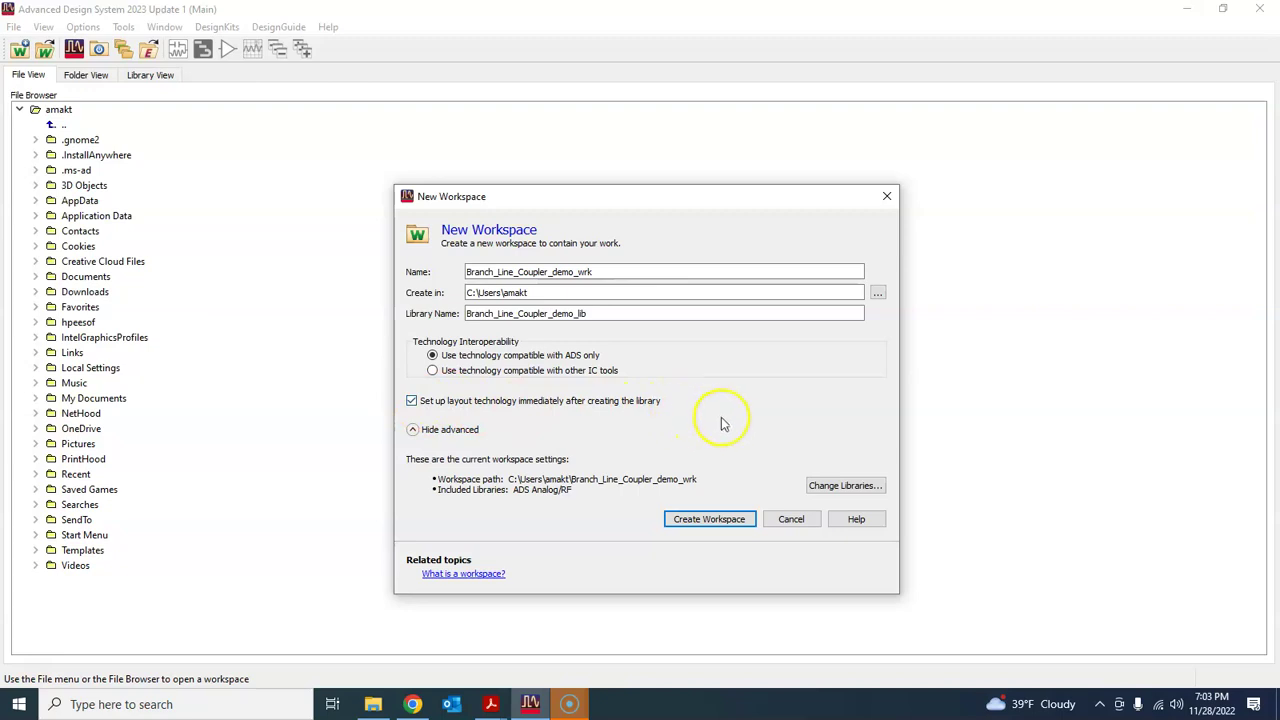
- Create the workspace and choose Standard ADS Layers at 0.0001 mil resolution
click(720, 522)
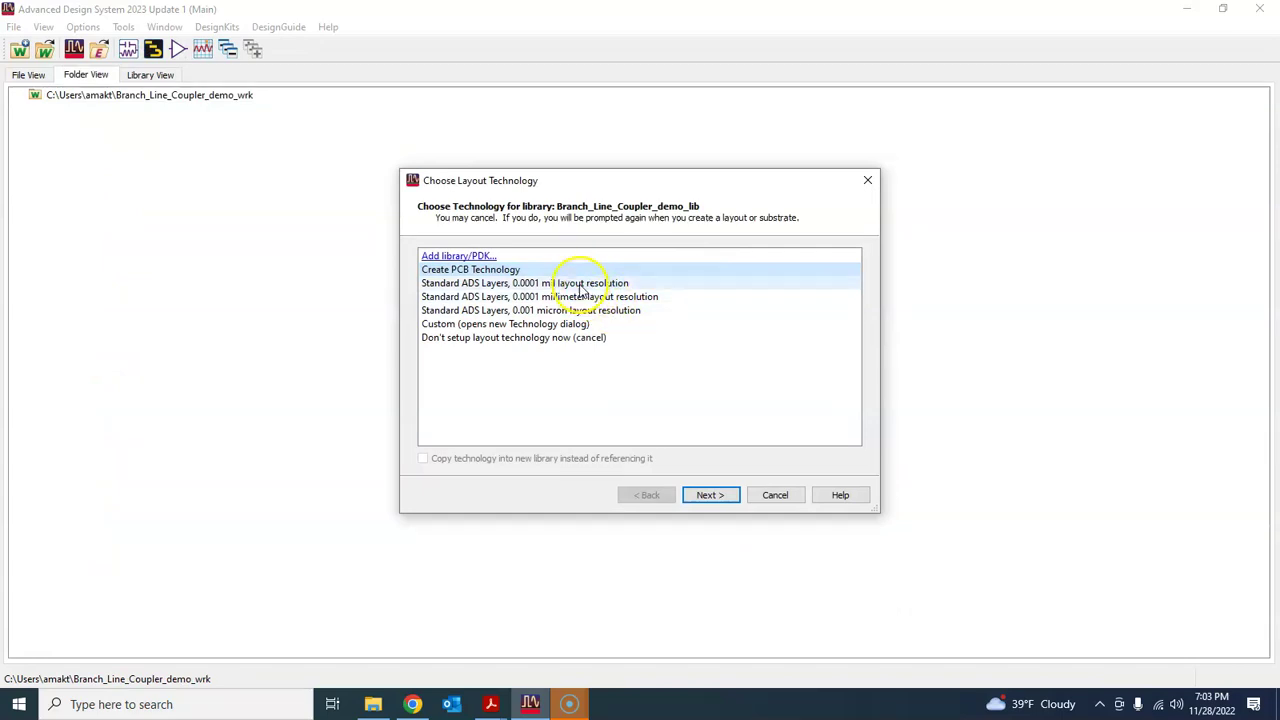
click(578, 283)
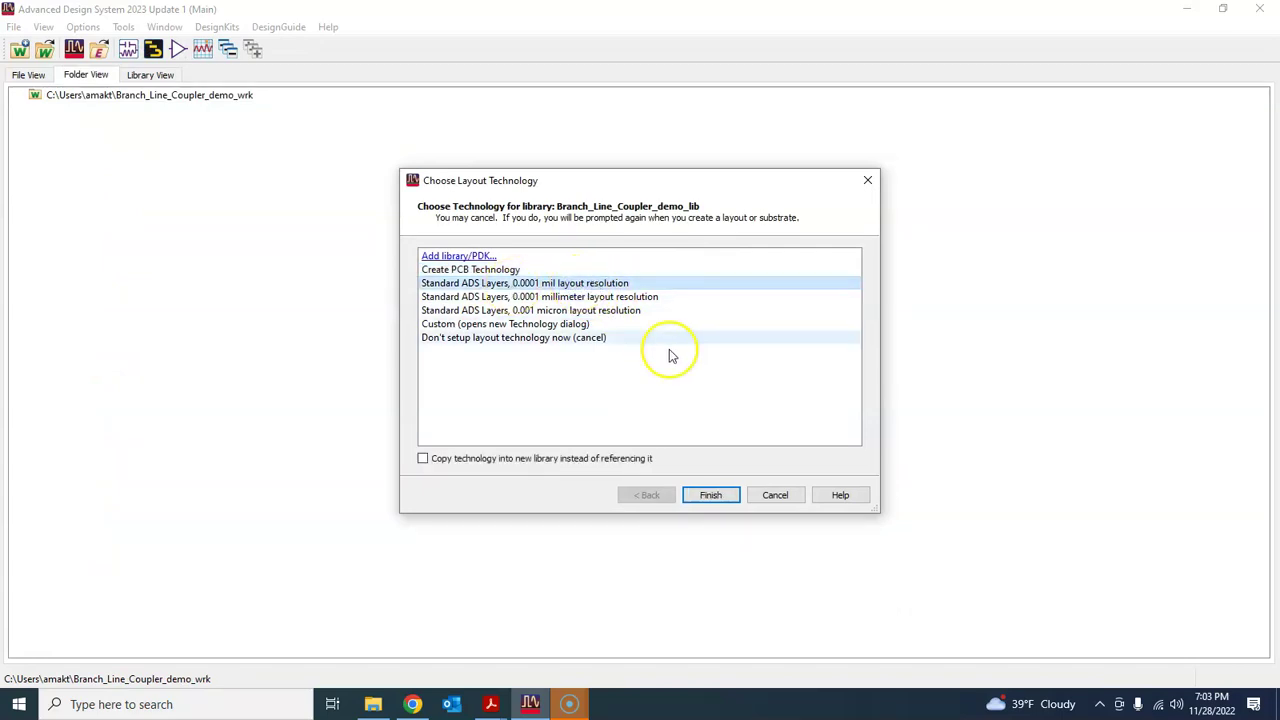
click(711, 497)
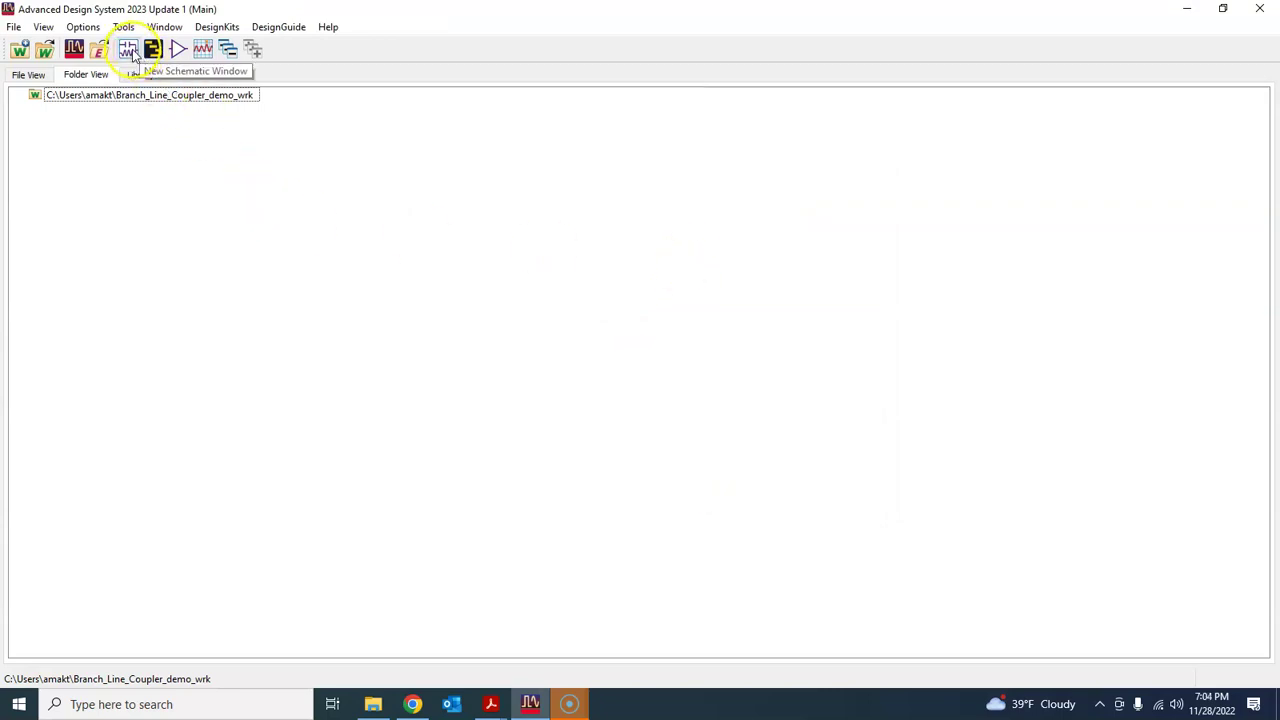
- Create schematic BLC_ideal and place TLines-Ideal TLIN parts TL1 (horizontal) and TL2 (vertical)
click(131, 55)
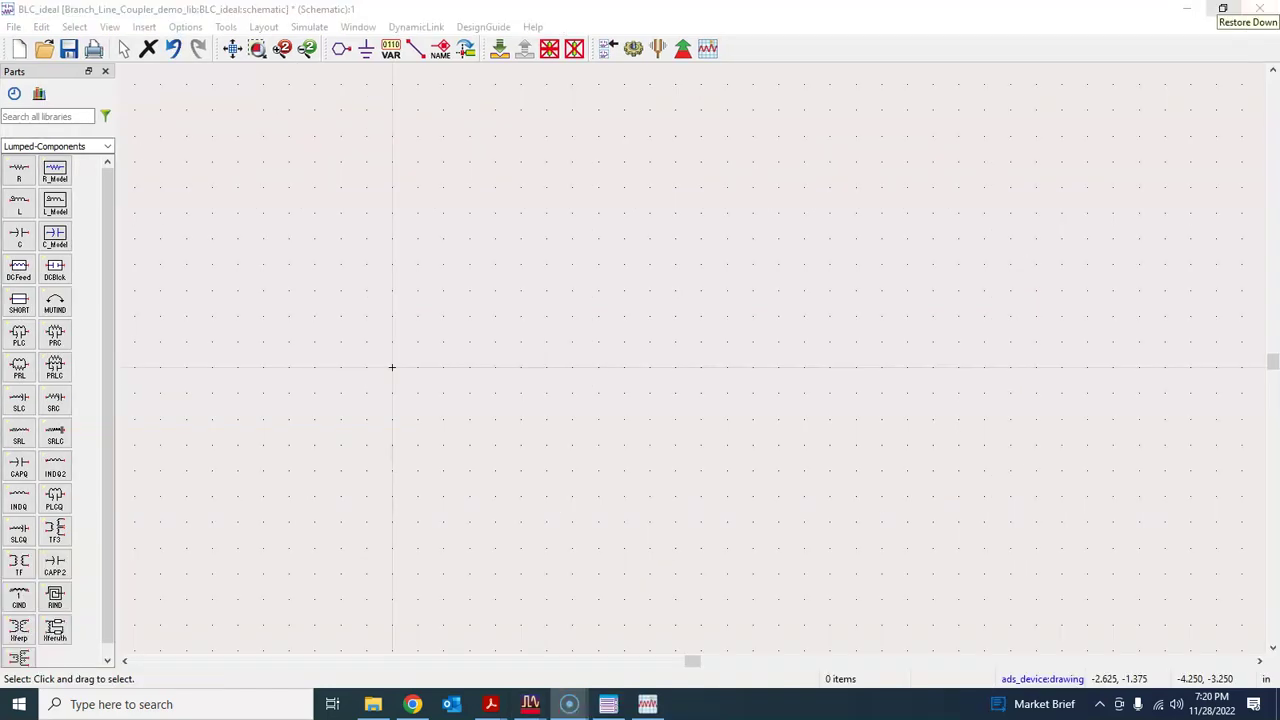
click(108, 148)
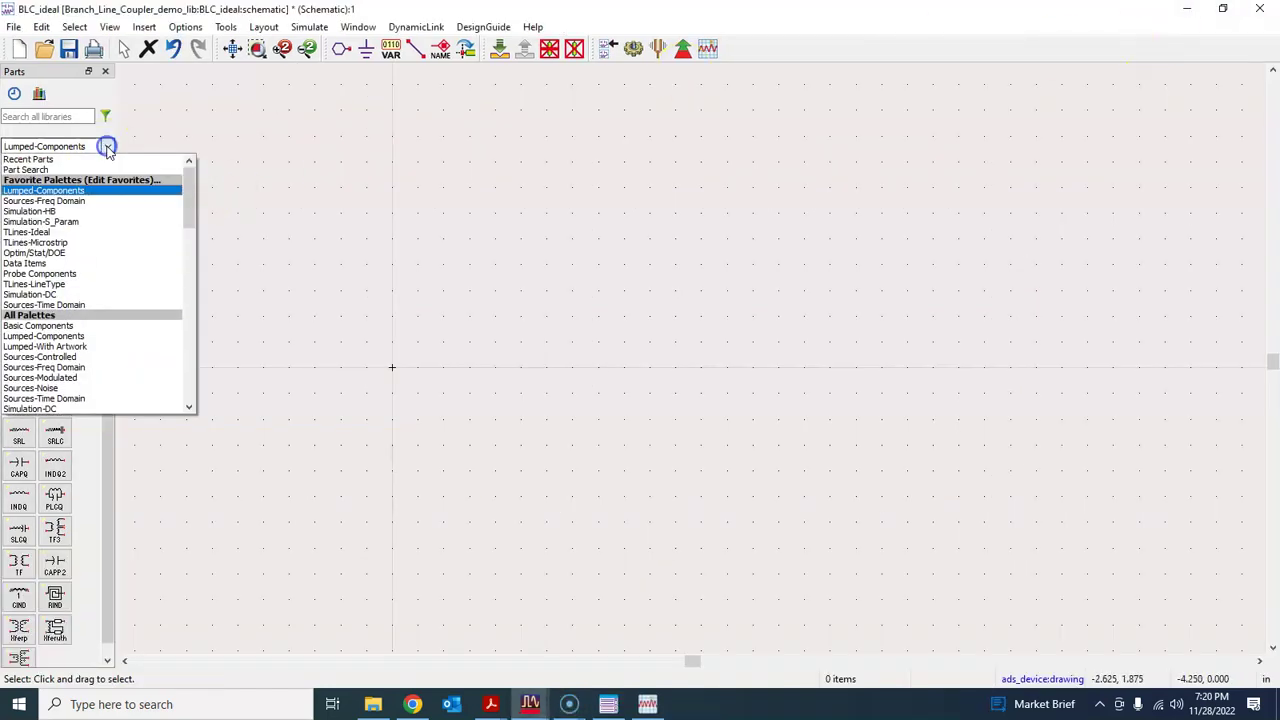
click(50, 232)
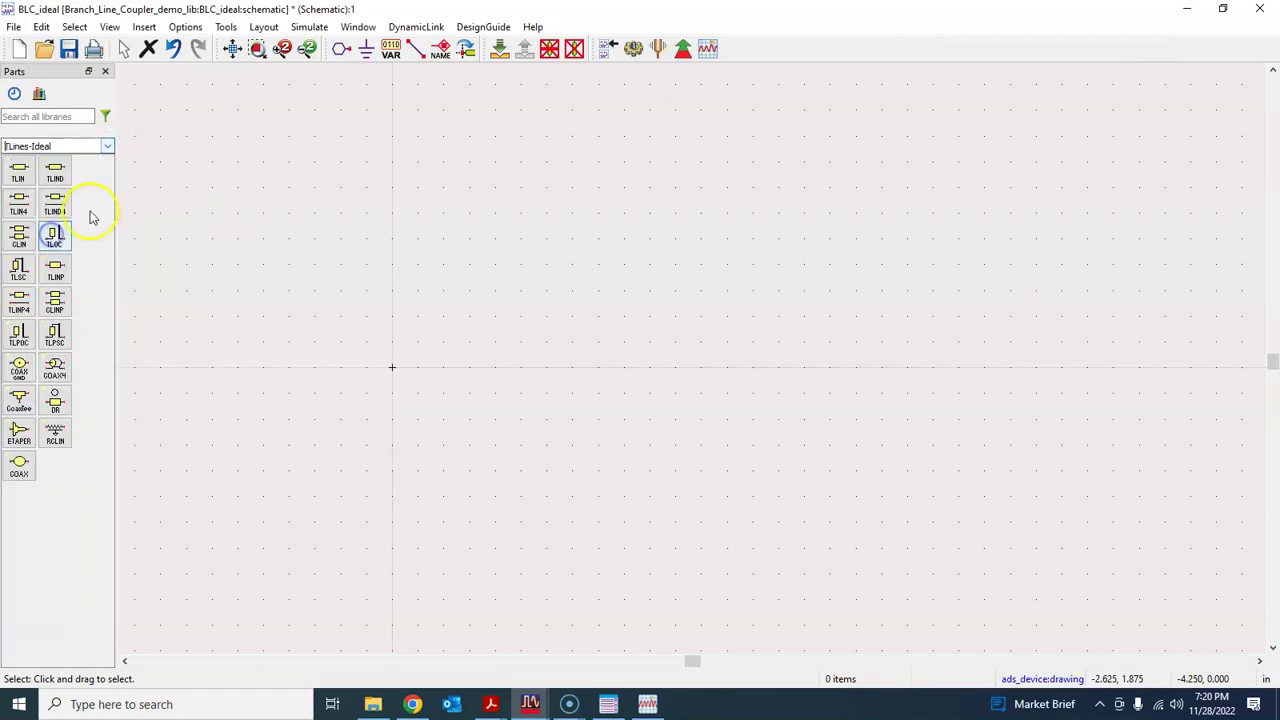
click(17, 175)
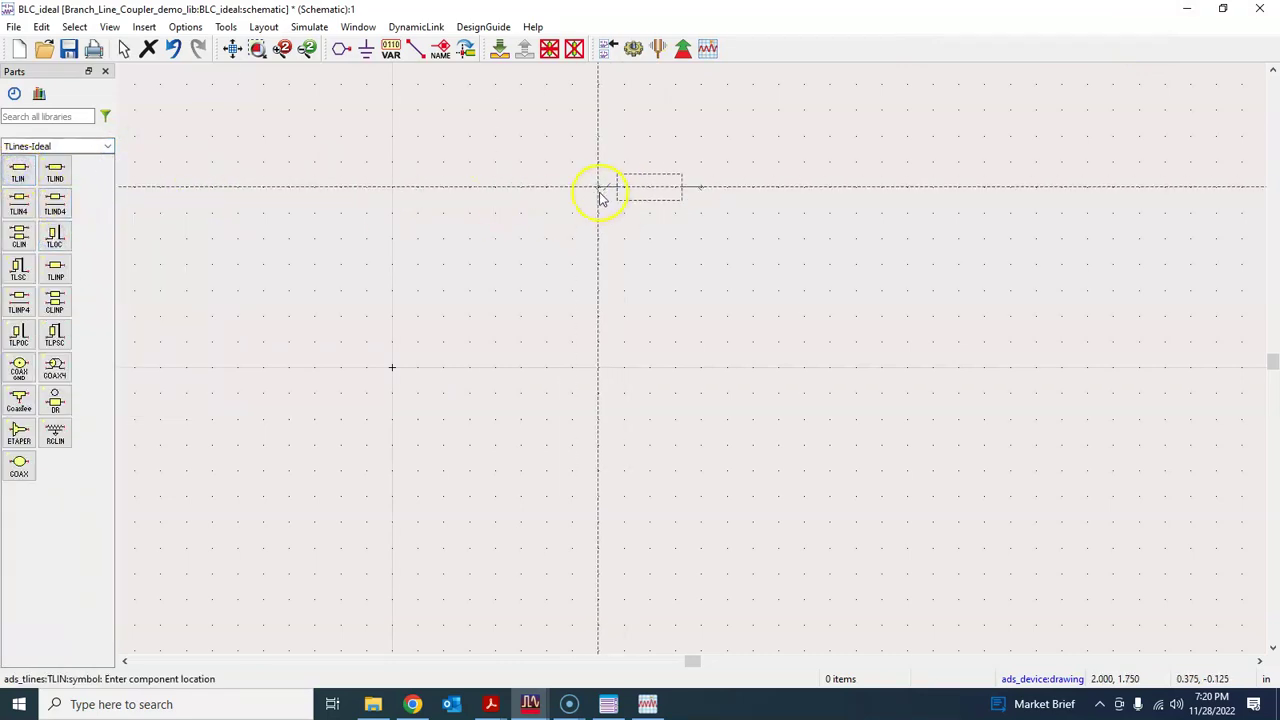
click(610, 189)
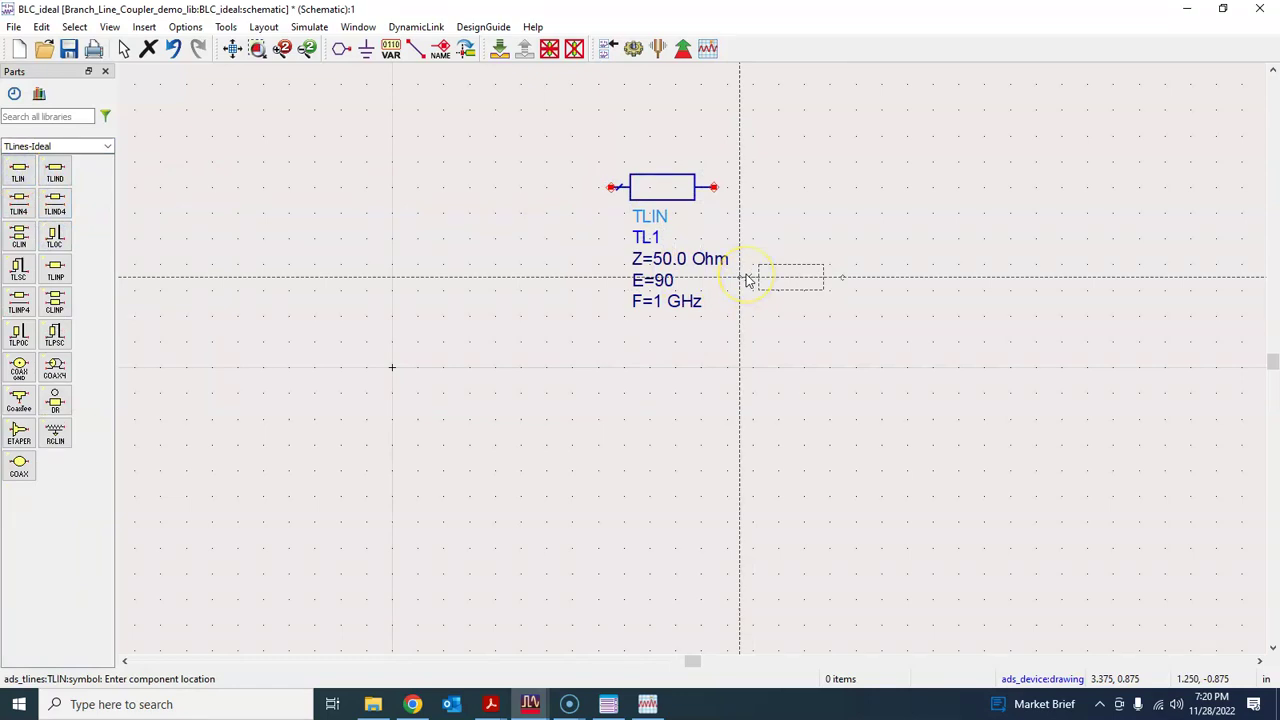
click(521, 248)
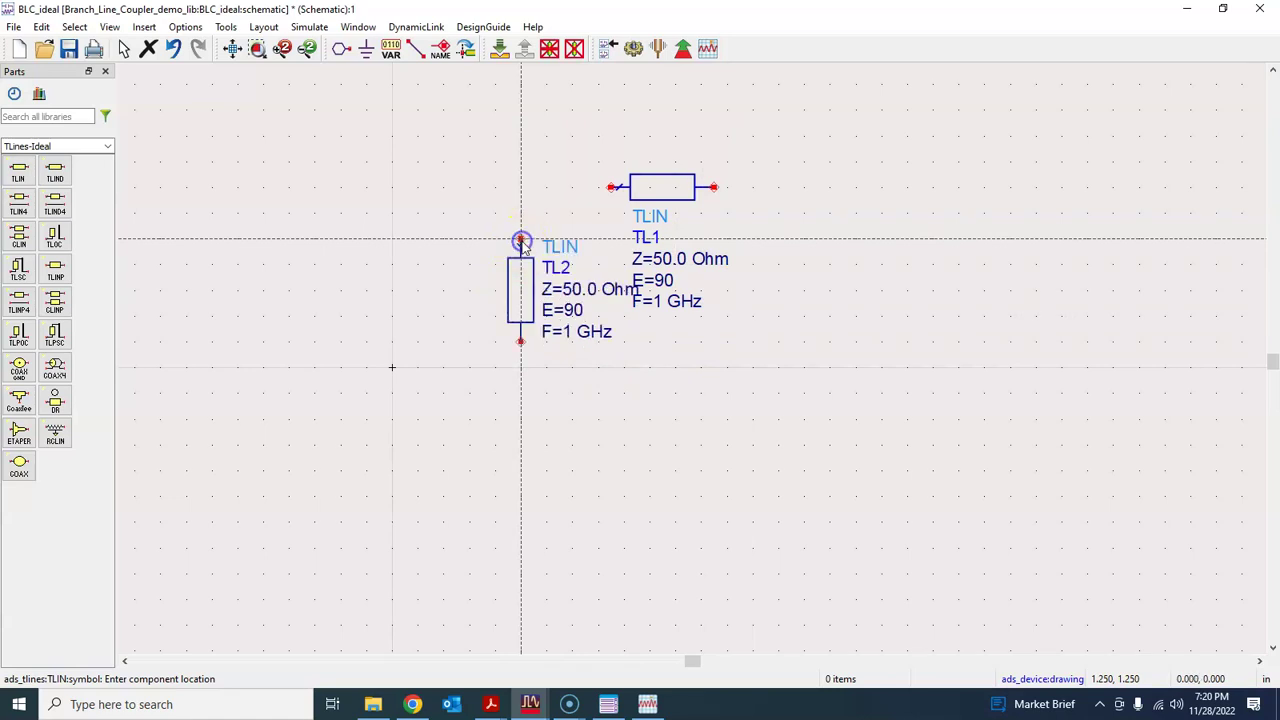
key(Escape)
drag(651, 190, 716, 191)
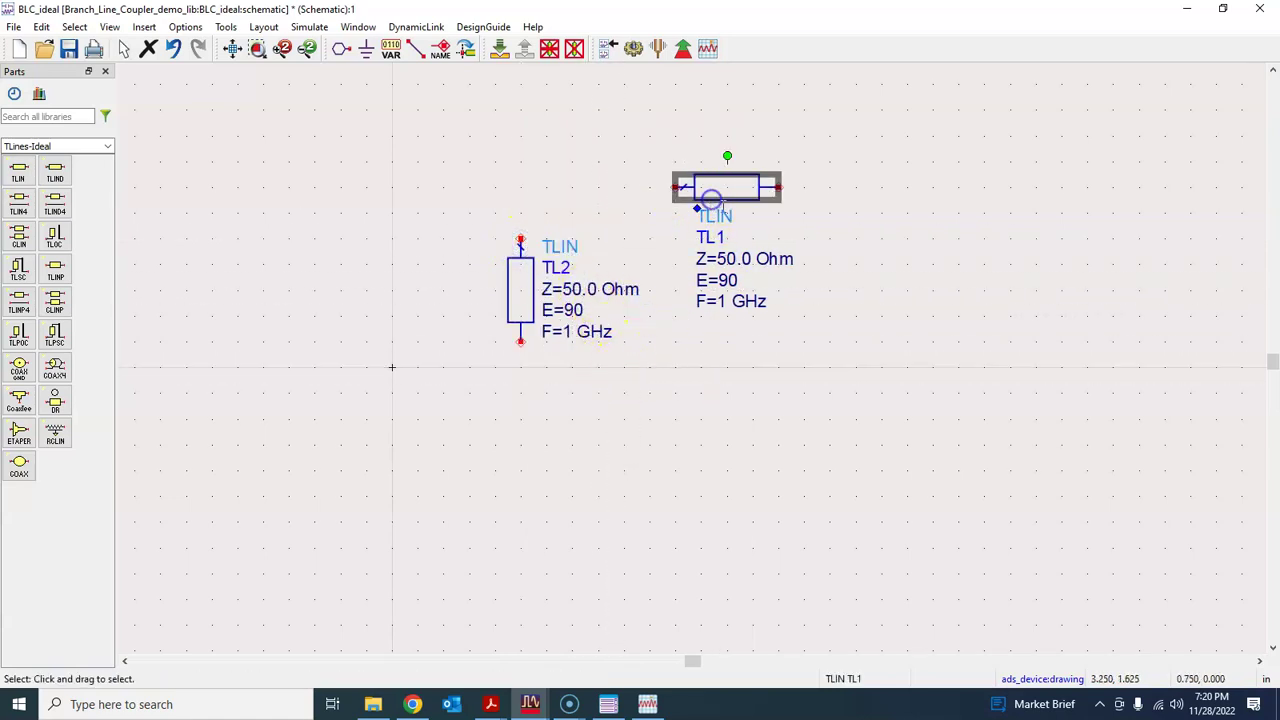
- Set TL1's impedance to 35.35 Ohm and its frequency to 1.5 GHz
double_click(733, 259)
text(35.35)
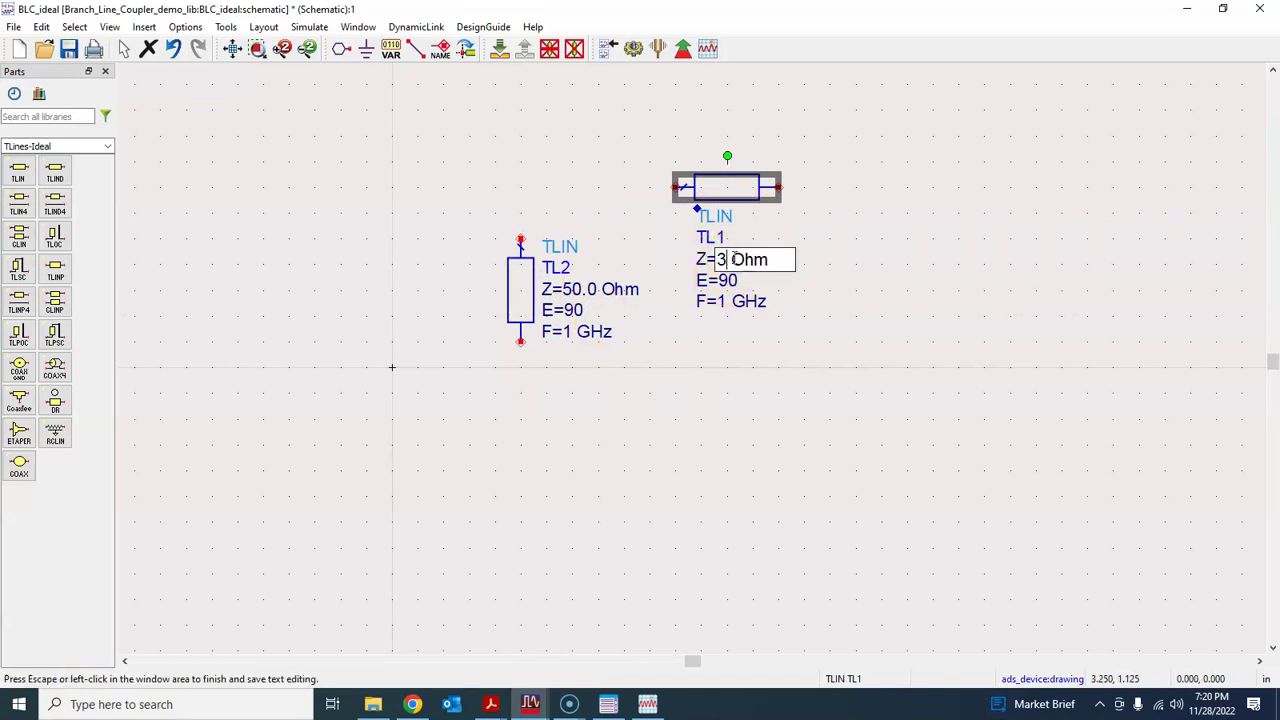
click(726, 314)
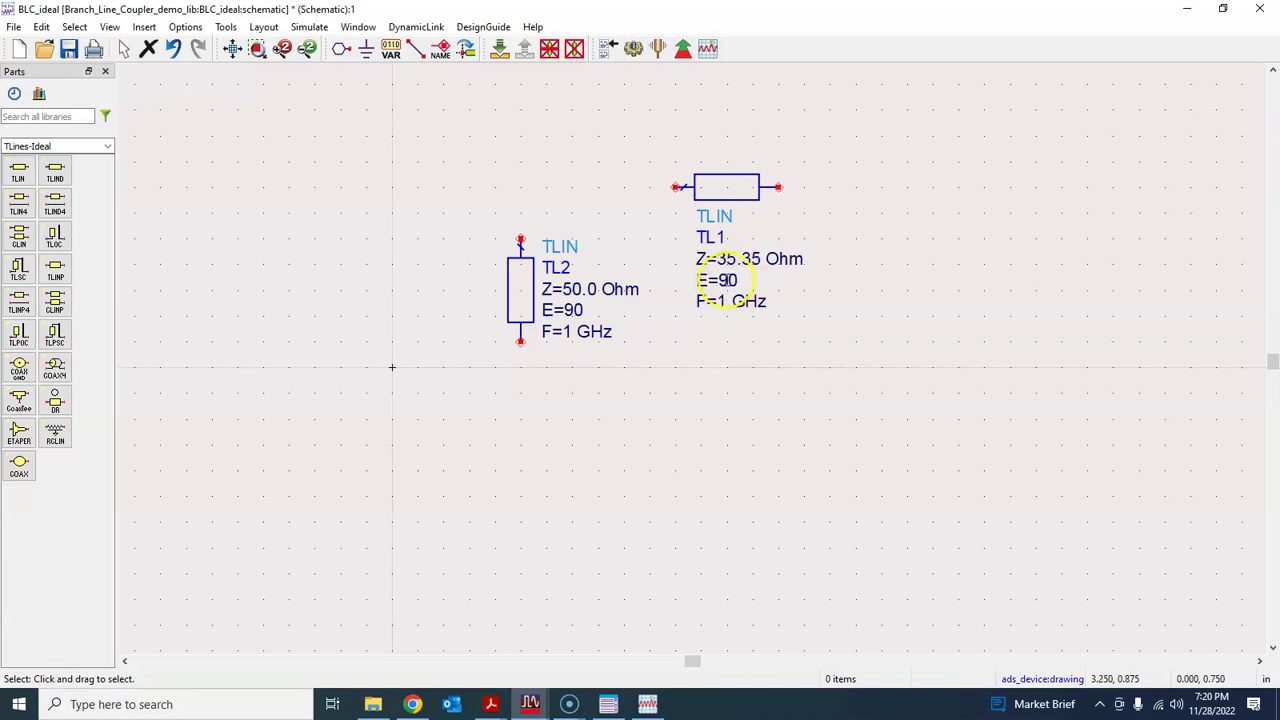
double_click(722, 302)
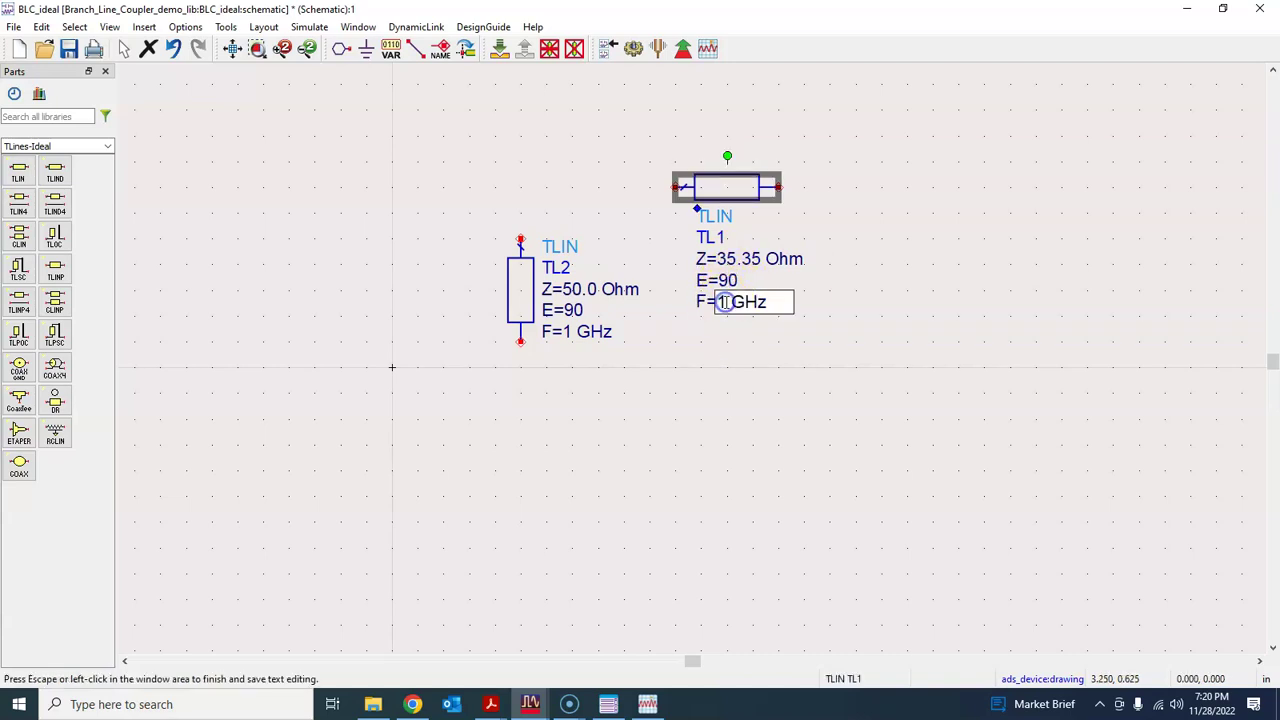
text(1.5)
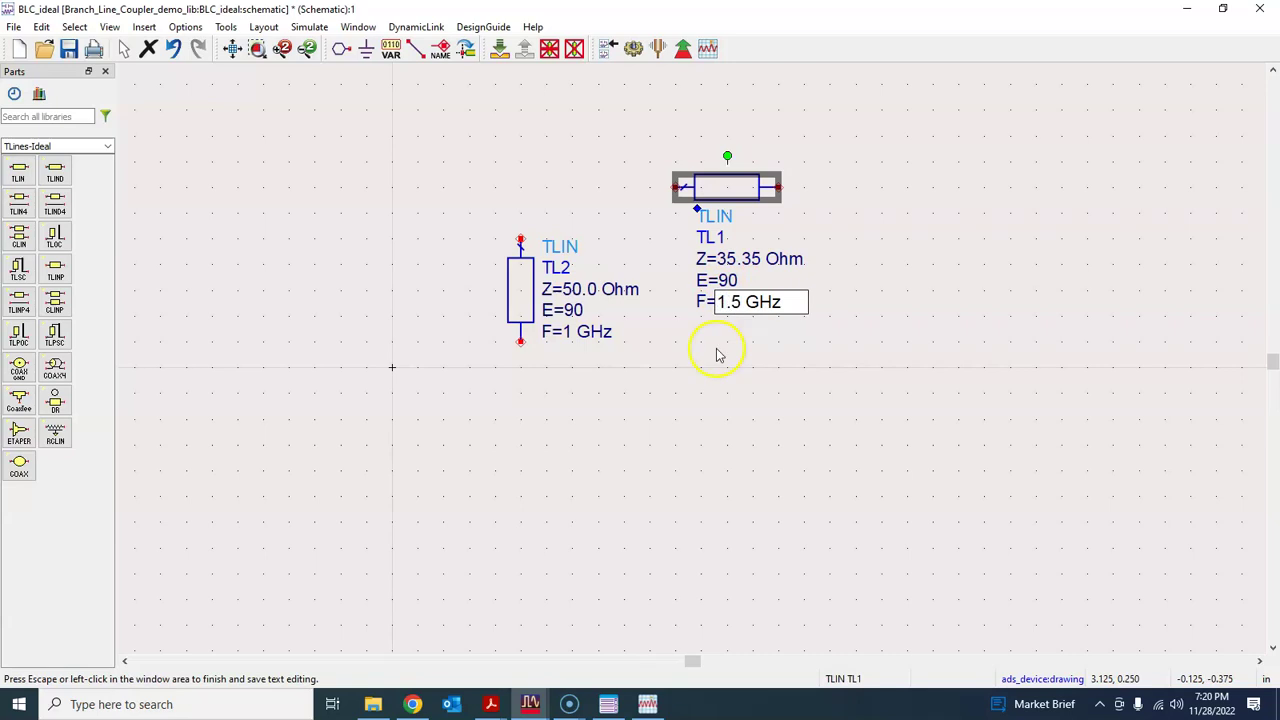
click(710, 373)
- Set TL2's frequency to 1.5 GHz and move TL1 up closer to TL2
double_click(567, 332)
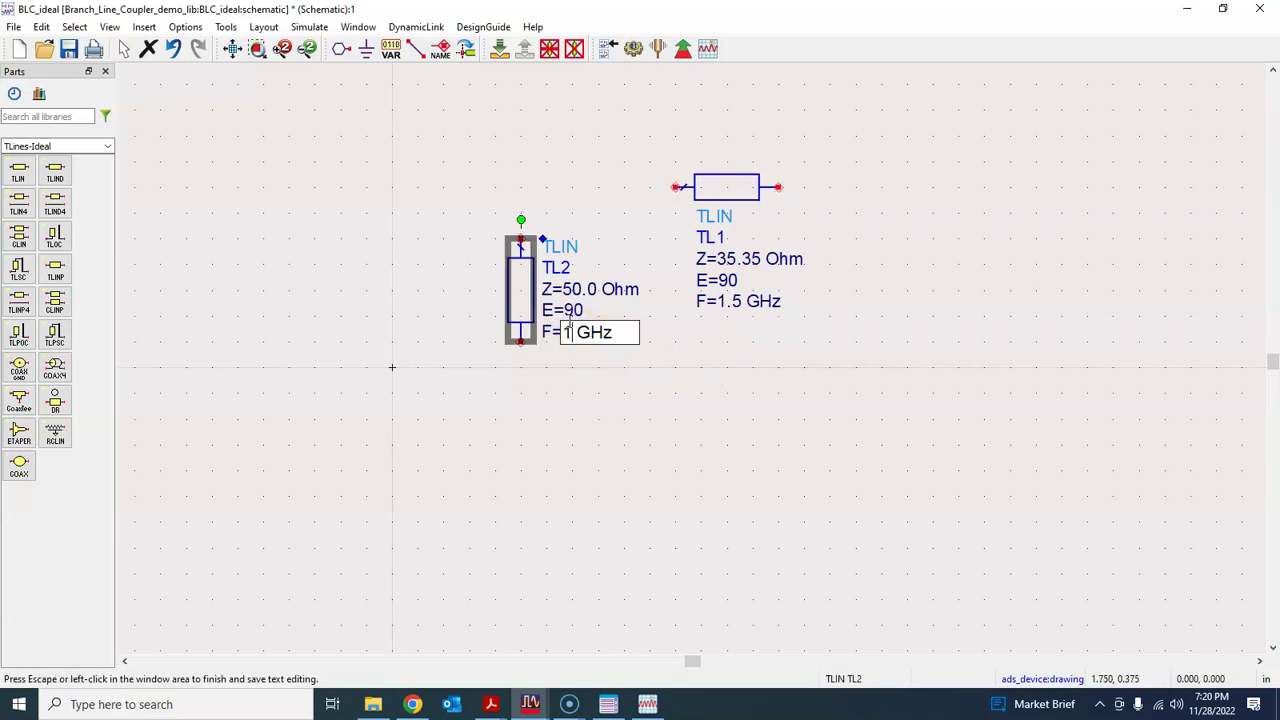
text(1.5)
click(617, 427)
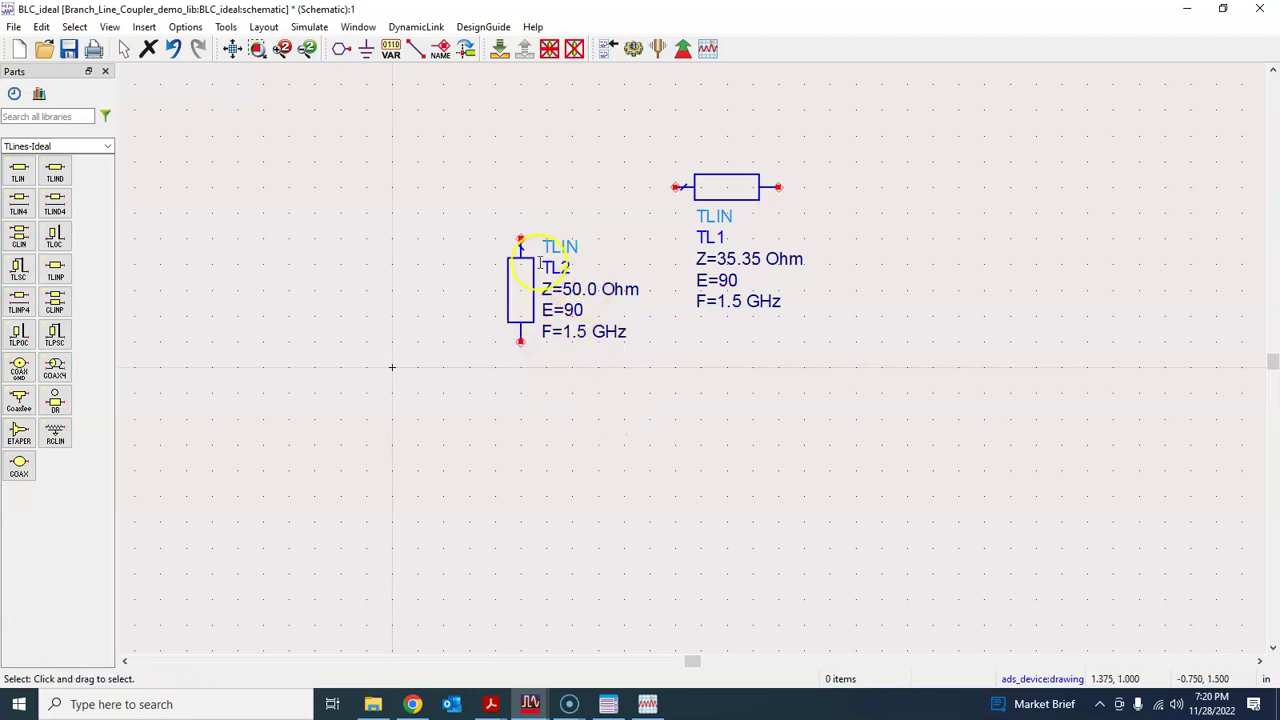
drag(697, 208, 665, 159)
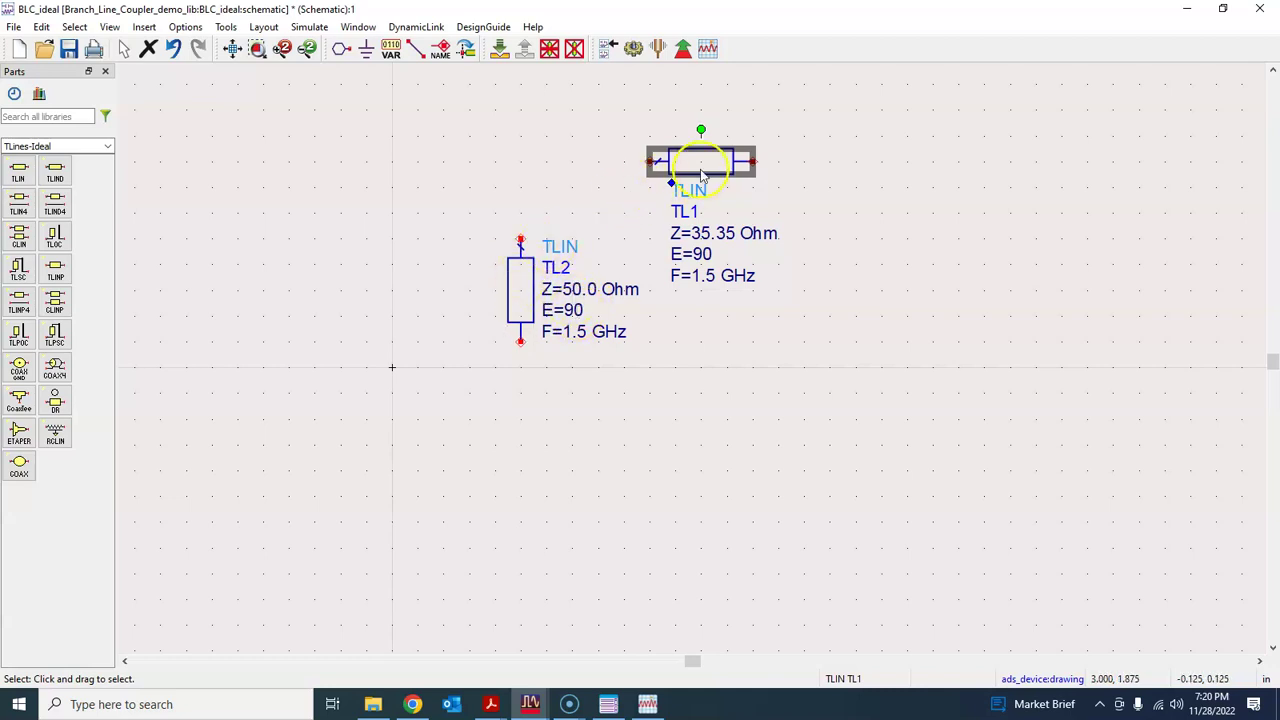
- Copy TL1 below as TL3 and TL2 to the right as TL4
key(ctrl+c)
key(ctrl+v)
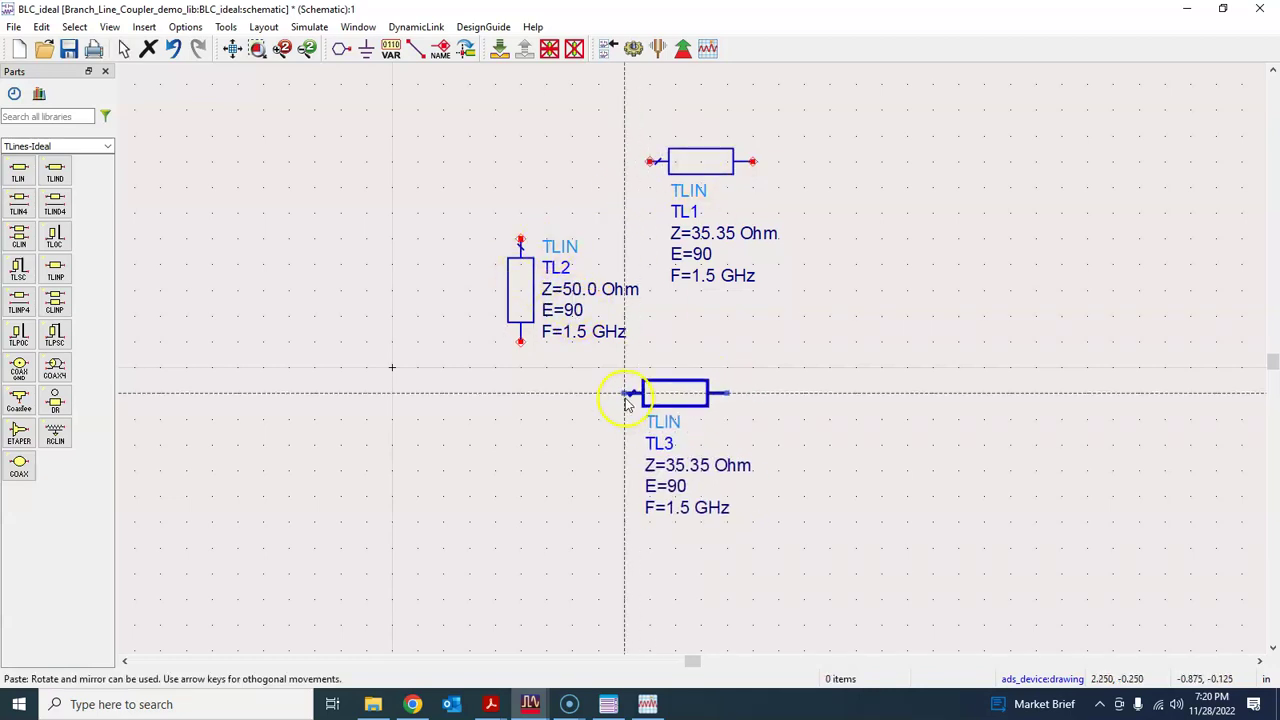
click(648, 405)
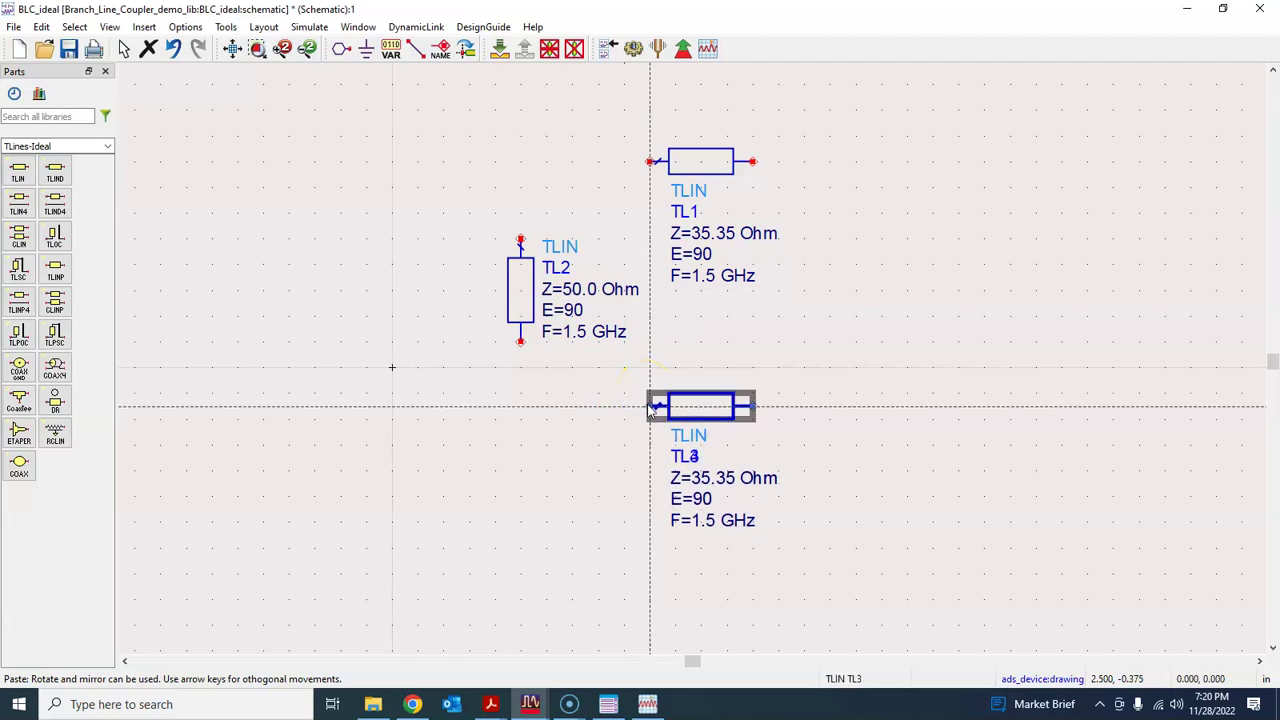
key(Escape)
click(507, 290)
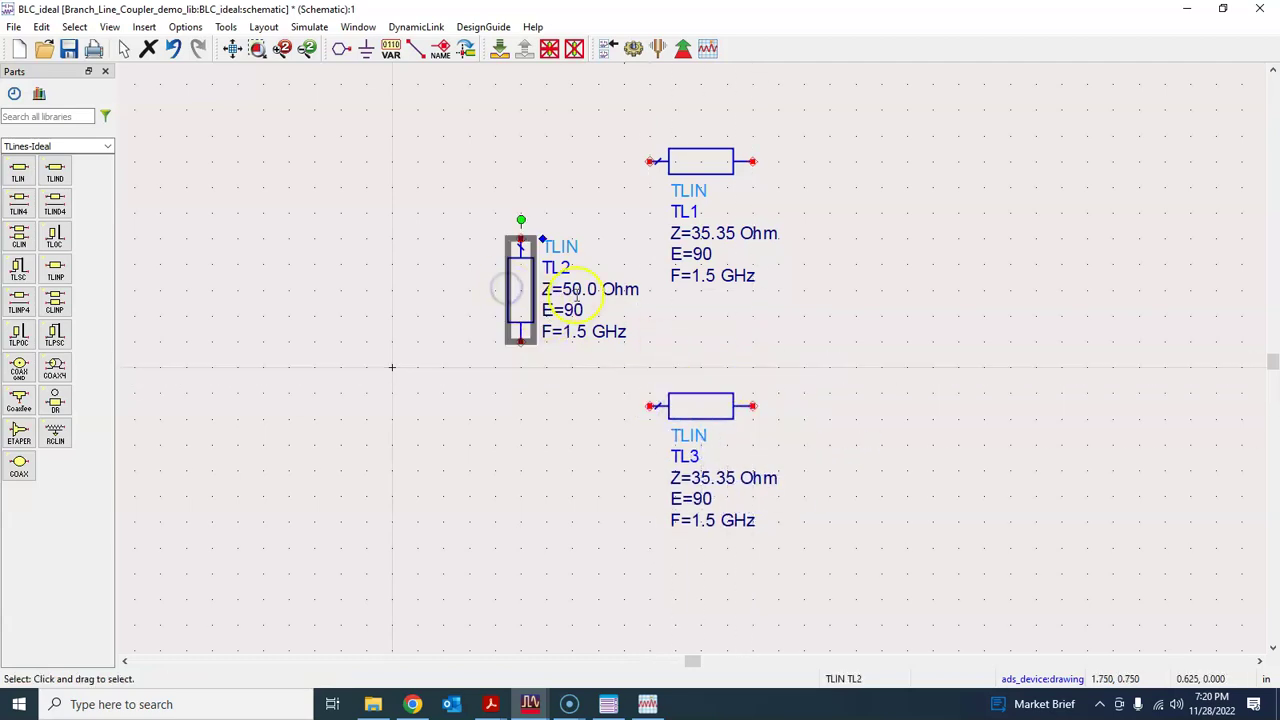
key(ctrl+c)
key(ctrl+v)
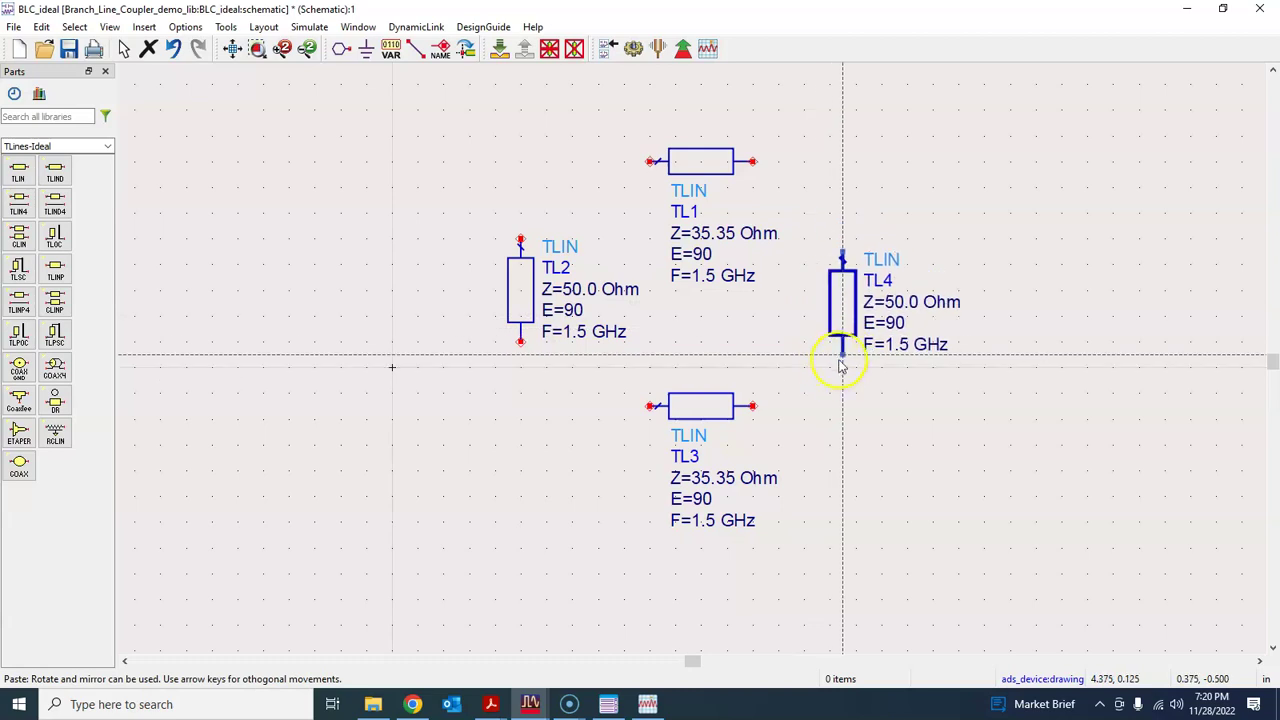
click(843, 343)
right_click(866, 414)
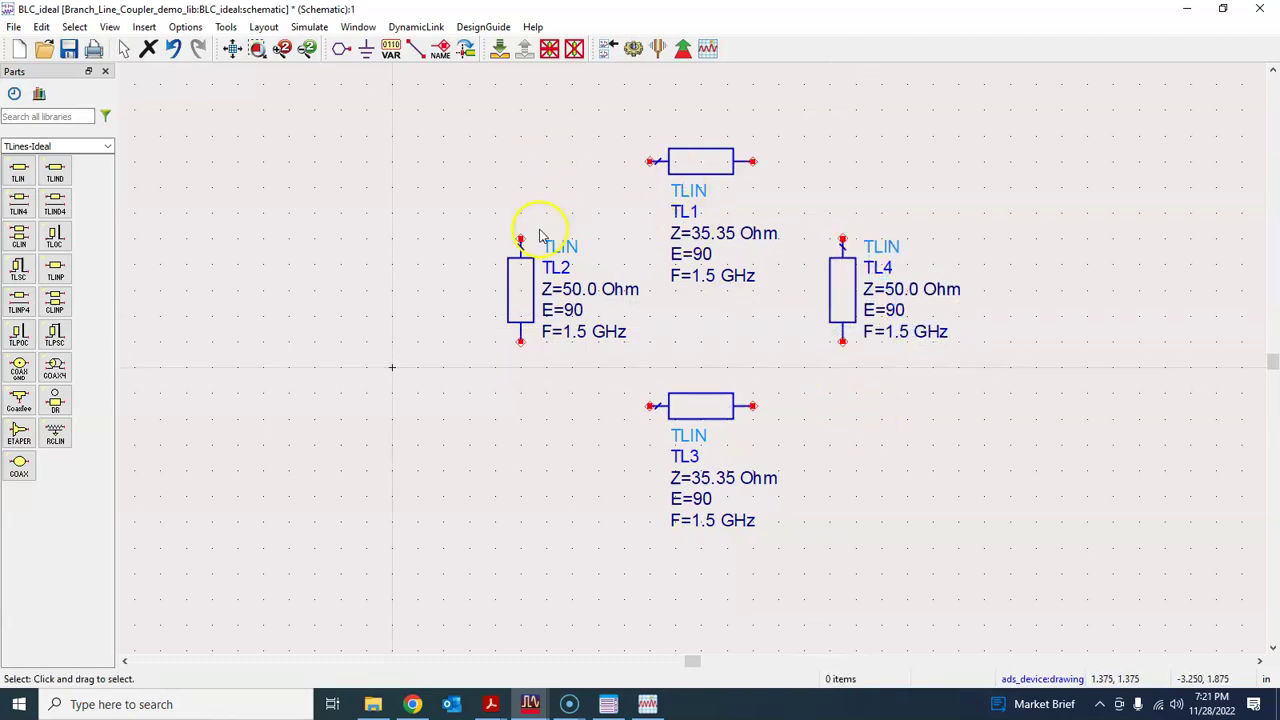
- Wire TL2, TL1, TL4 and TL3 corner to corner into a closed square ring
click(414, 49)
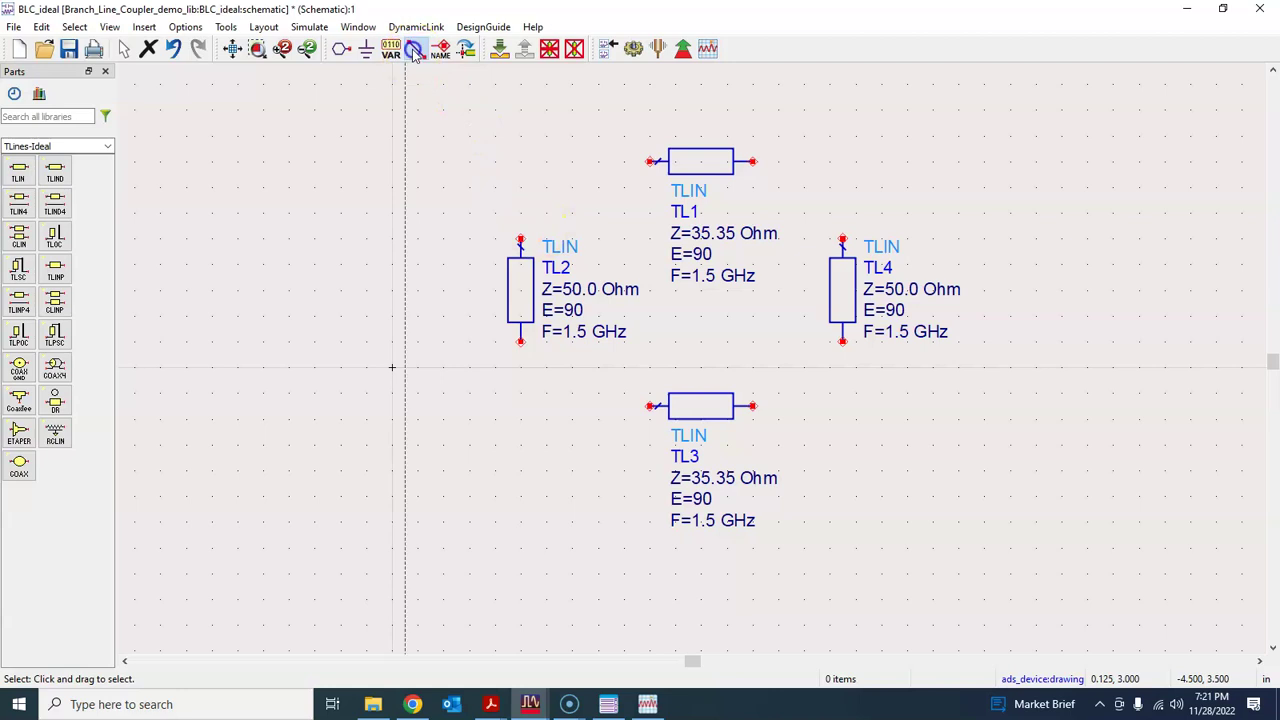
click(520, 241)
click(651, 162)
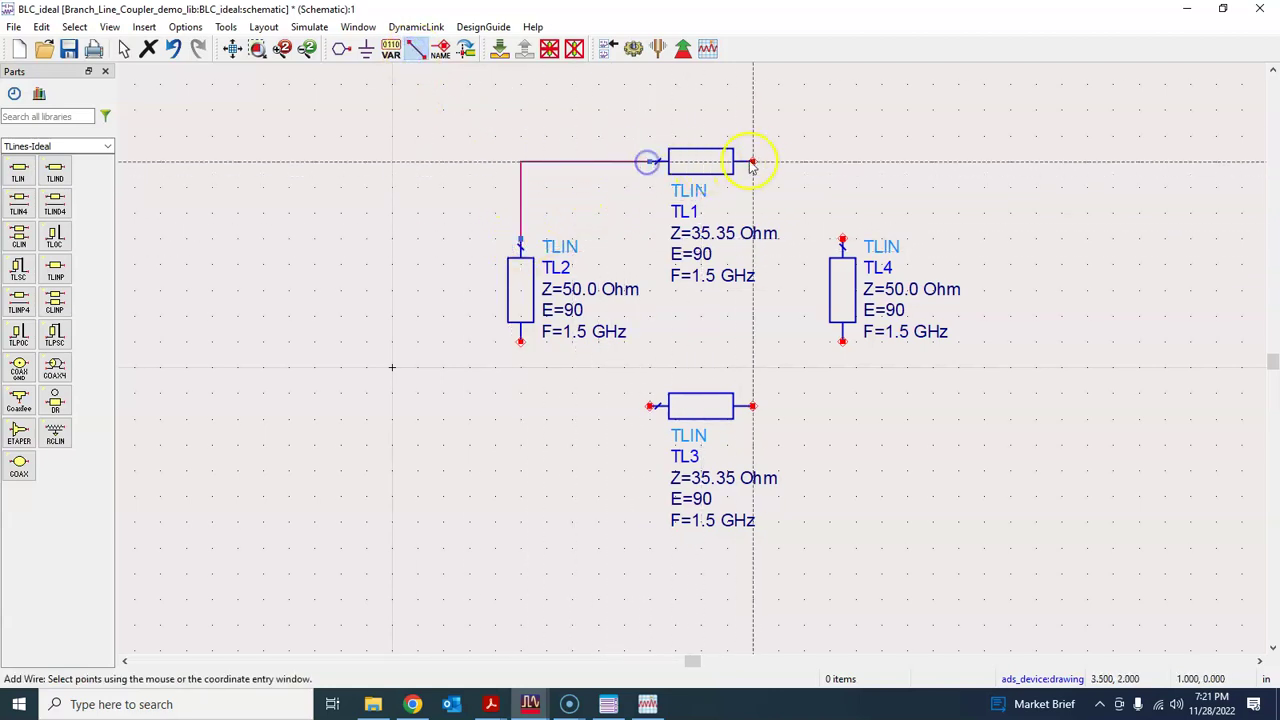
click(752, 162)
click(842, 240)
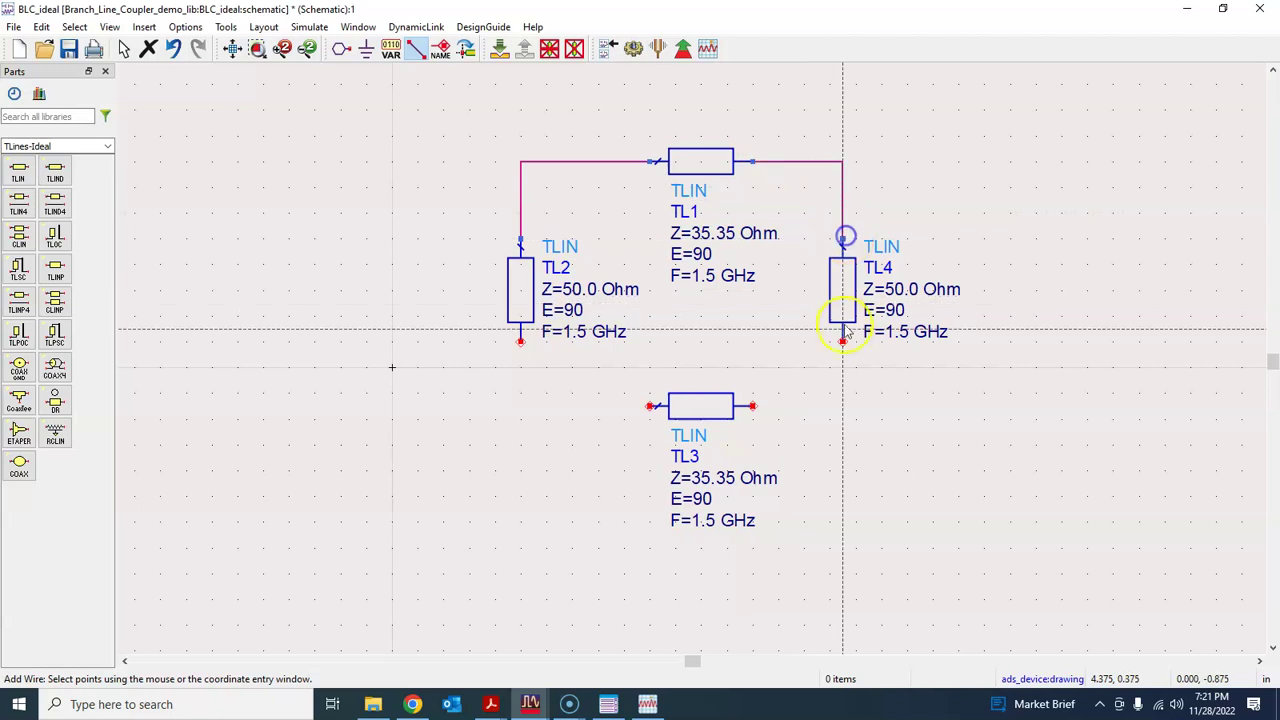
click(842, 342)
click(752, 405)
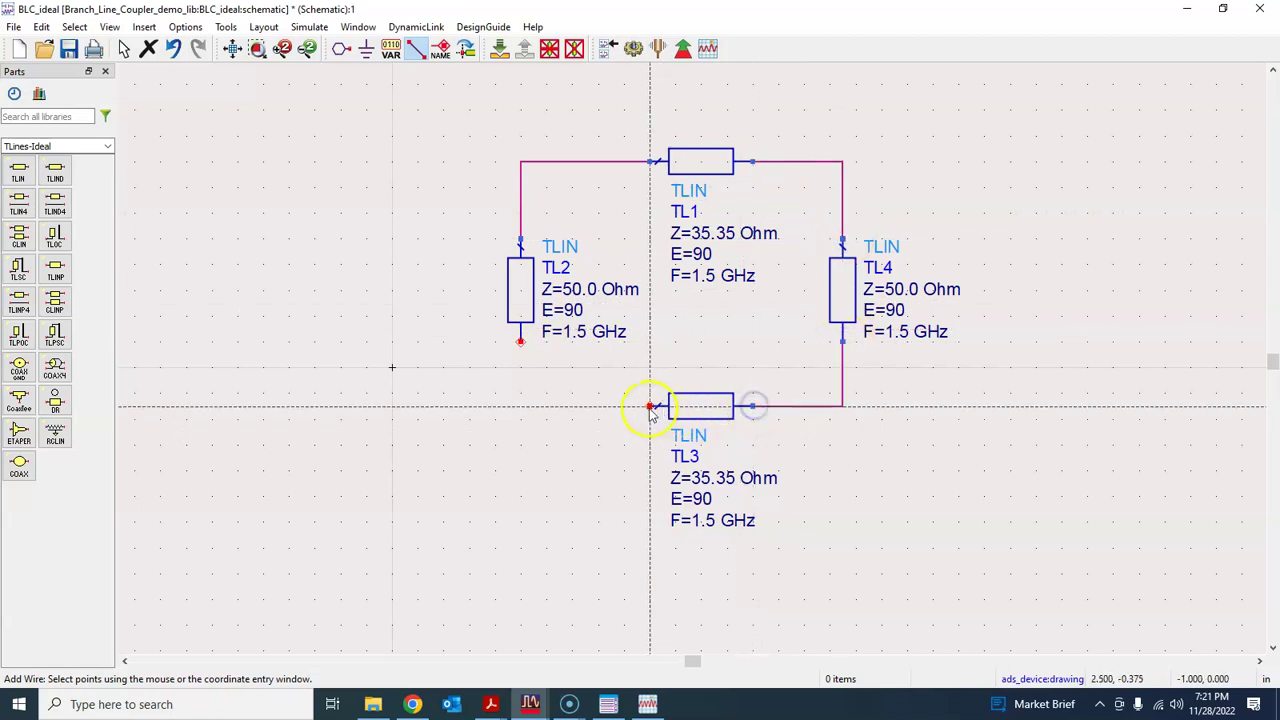
click(648, 405)
click(520, 342)
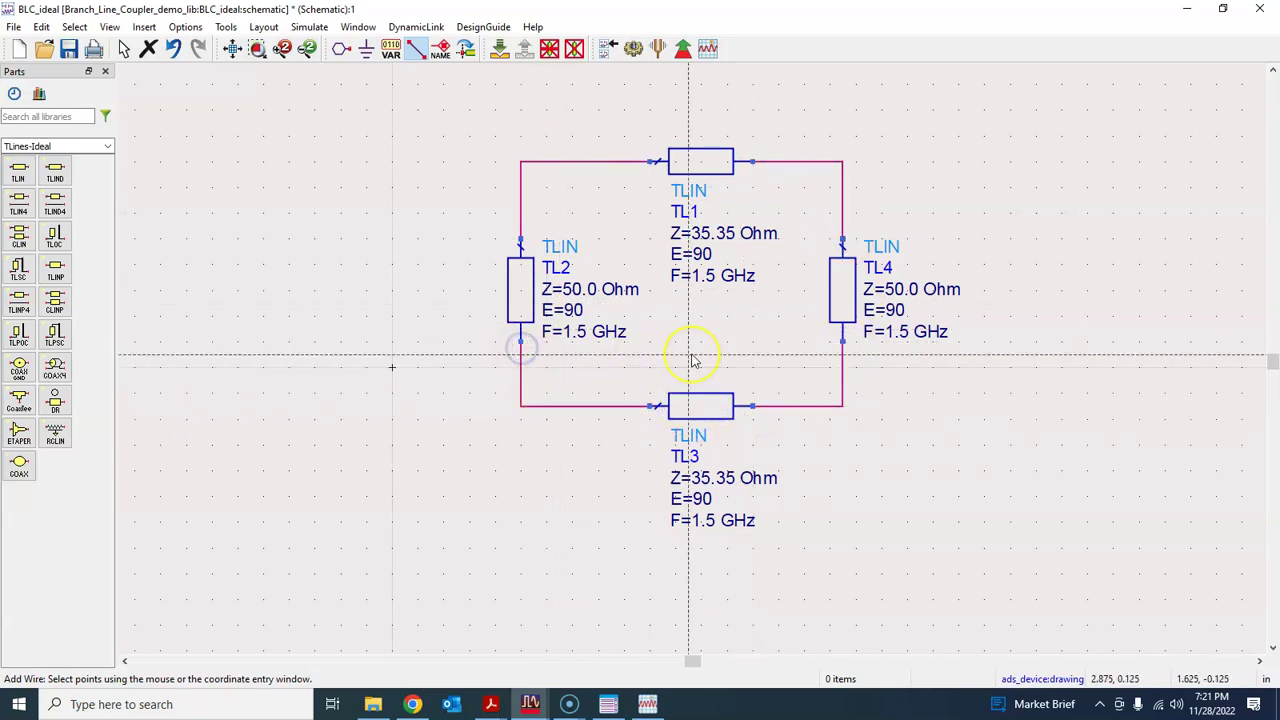
key(Escape)
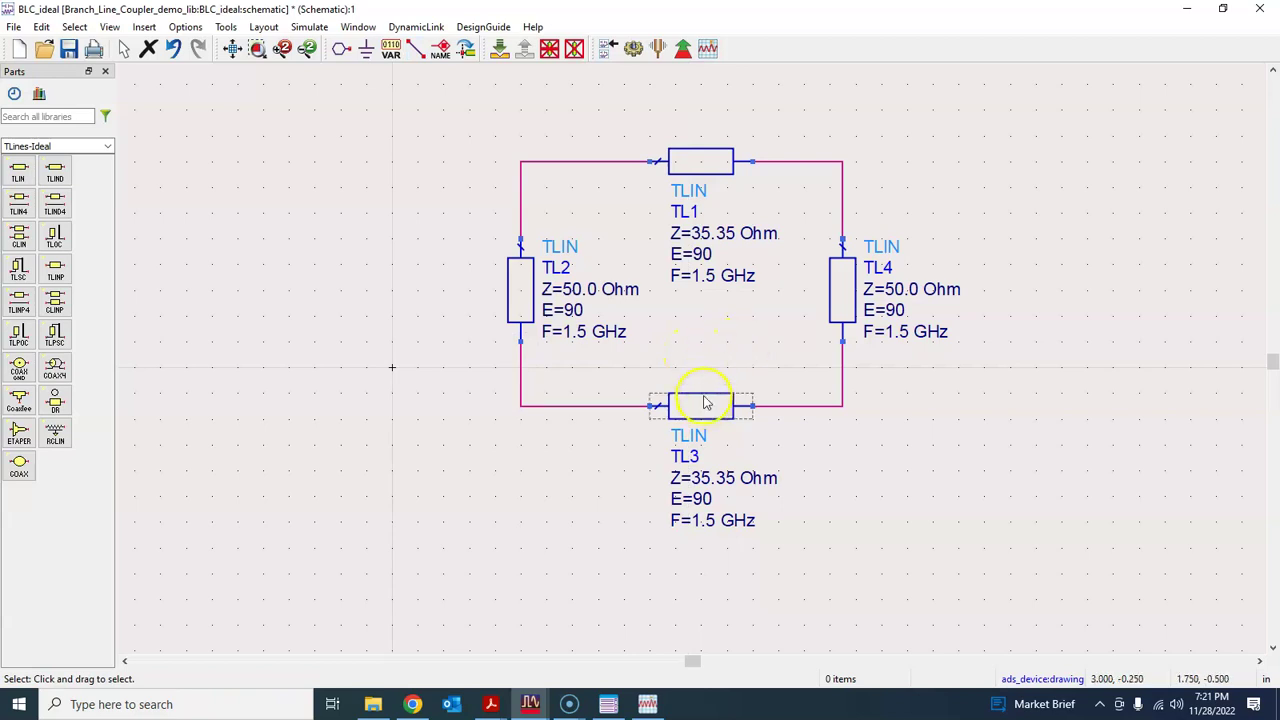
- Move TL1's label above TL1 and TL2's label to the left of TL2
key(F5)
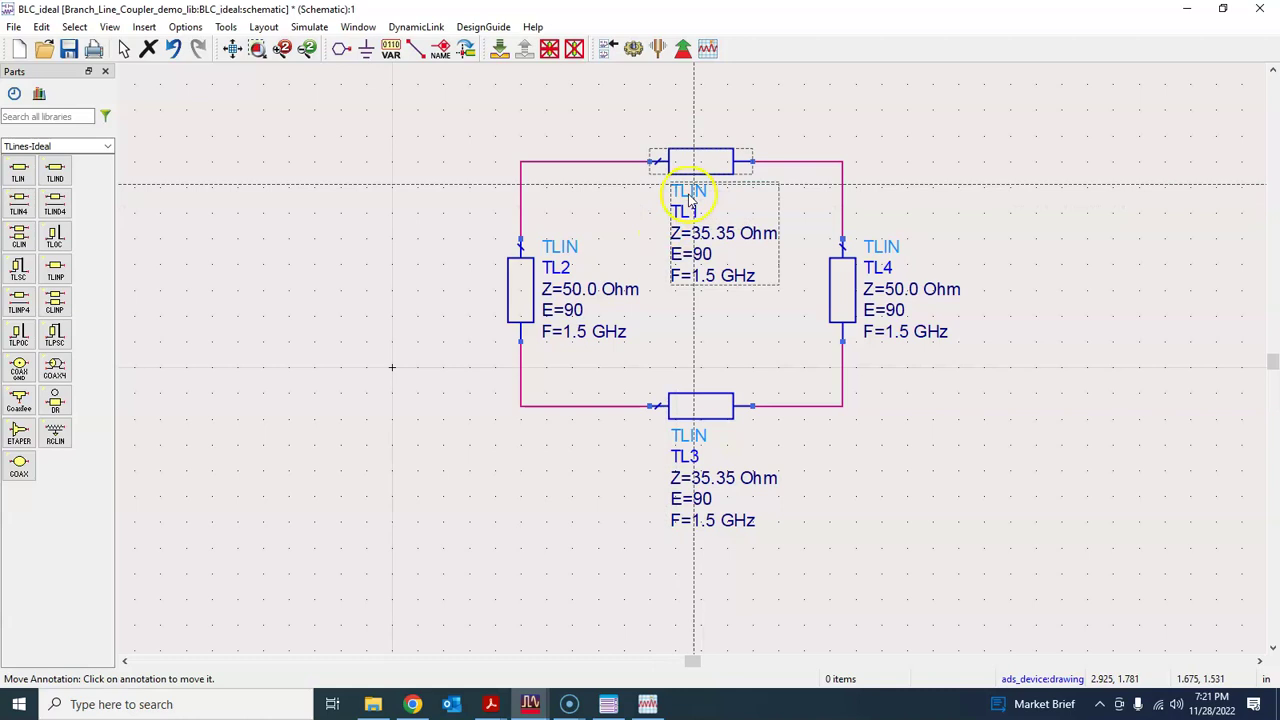
click(668, 233)
click(703, 100)
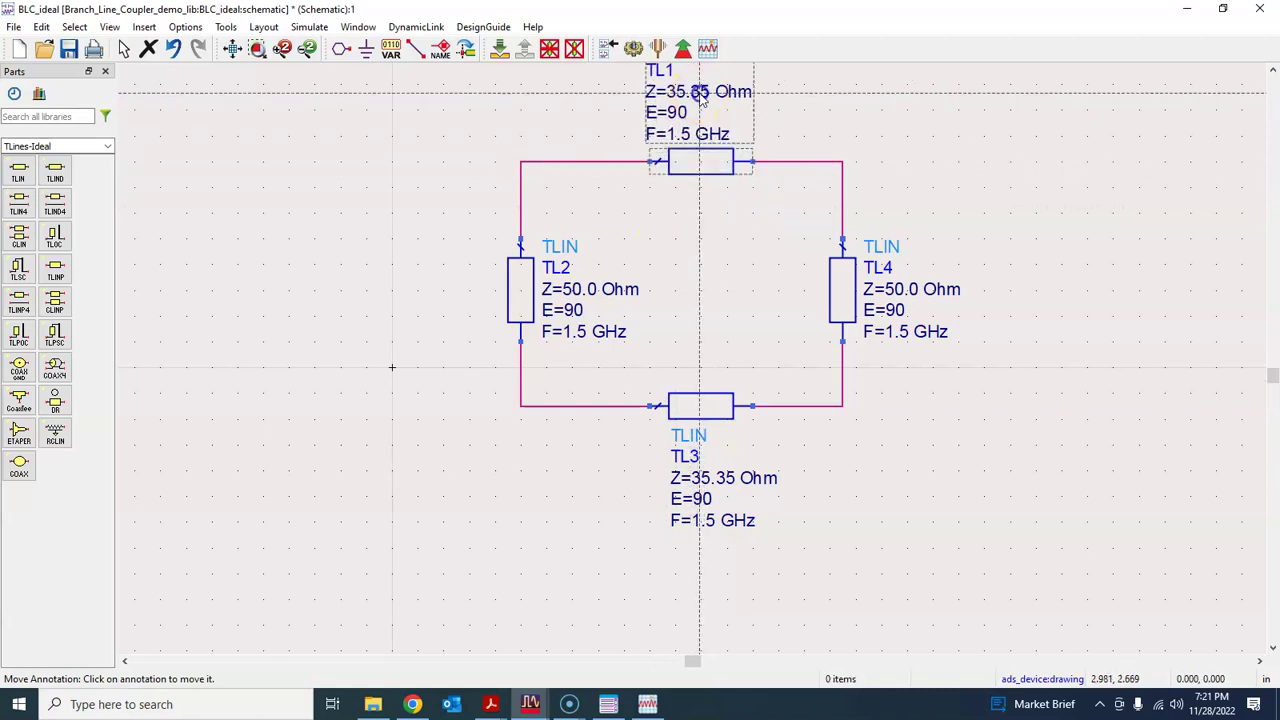
click(594, 299)
click(453, 305)
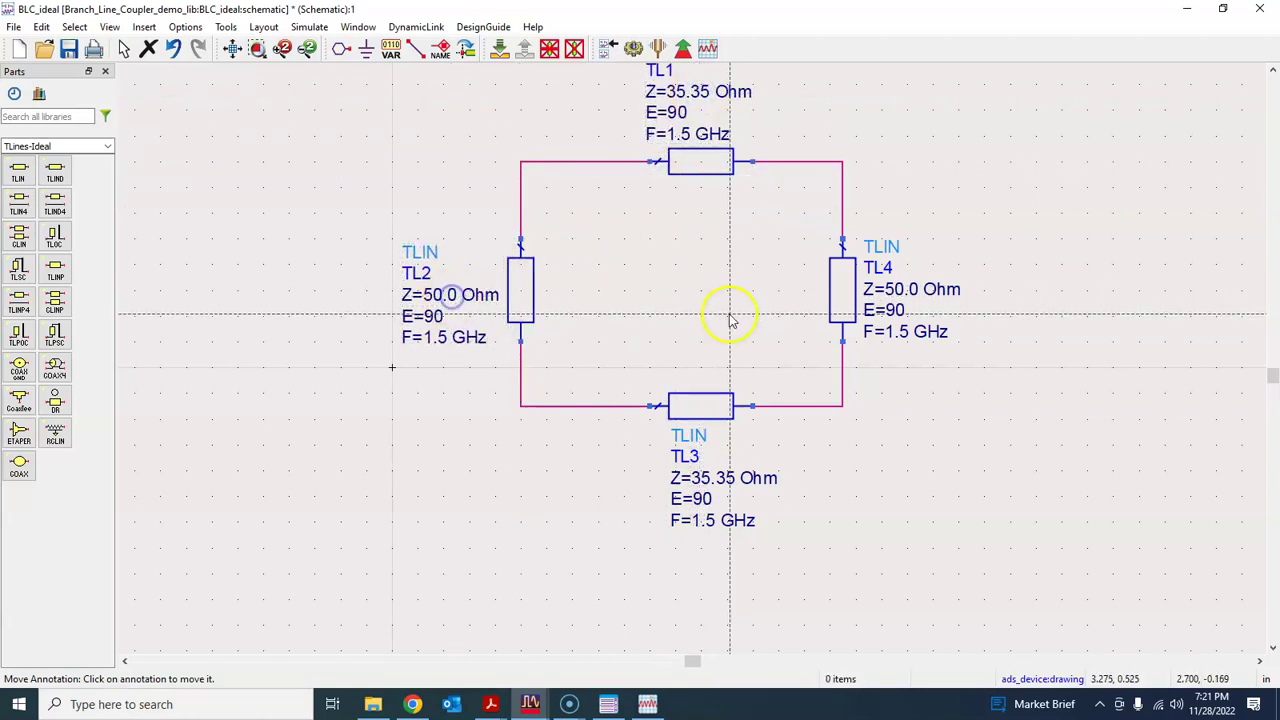
key(Escape)
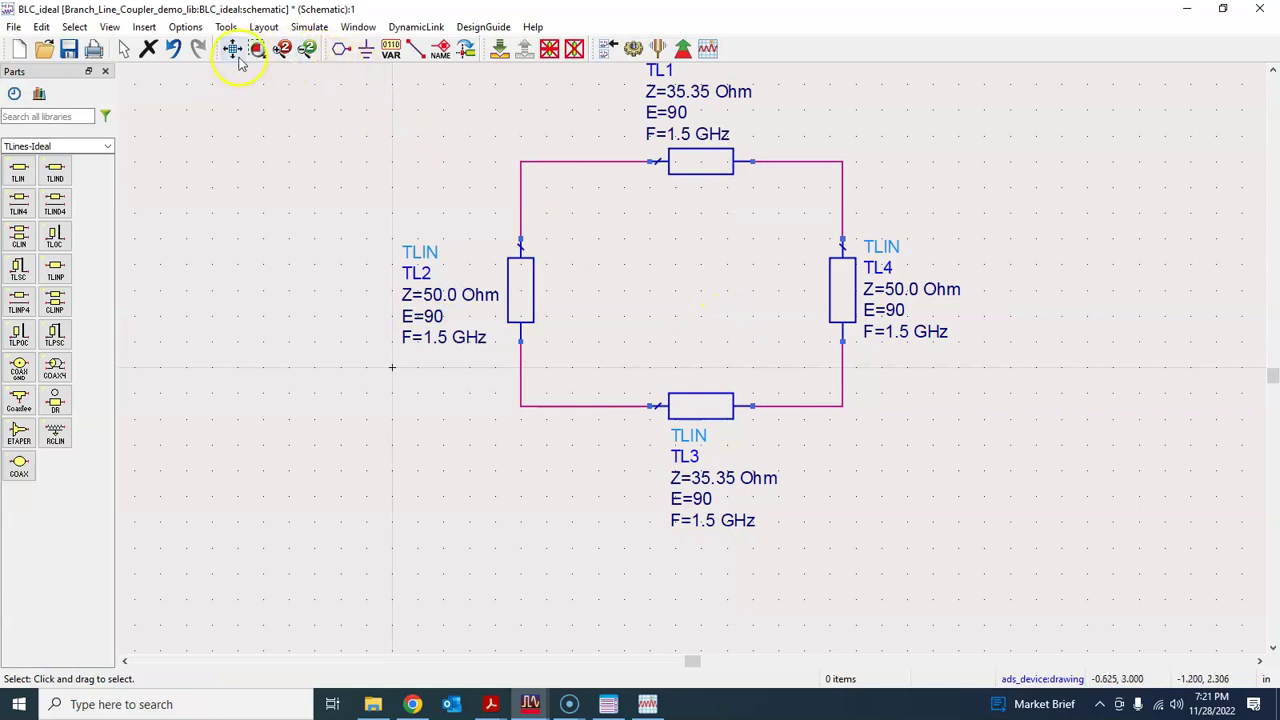
- Place a new TLIN line TL5 to the left of the ring
scroll(803, 93, down, 3)
scroll(700, 286, up, 2)
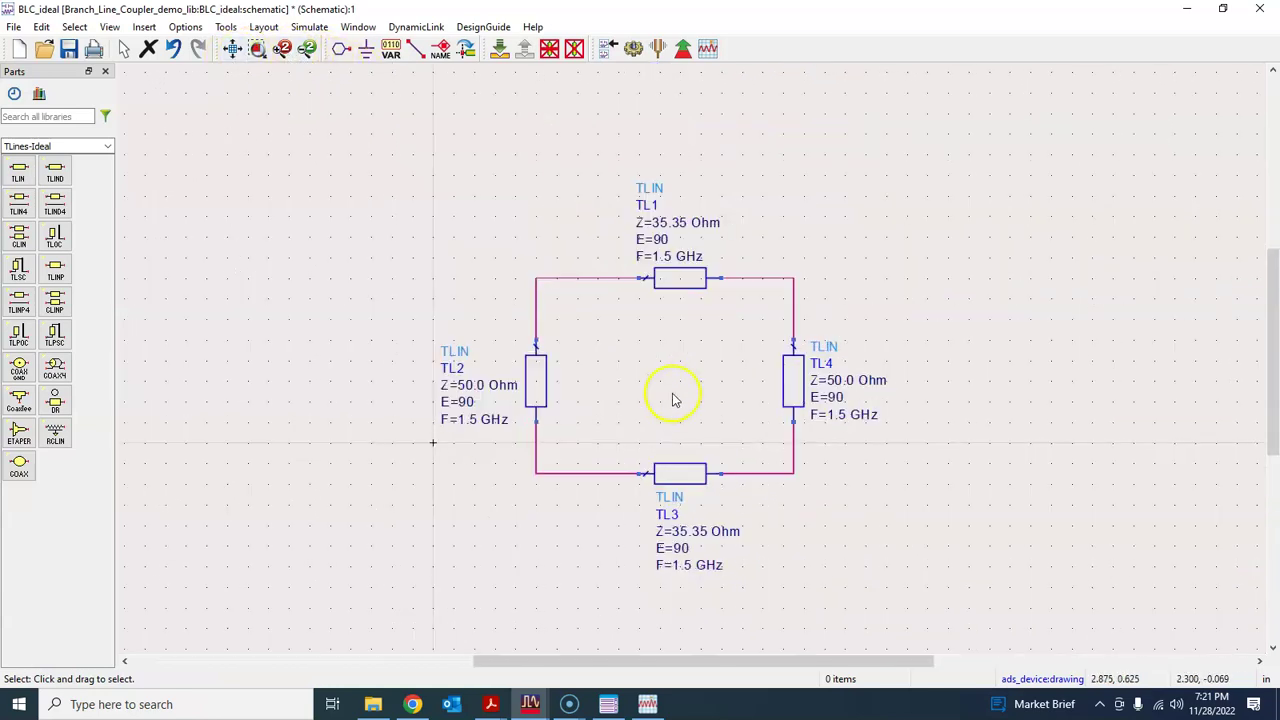
scroll(684, 386, up, 1)
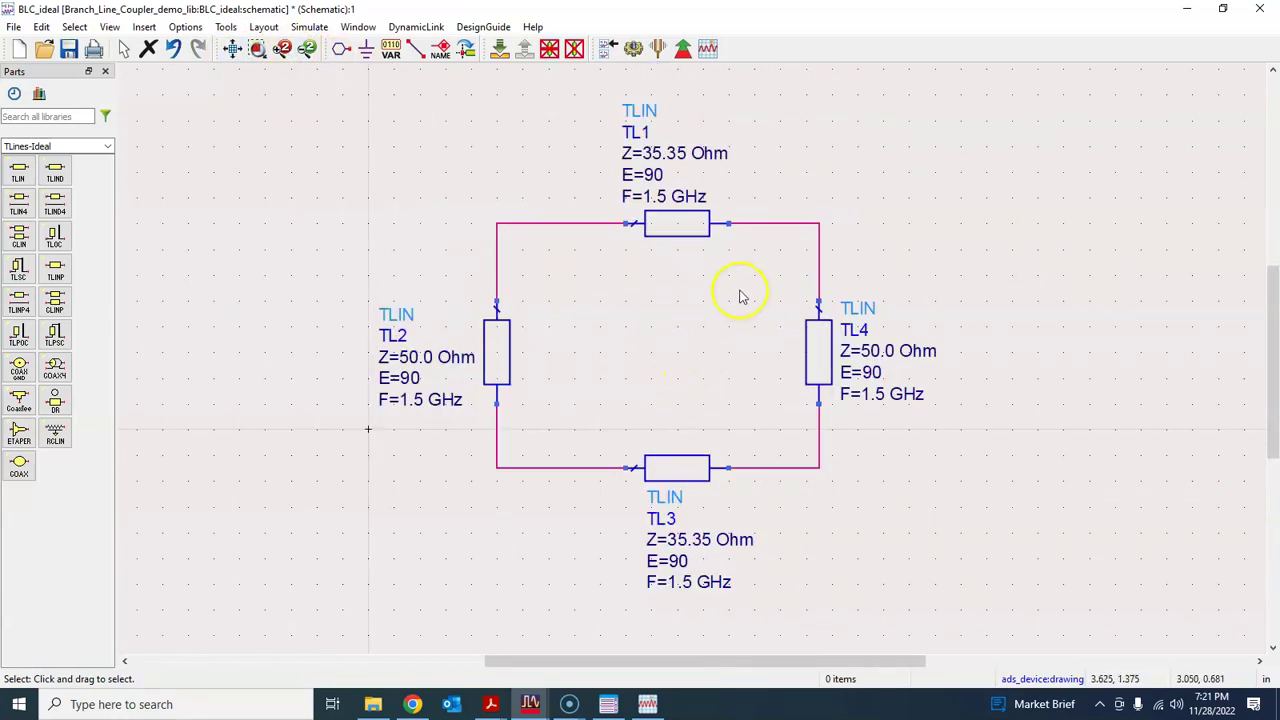
click(18, 172)
click(18, 172)
click(300, 228)
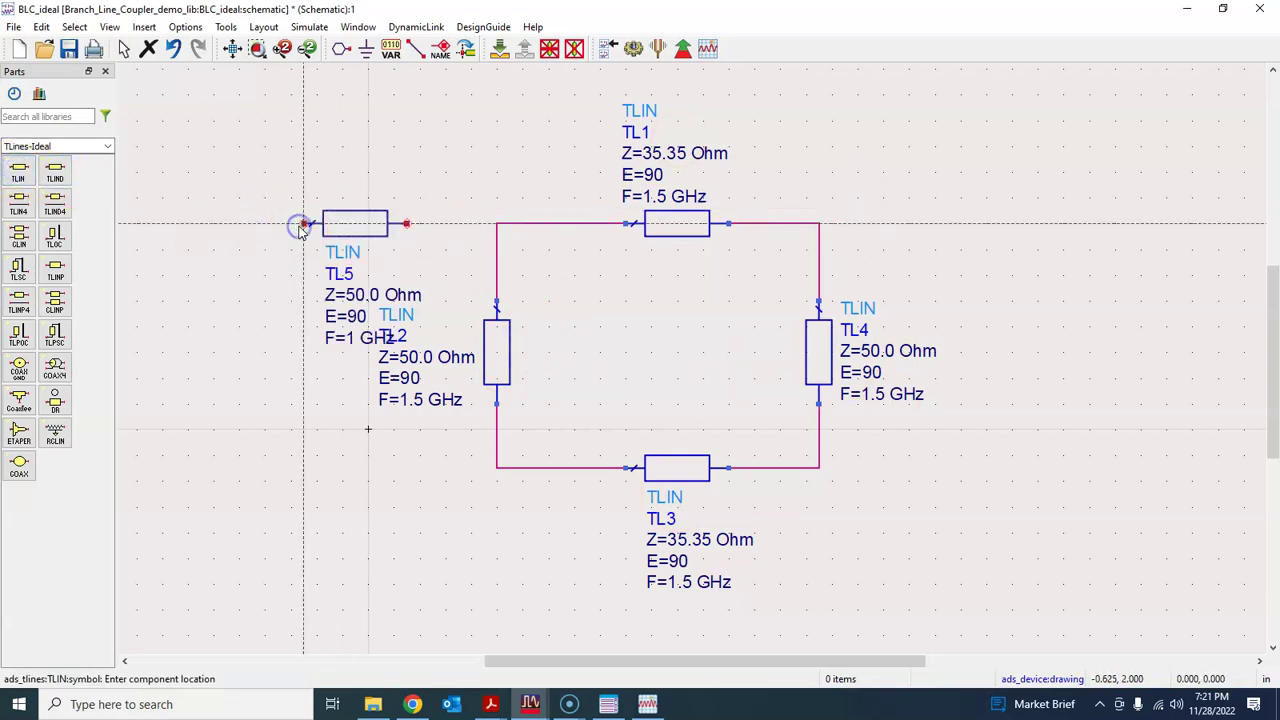
key(Escape)
drag(372, 228, 322, 234)
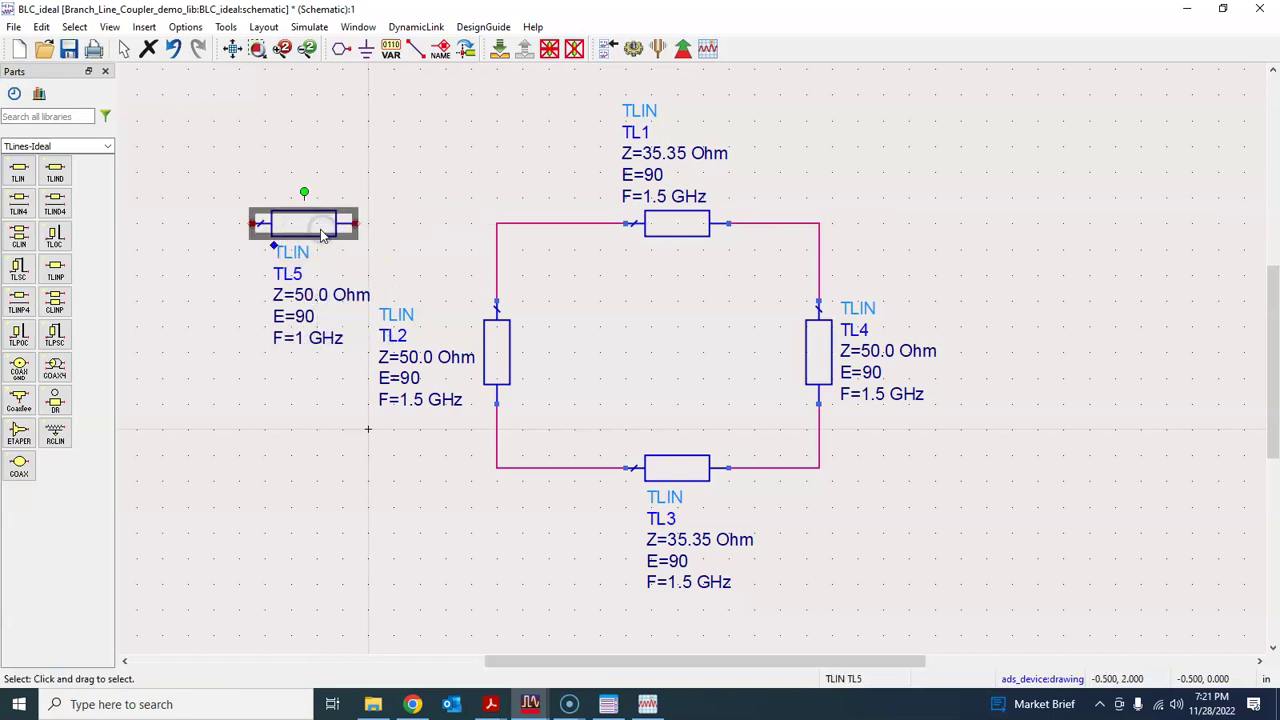
click(414, 242)
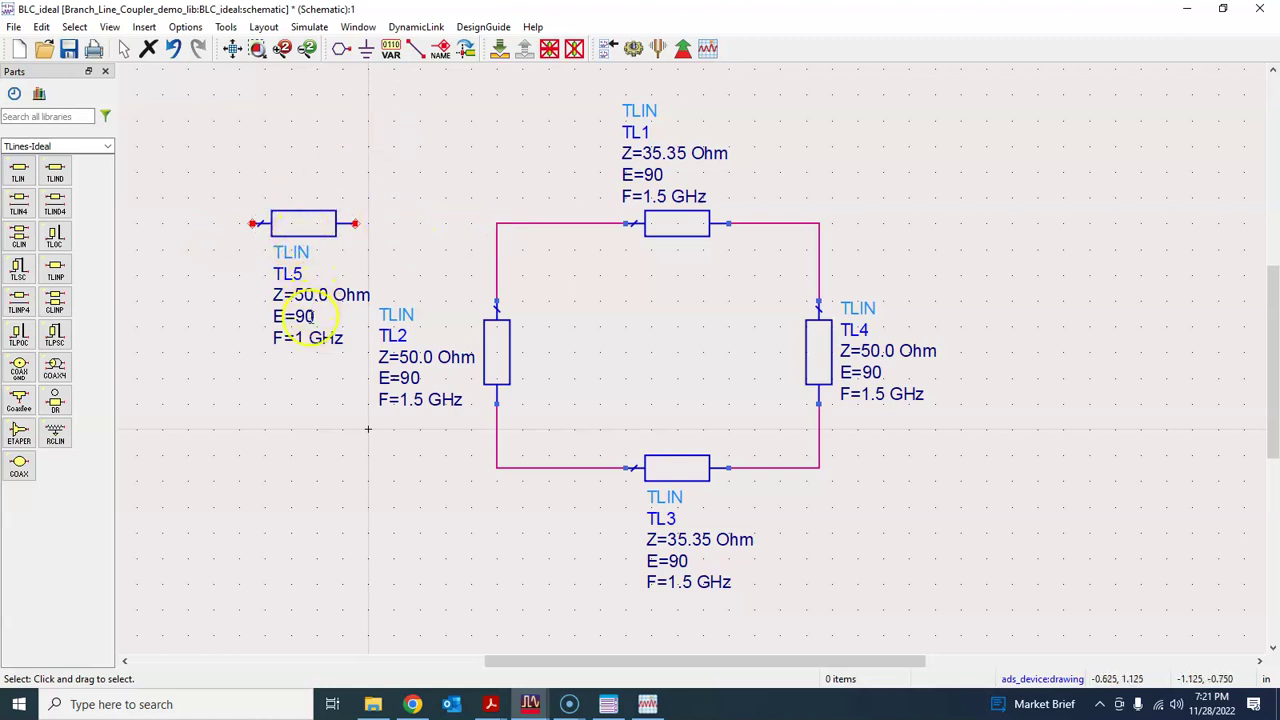
- Set TL5's frequency to 1.5 GHz and electrical length to 20, then select it
double_click(298, 338)
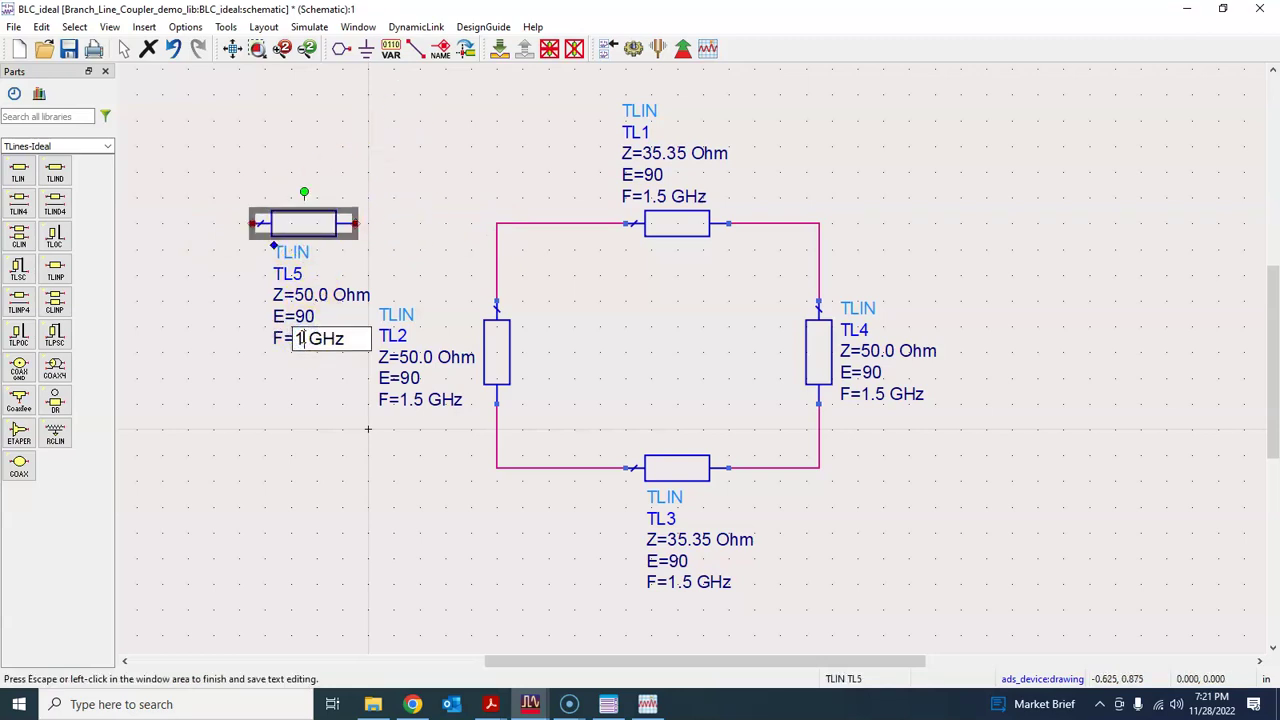
text(.5)
click(320, 398)
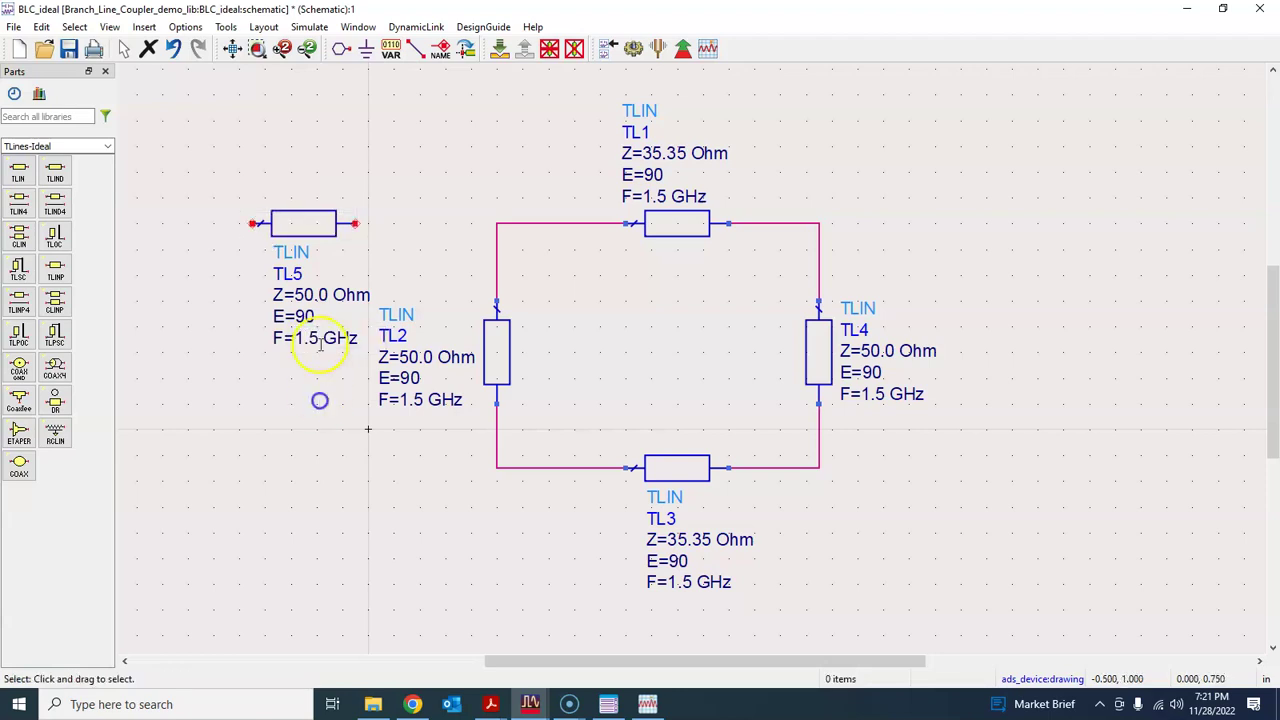
double_click(305, 316)
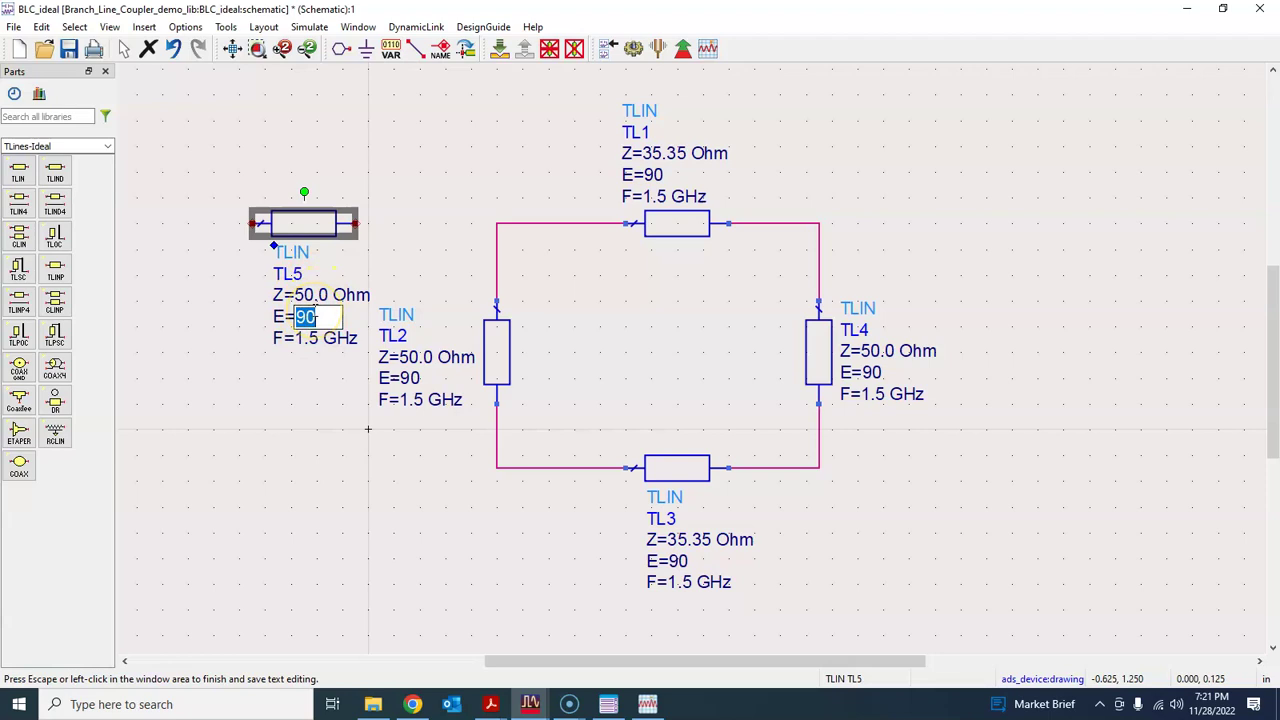
text(20)
click(321, 421)
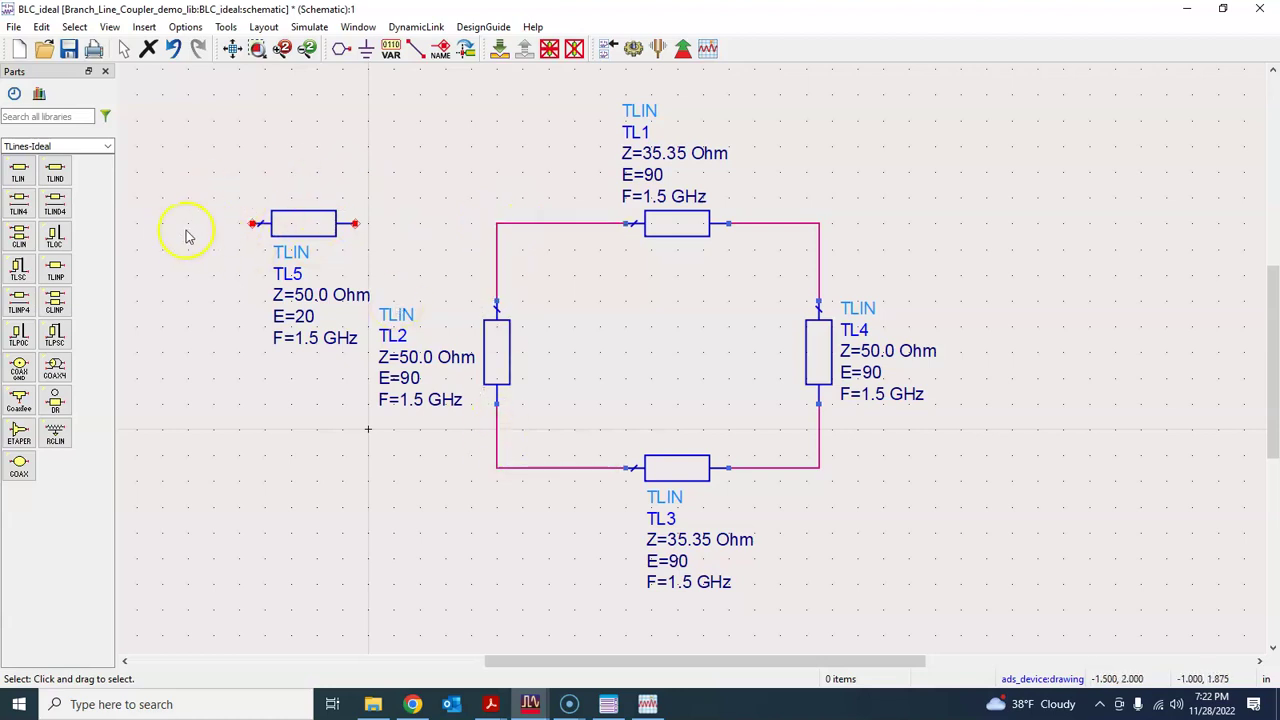
click(307, 236)
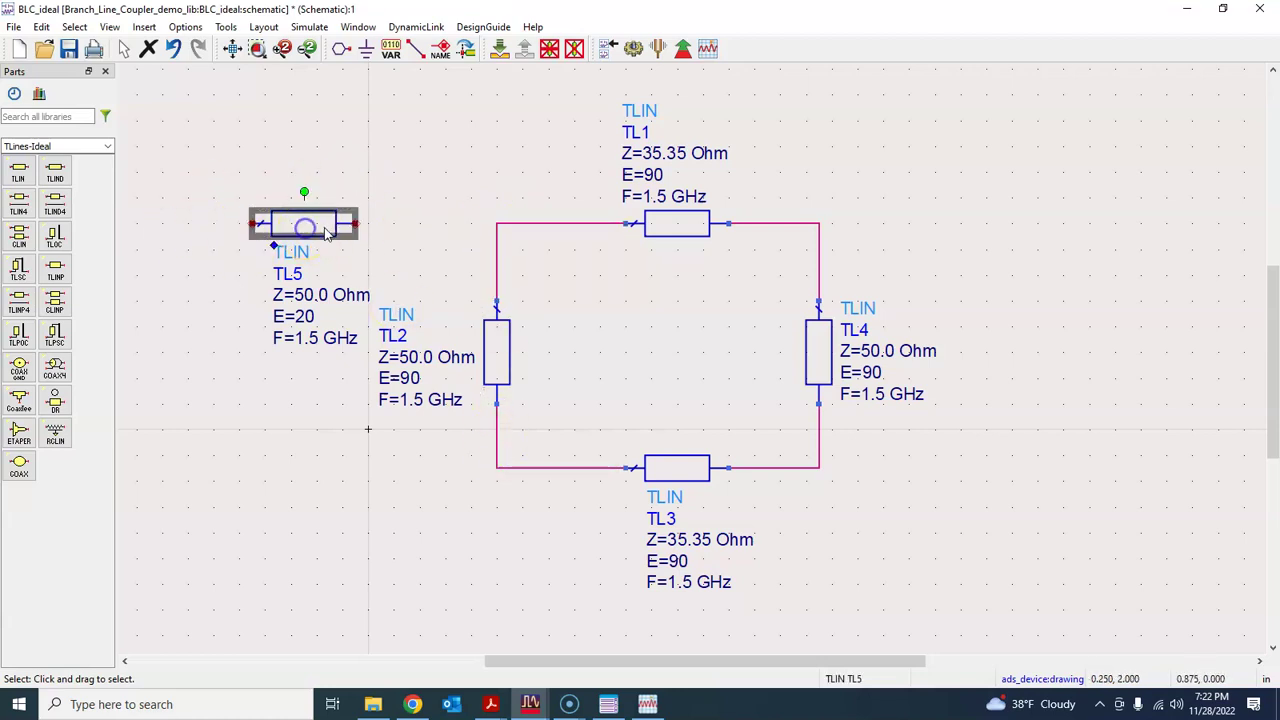
click(412, 229)
- Paste TL5 copies TL6, TL7 and TL8 at the top-right, bottom-right and bottom-left corners
key(ctrl+v)
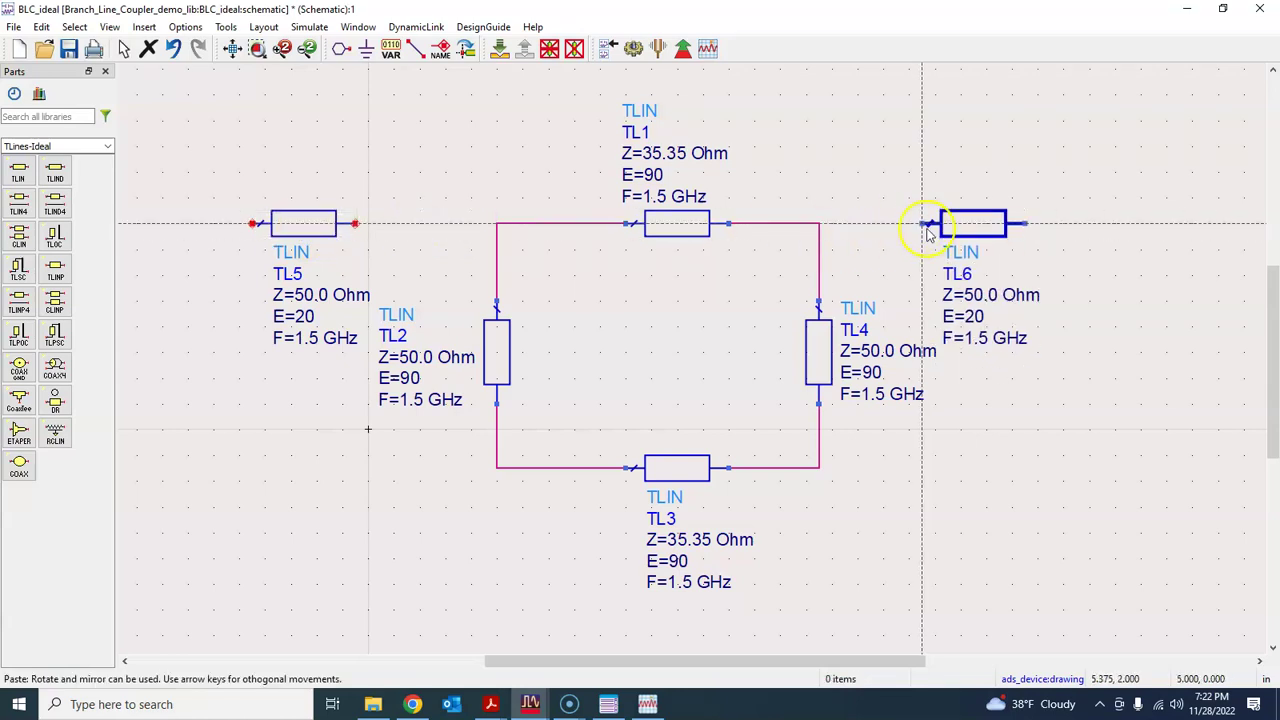
click(927, 229)
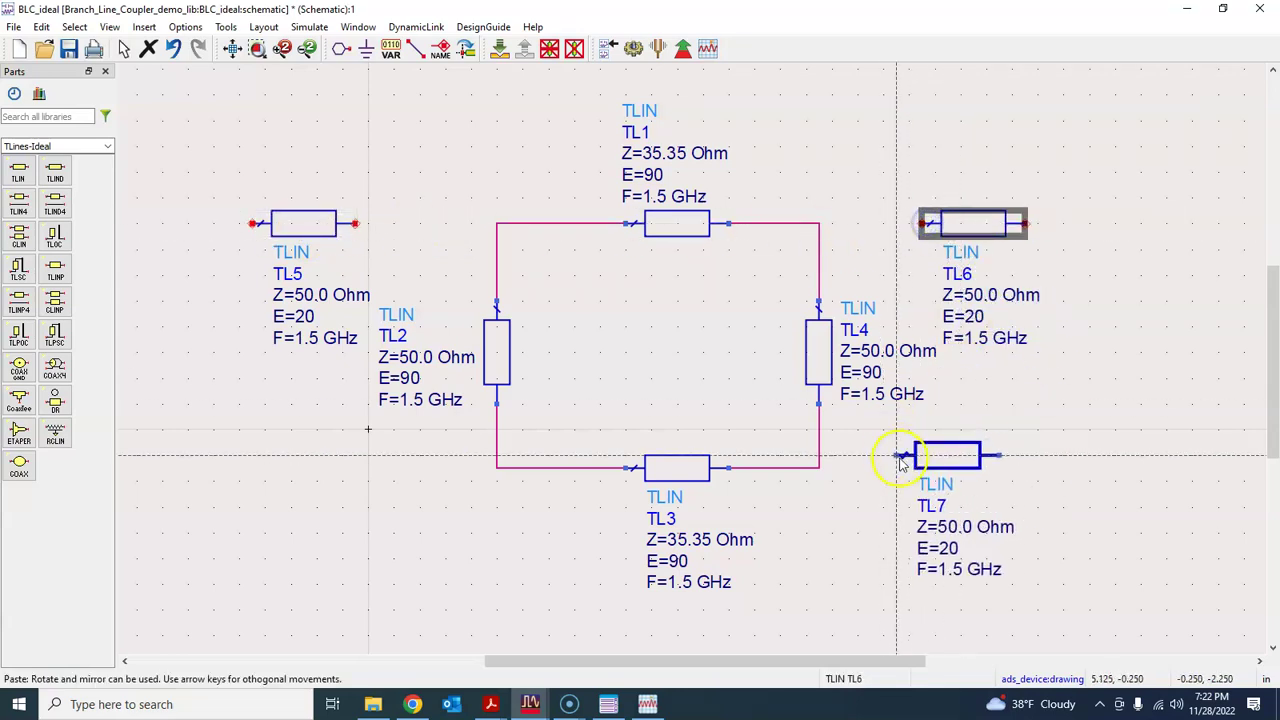
click(920, 472)
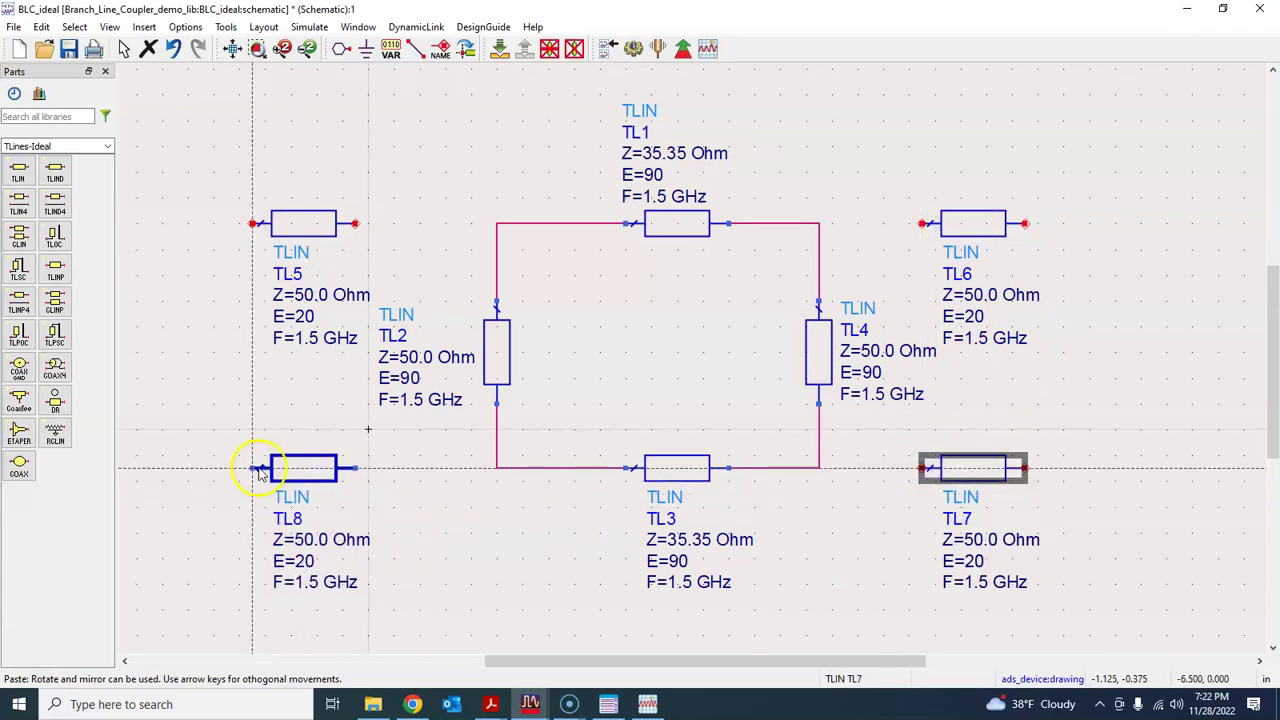
click(266, 468)
key(Escape)
click(420, 465)
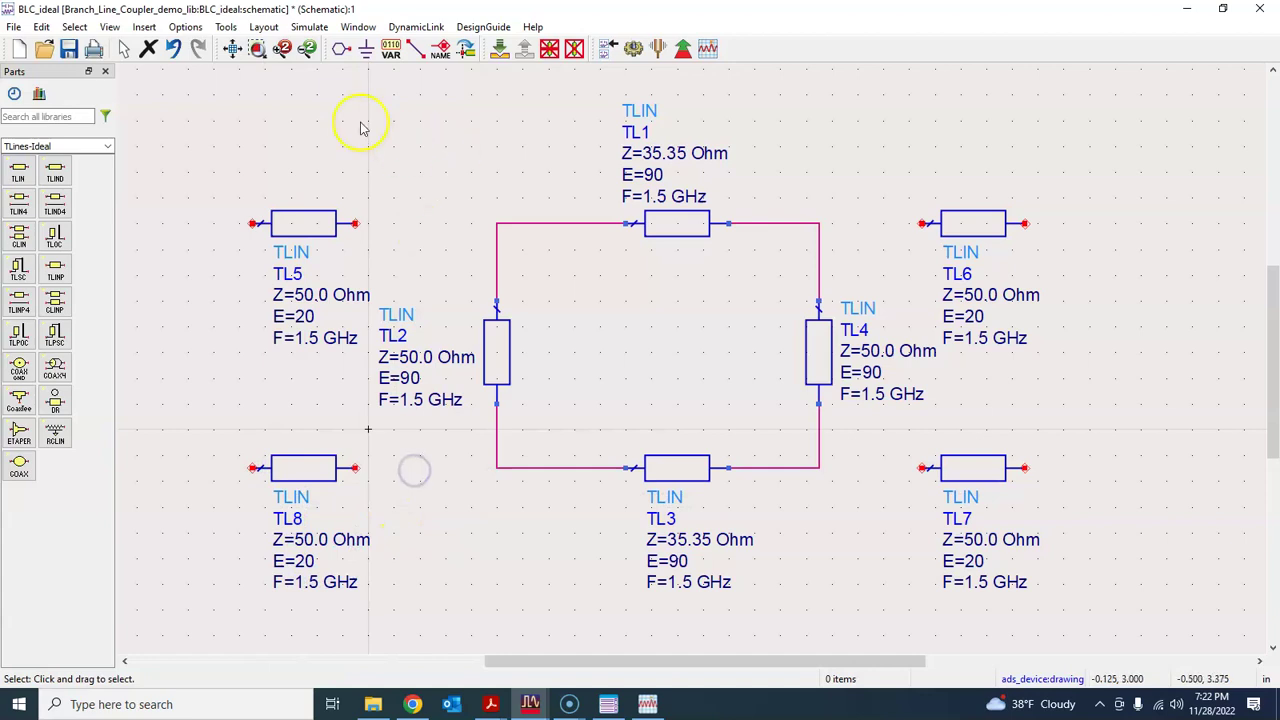
- Wire TL5, TL6, TL7 and TL8 to their adjacent ring junctions
click(415, 47)
click(355, 224)
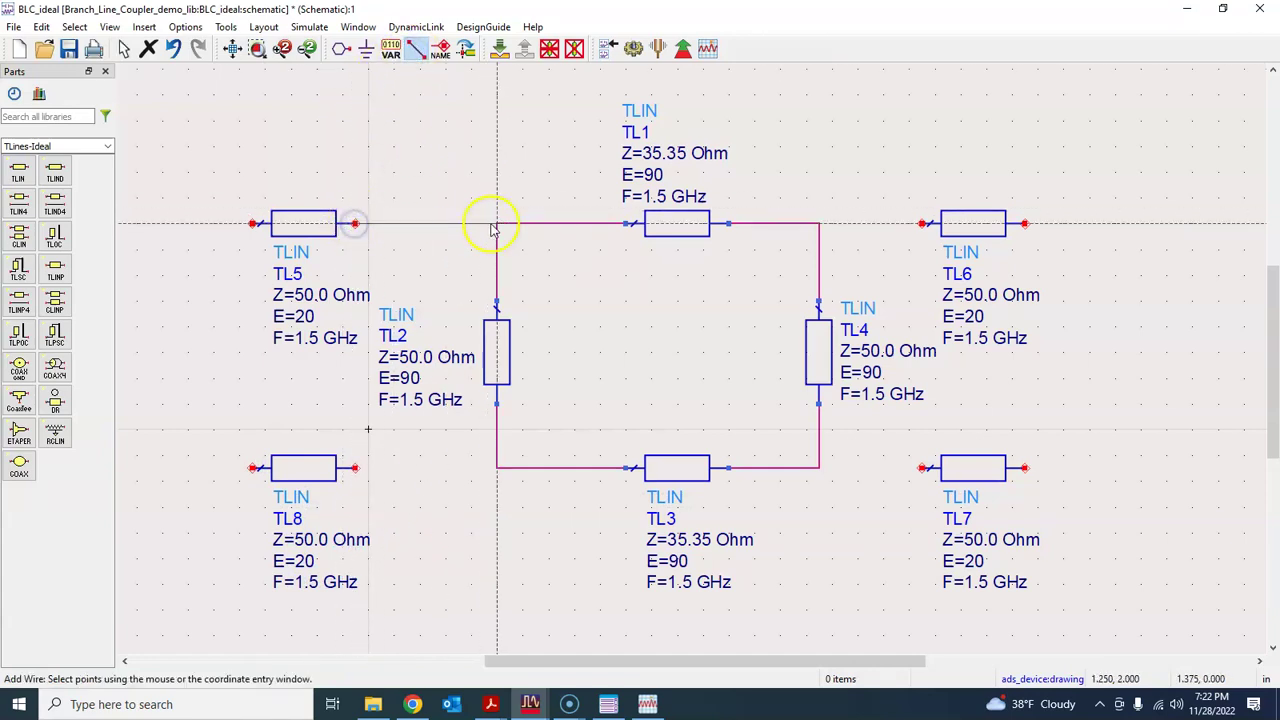
click(497, 224)
click(922, 224)
click(819, 224)
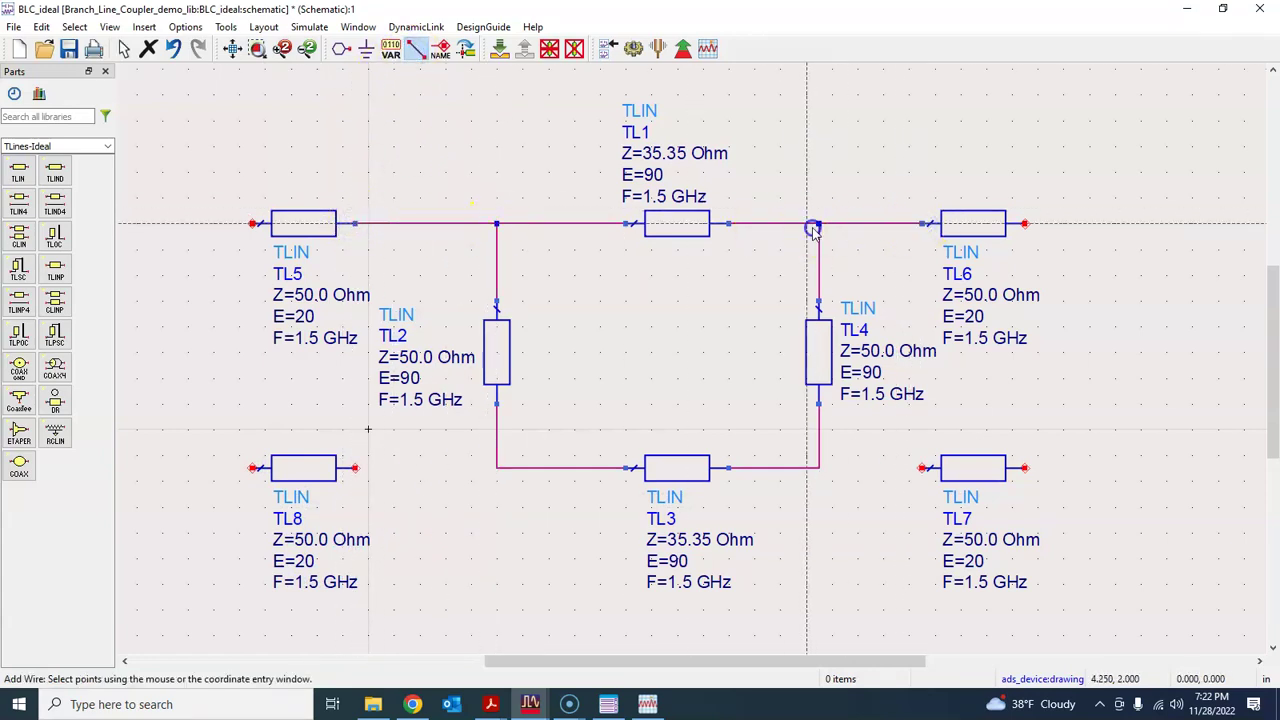
click(922, 468)
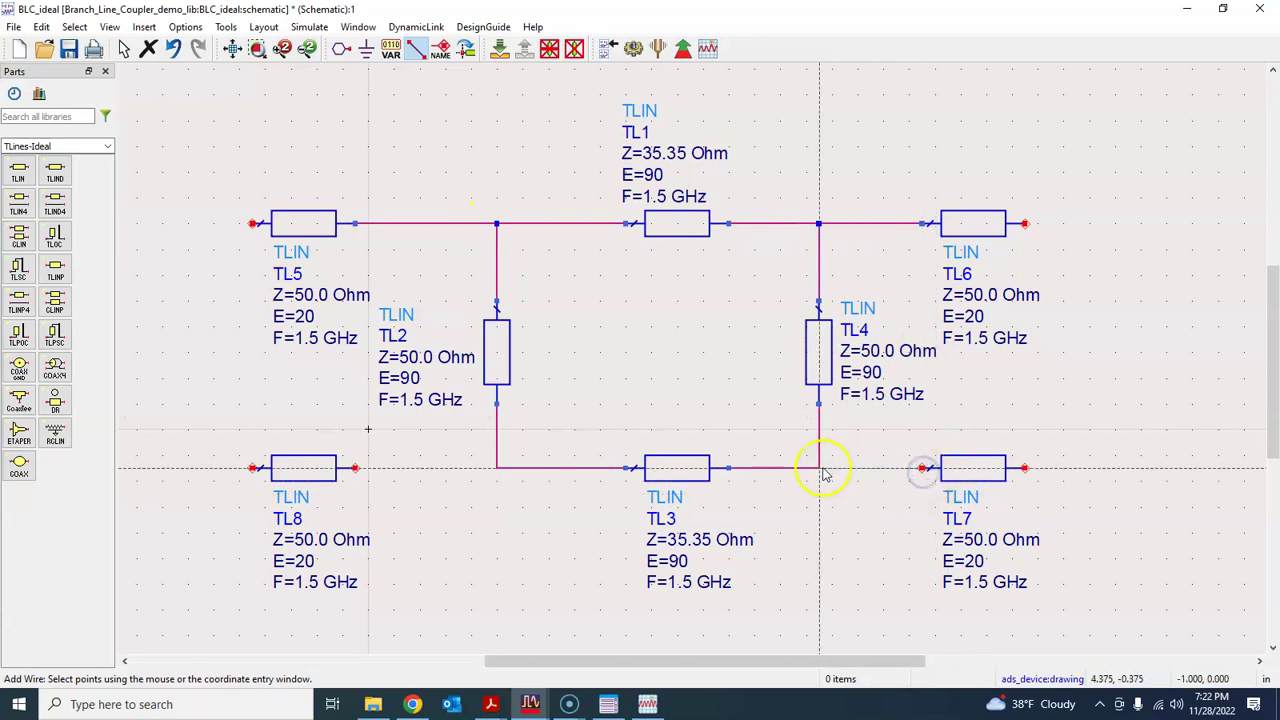
click(819, 468)
click(355, 468)
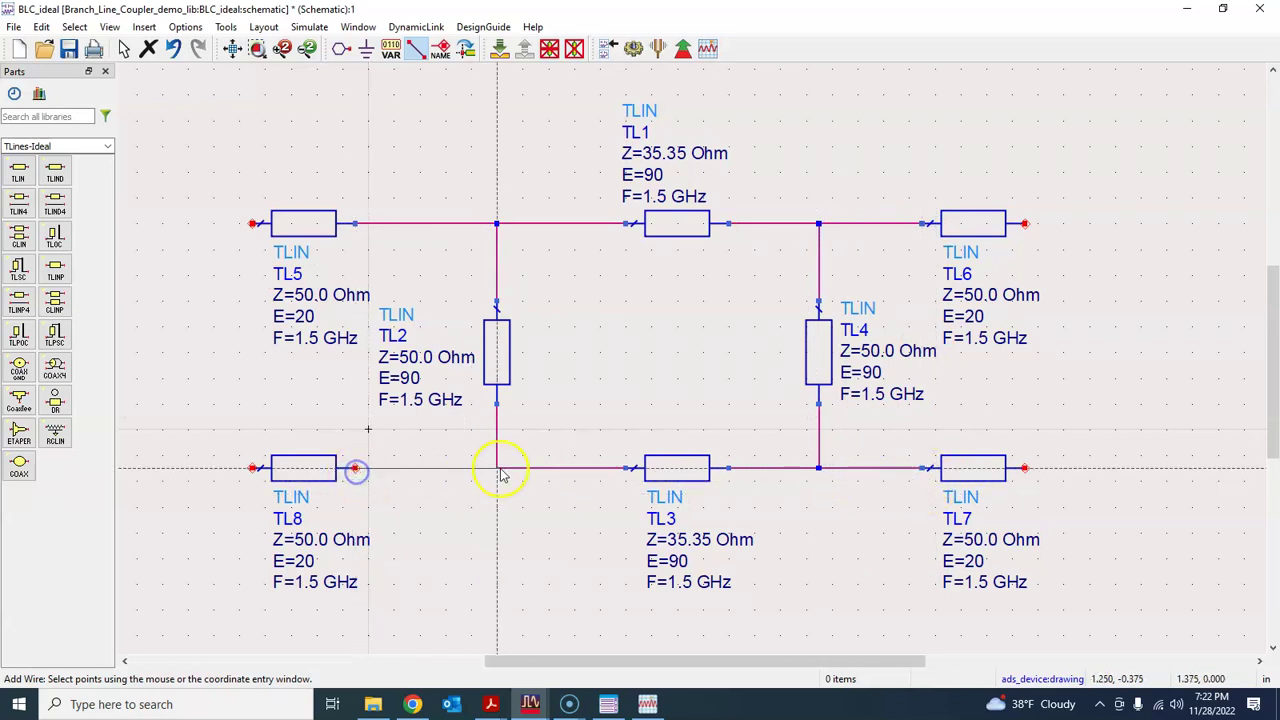
click(497, 468)
key(Escape)
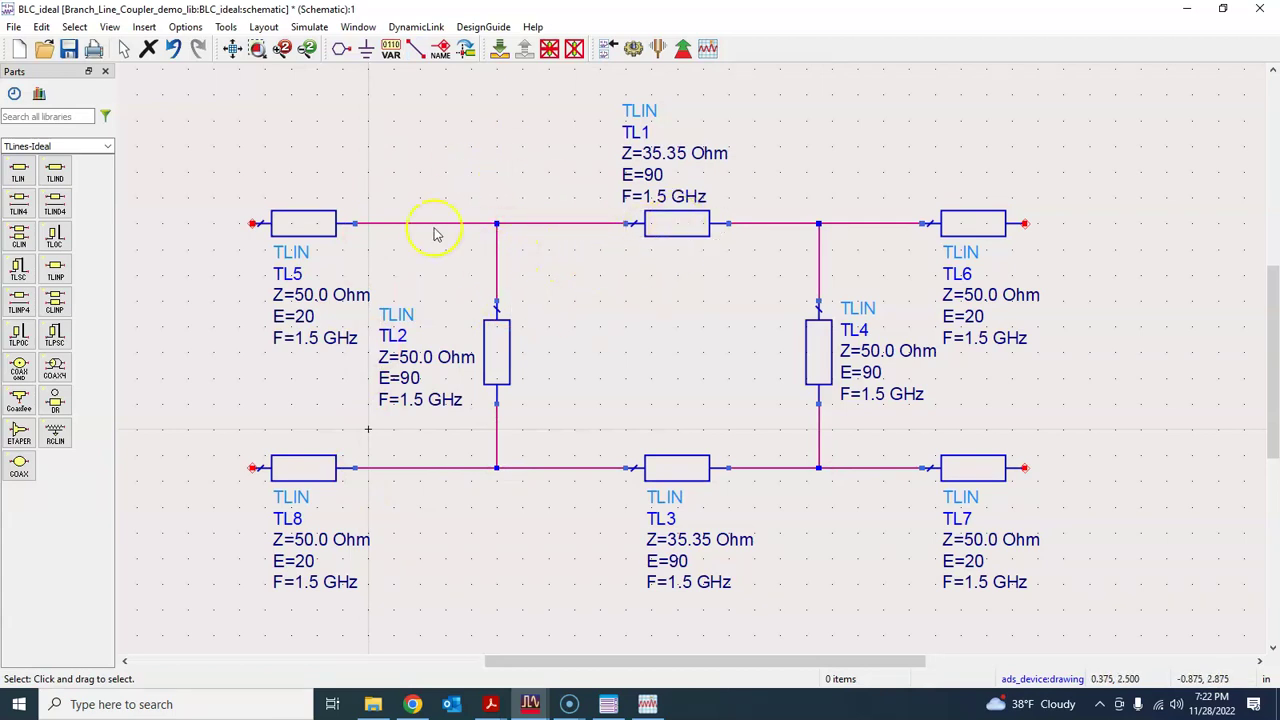
- Place four S-parameter TermG port terminations beside feed lines TL5, TL6, TL7 and TL8
click(107, 146)
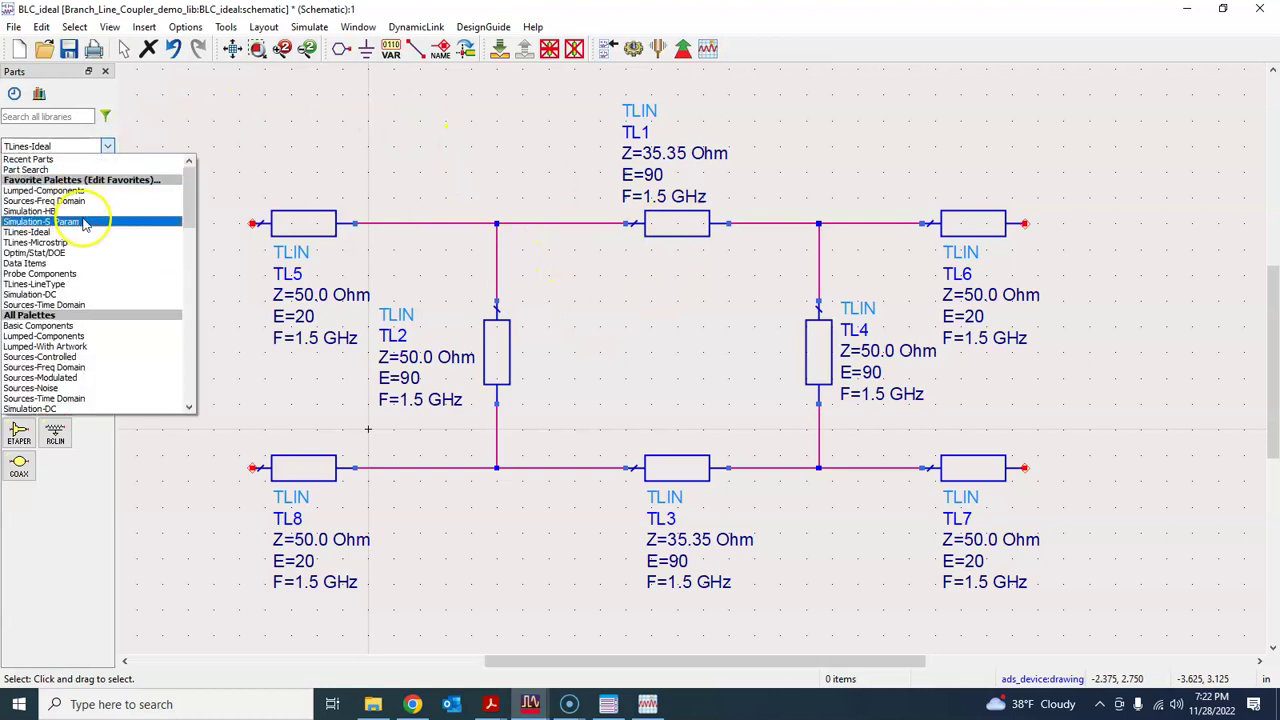
click(78, 222)
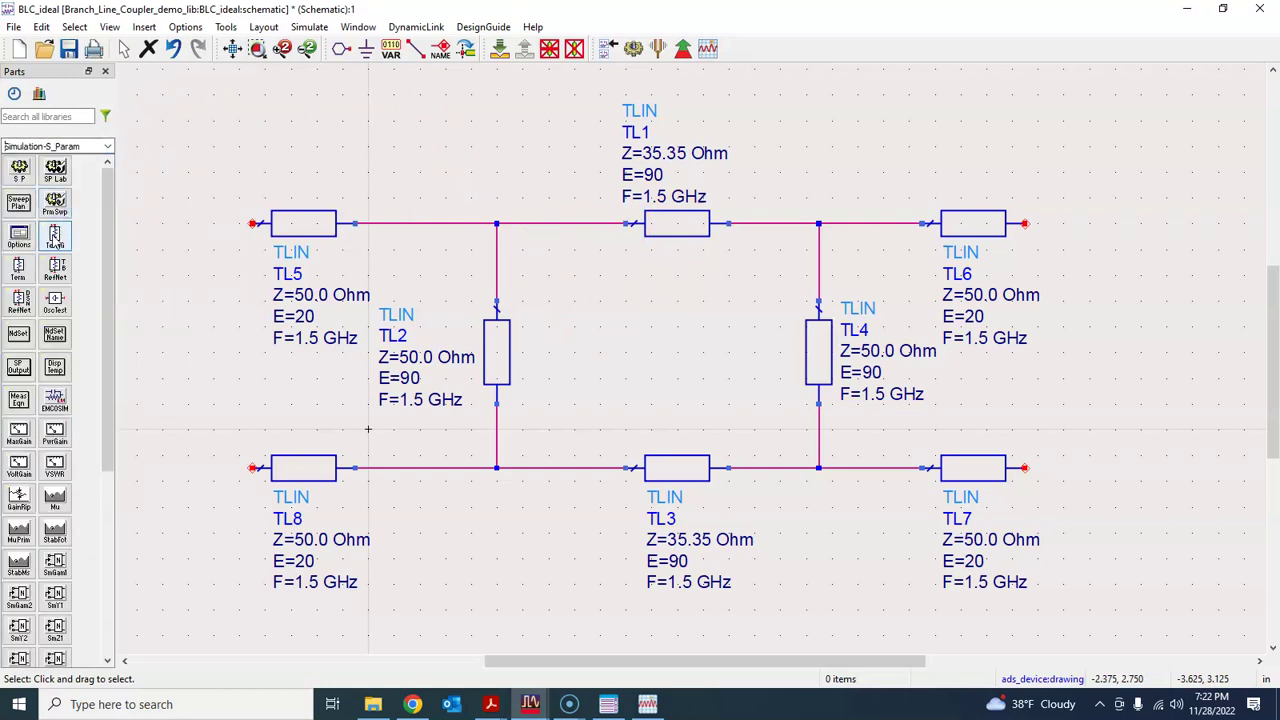
click(54, 236)
click(175, 224)
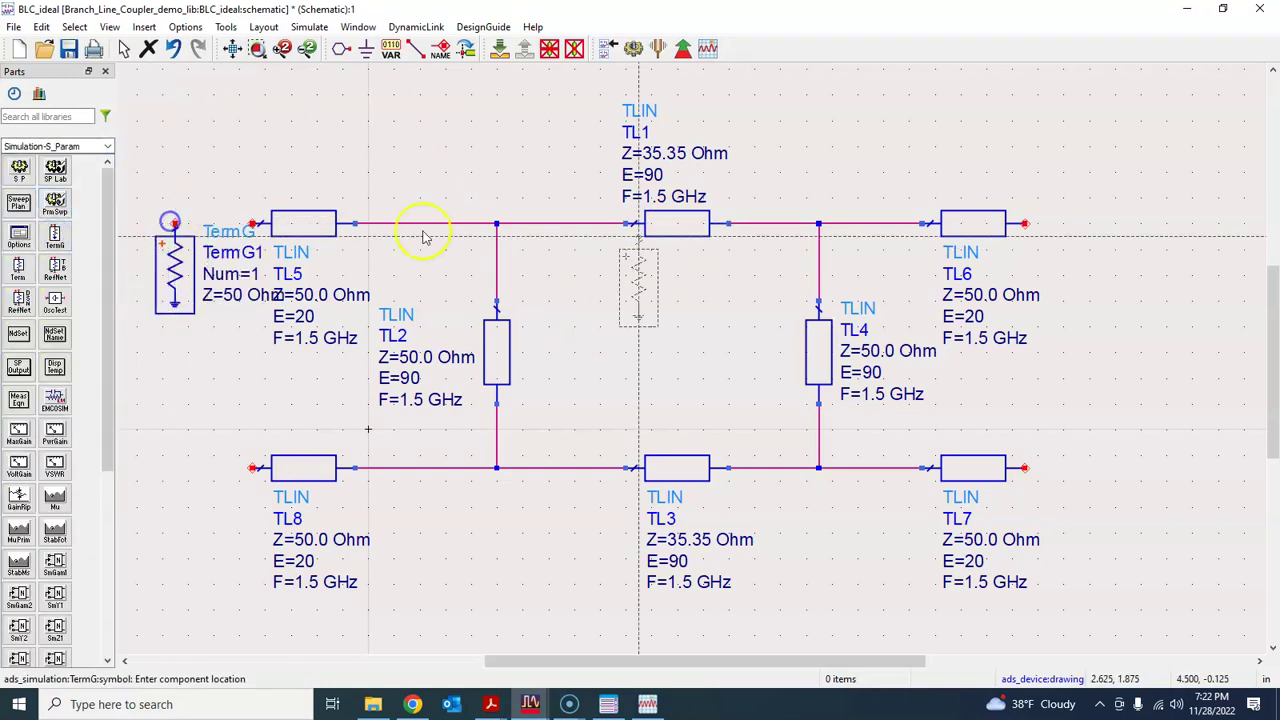
click(1077, 226)
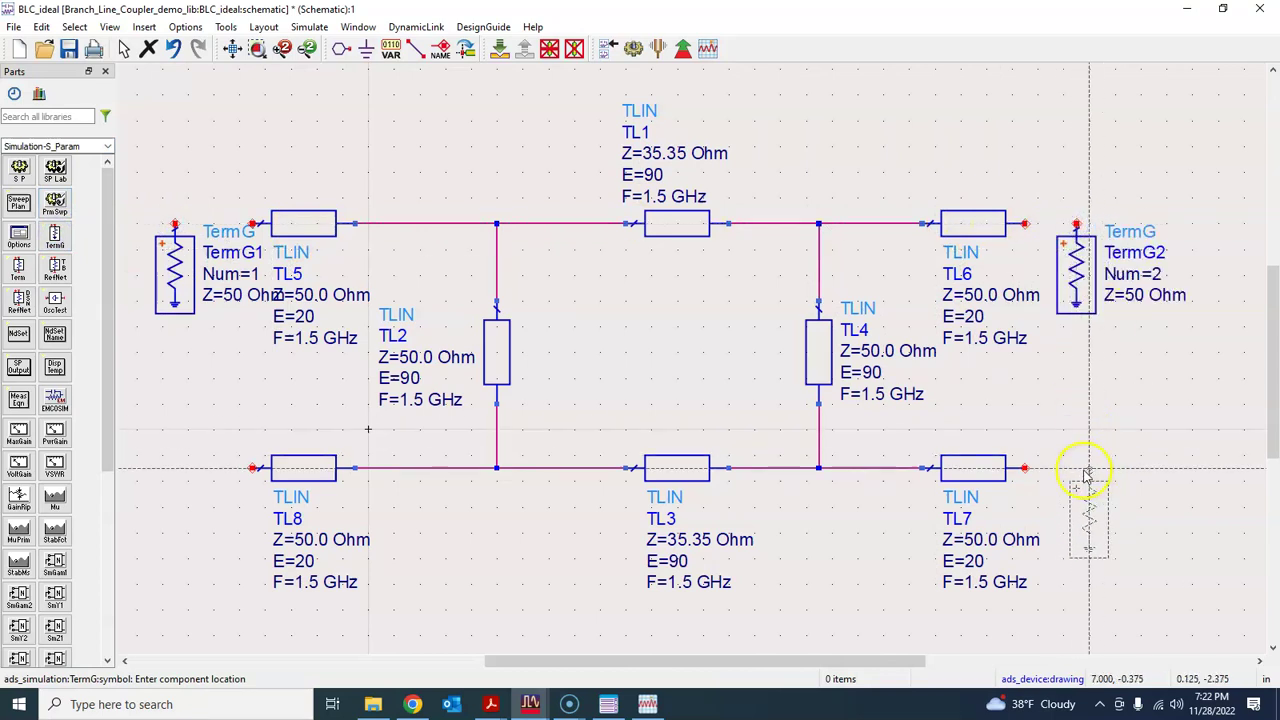
click(1077, 470)
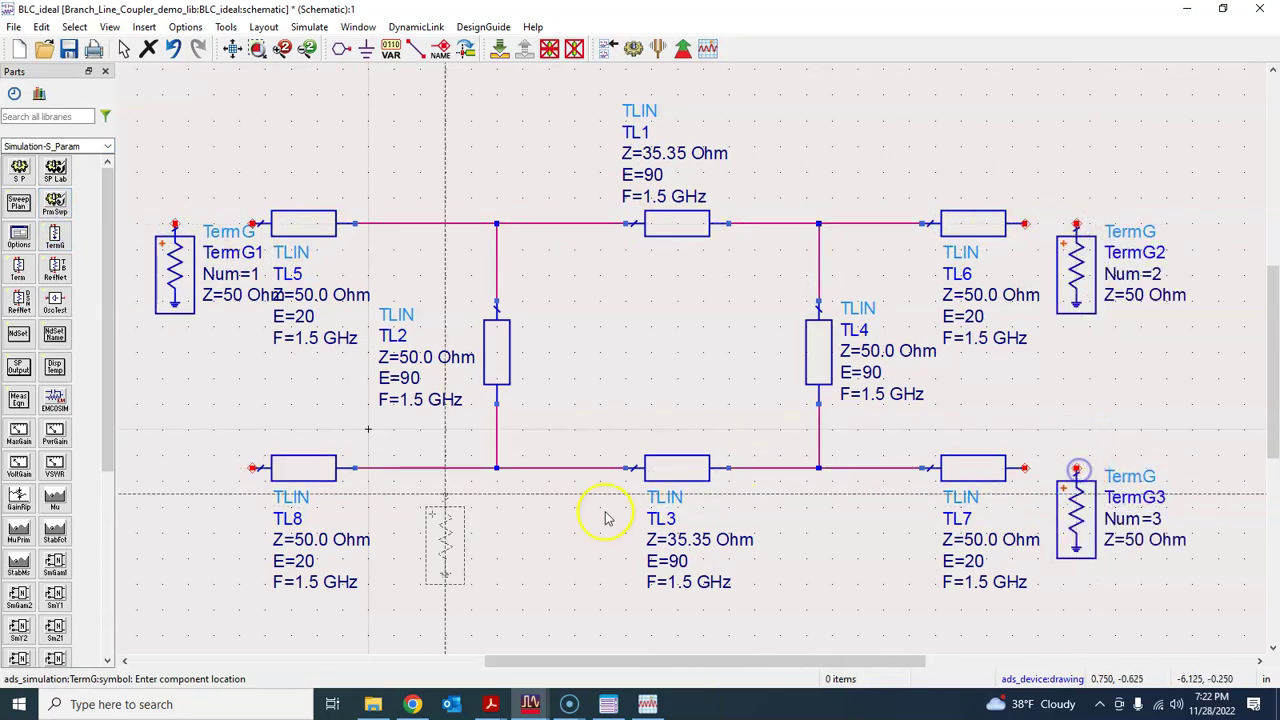
click(175, 470)
key(Escape)
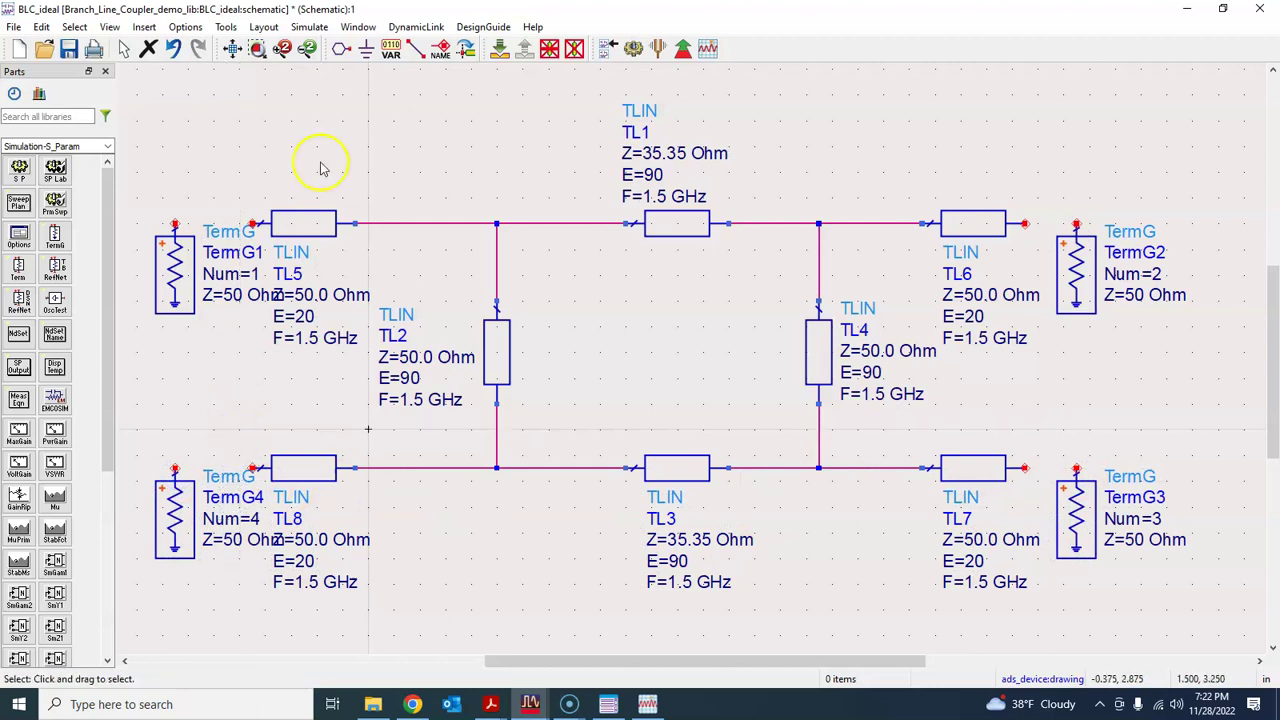
- Wire each port termination to its feed line's outer pin
click(414, 55)
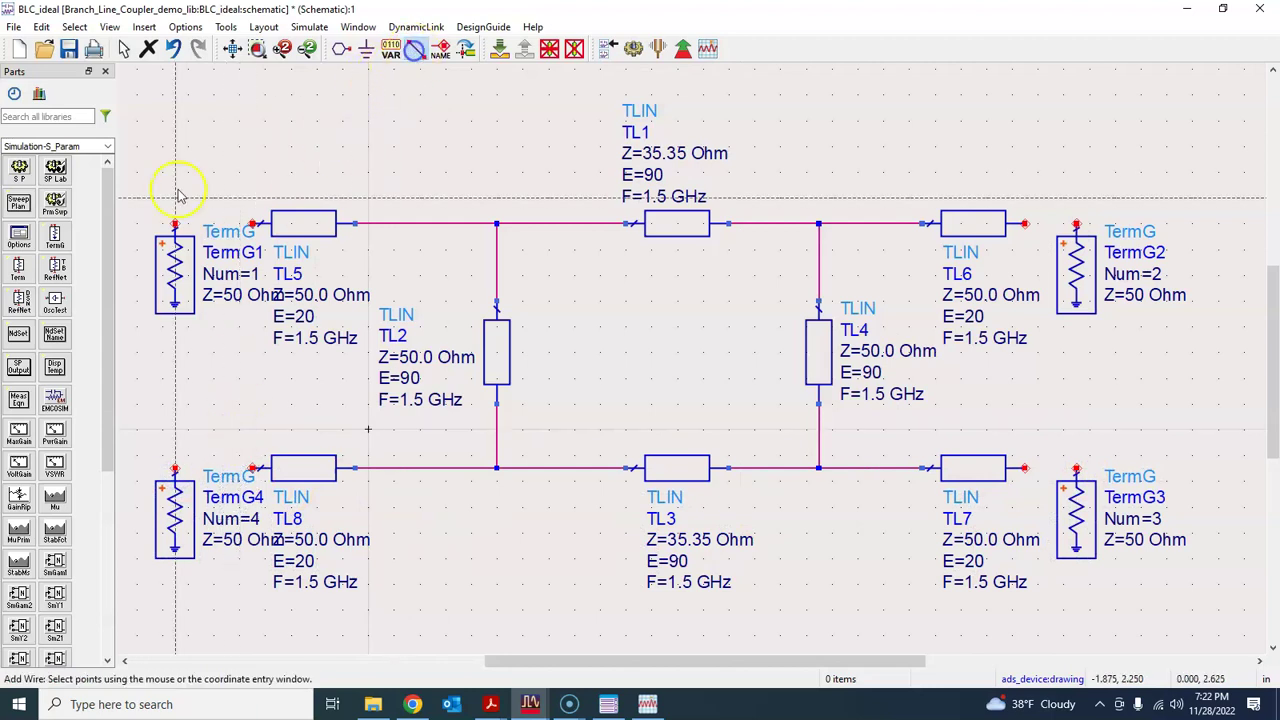
click(253, 223)
click(1024, 224)
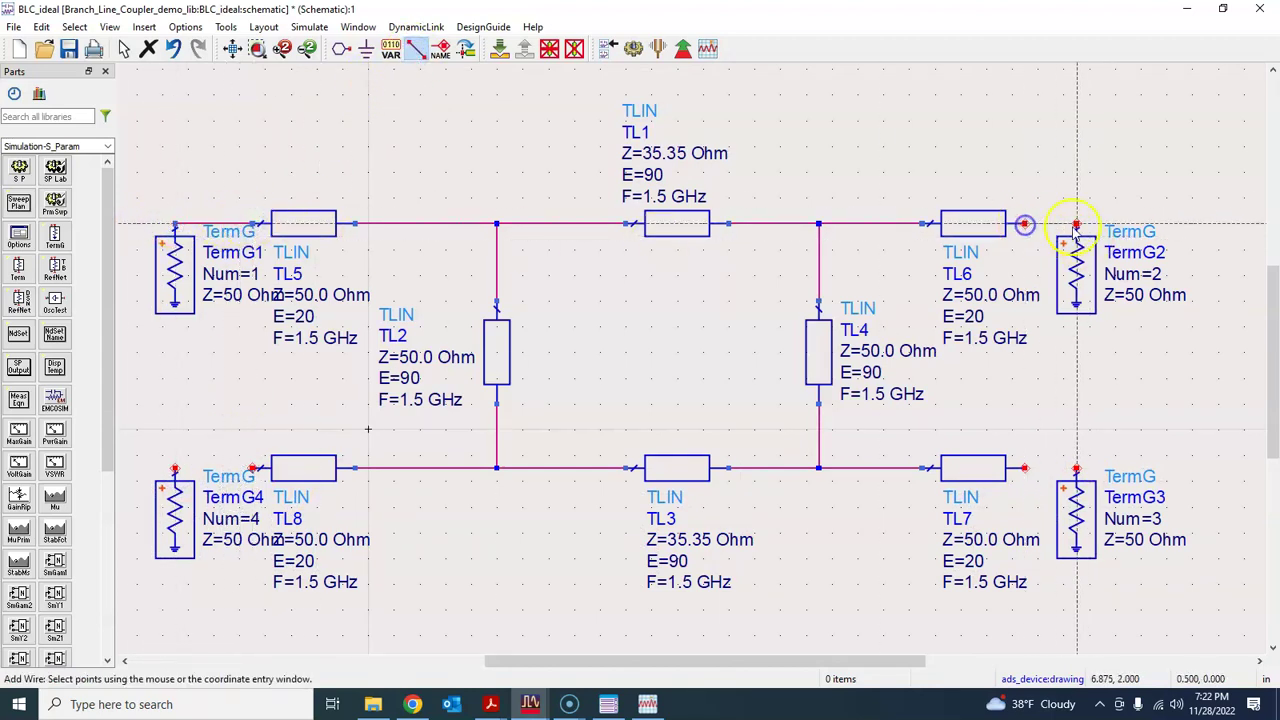
click(1076, 224)
click(1076, 469)
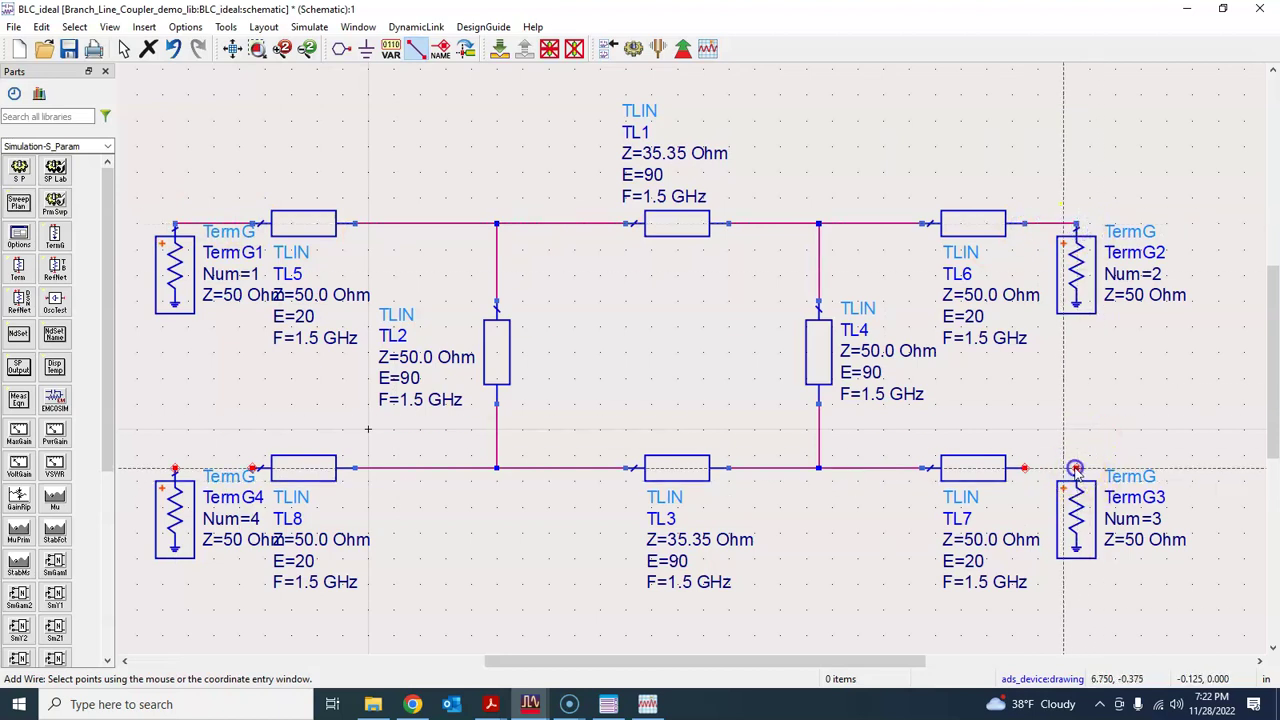
click(1025, 468)
click(175, 468)
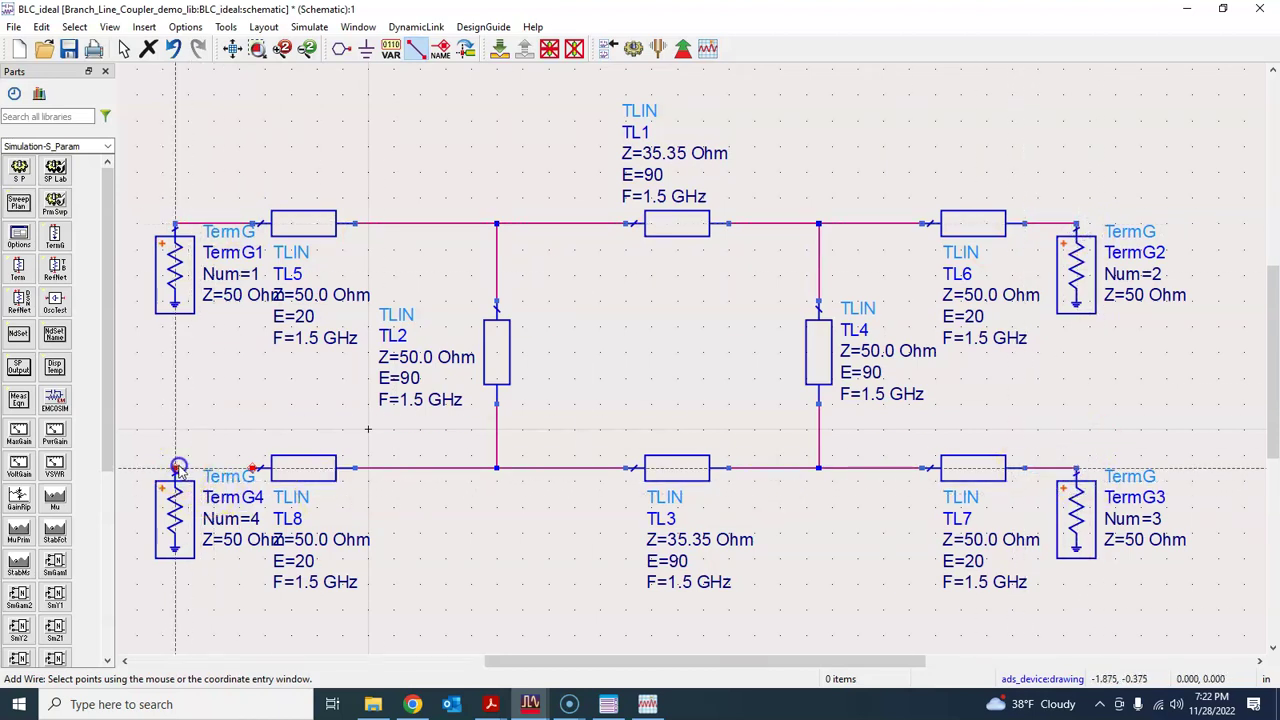
click(255, 469)
key(Escape)
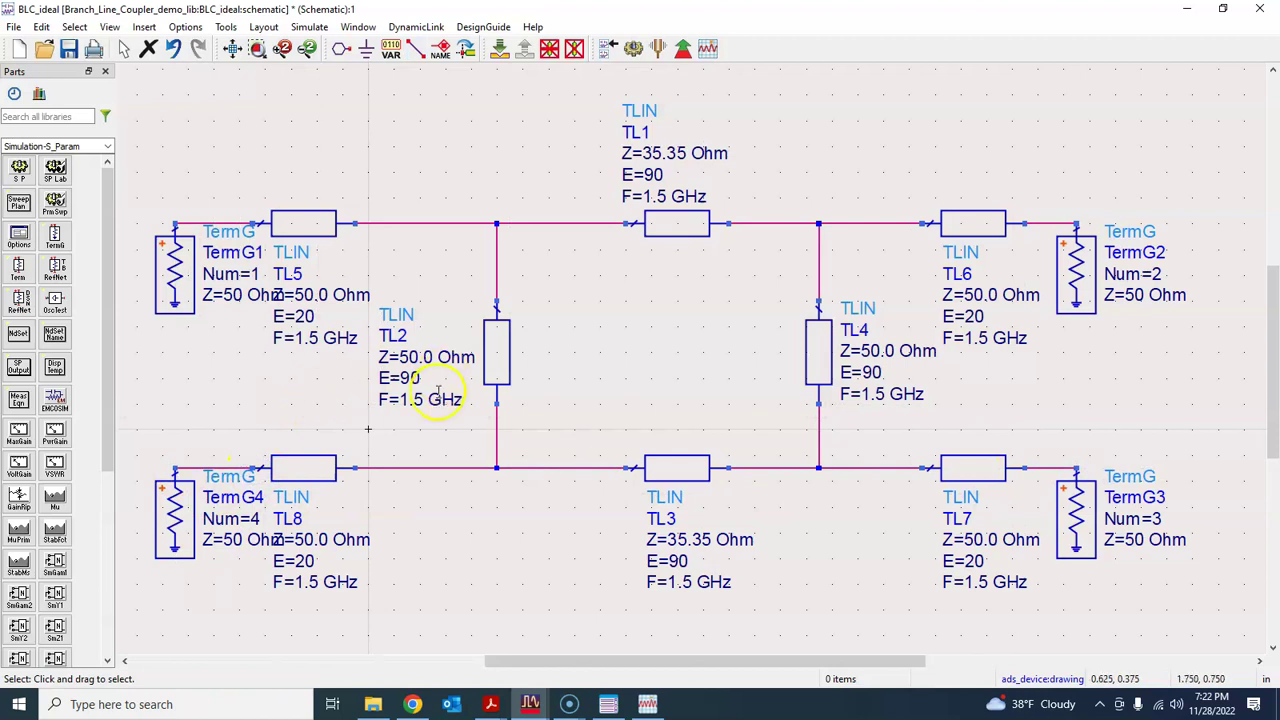
- Nudge TL2 right, shift TermG1 and port 4 left into alignment, and save
drag(498, 350, 507, 357)
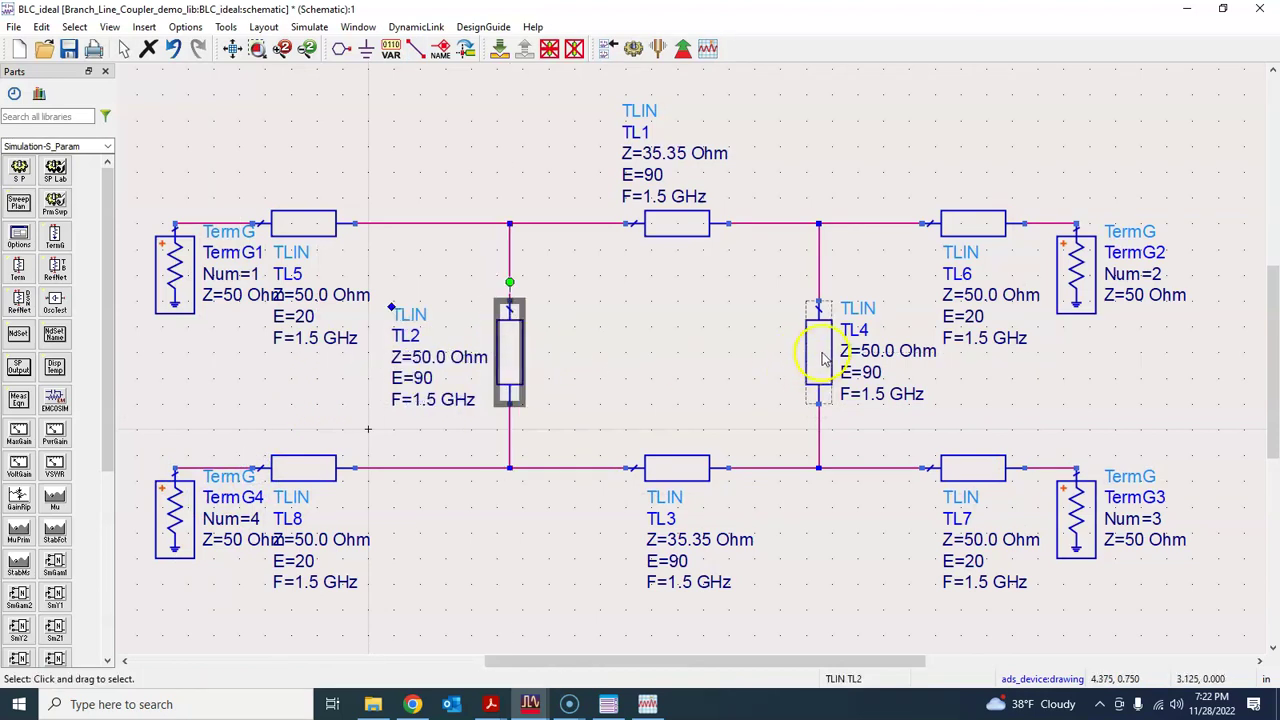
click(232, 48)
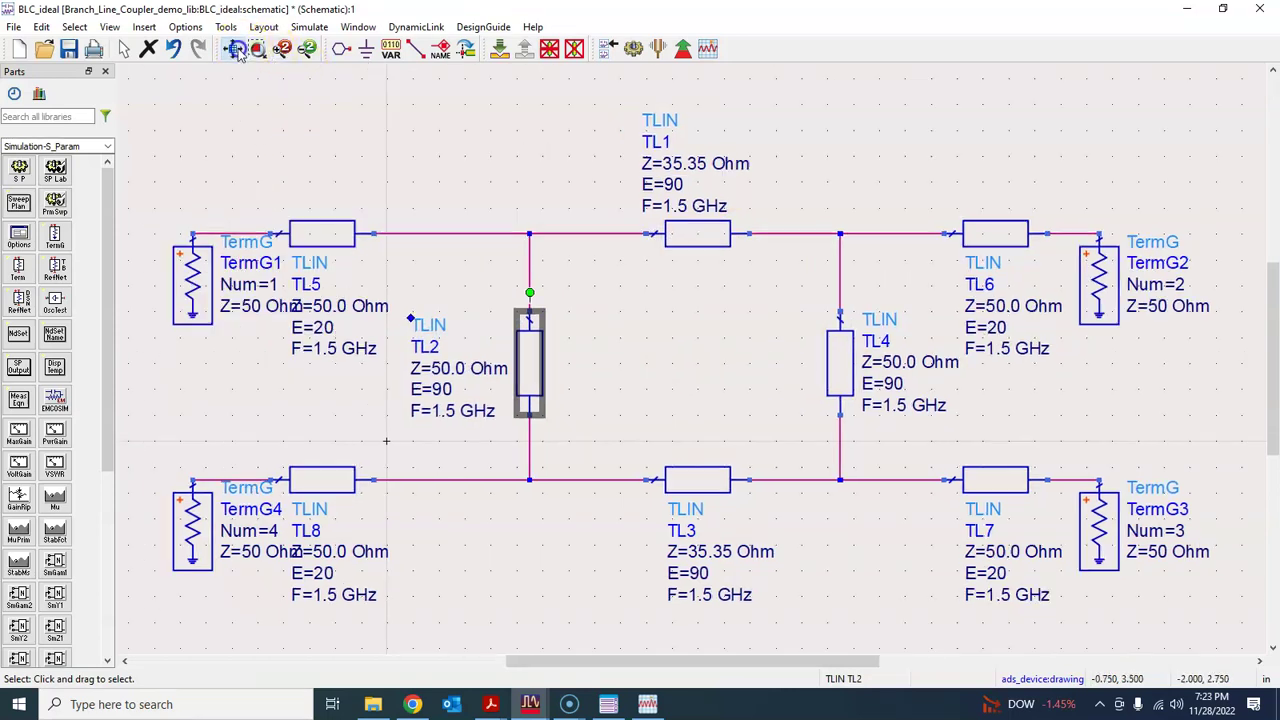
click(700, 366)
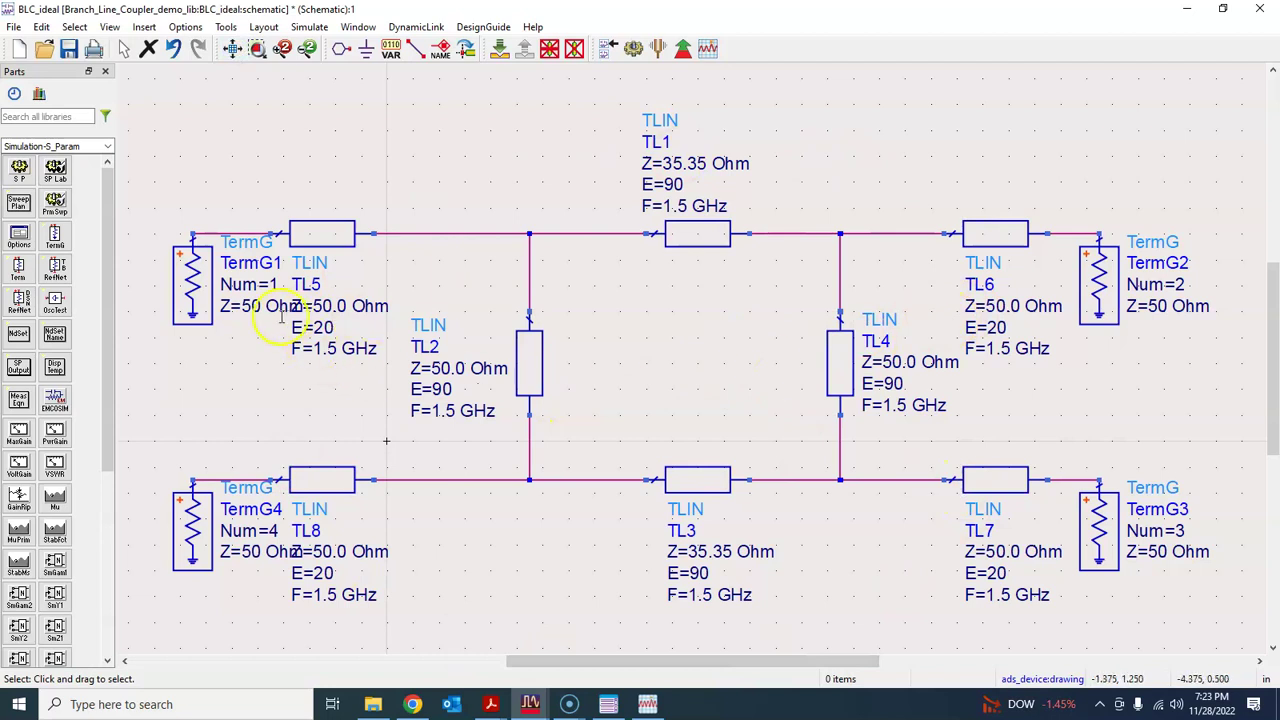
drag(195, 290, 169, 290)
click(237, 390)
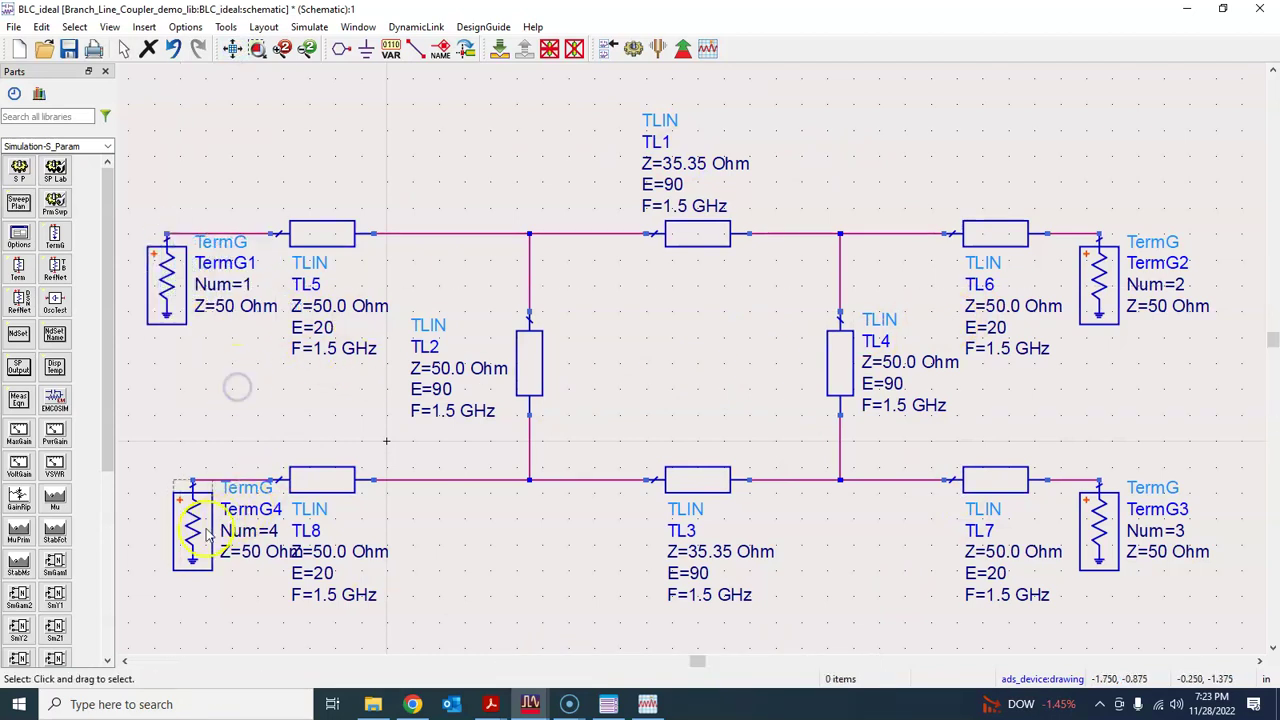
drag(192, 530, 166, 530)
click(491, 565)
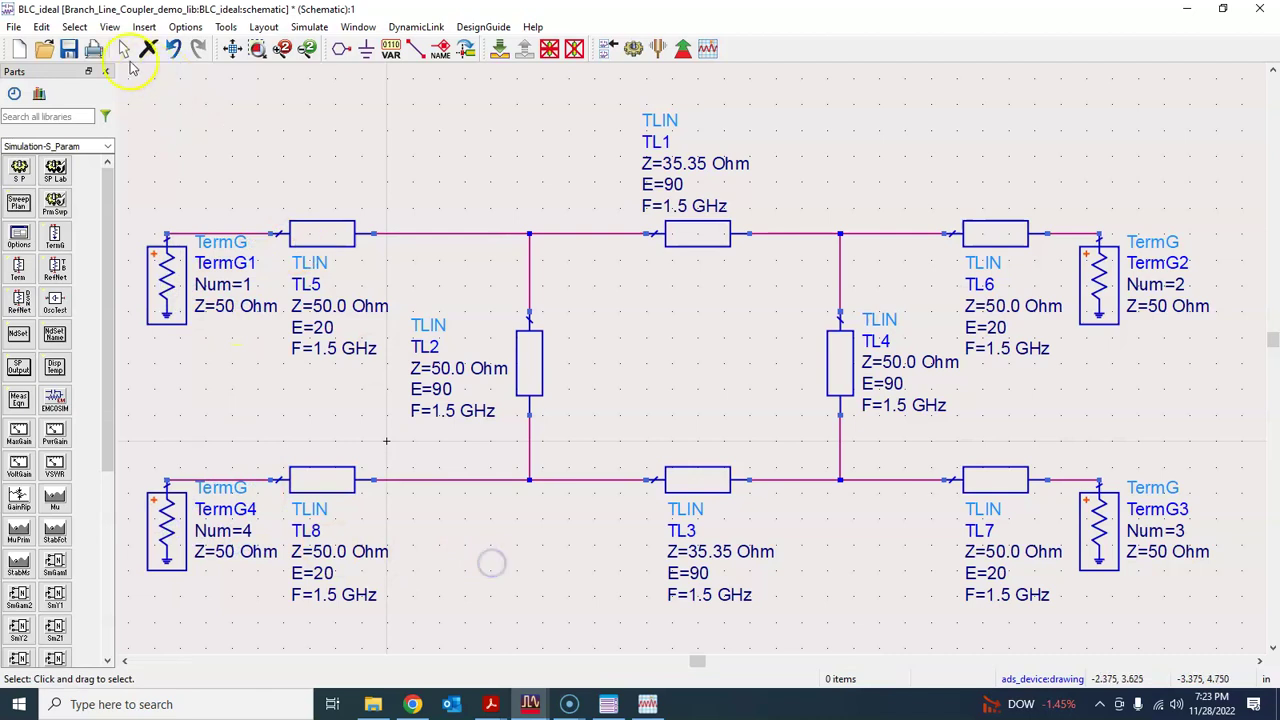
click(68, 48)
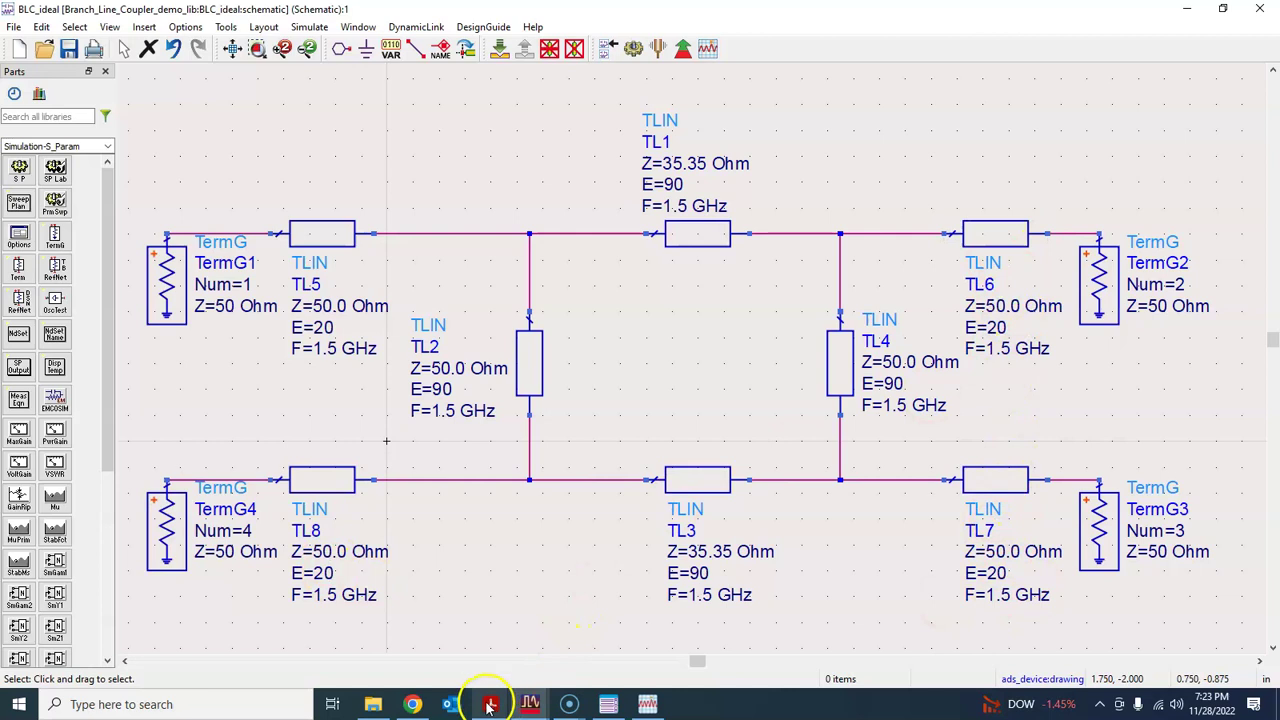
mouse_move(491, 704)
click(567, 600)
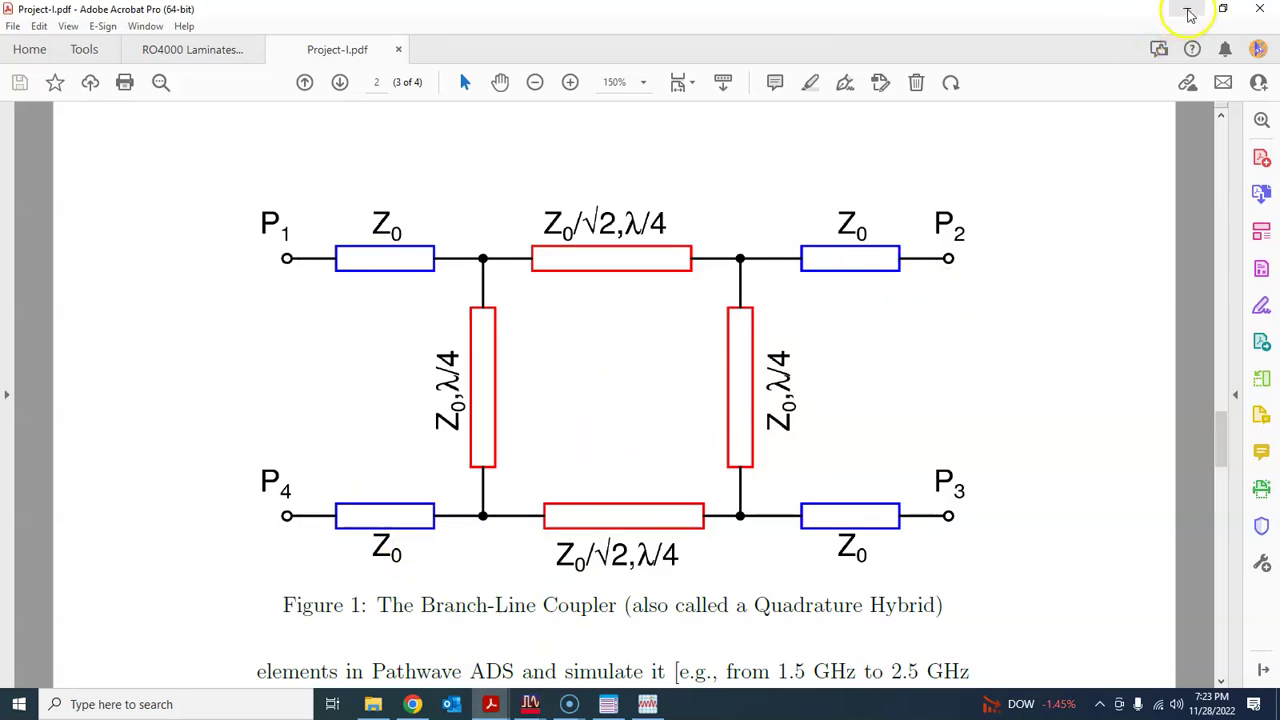
click(1187, 8)
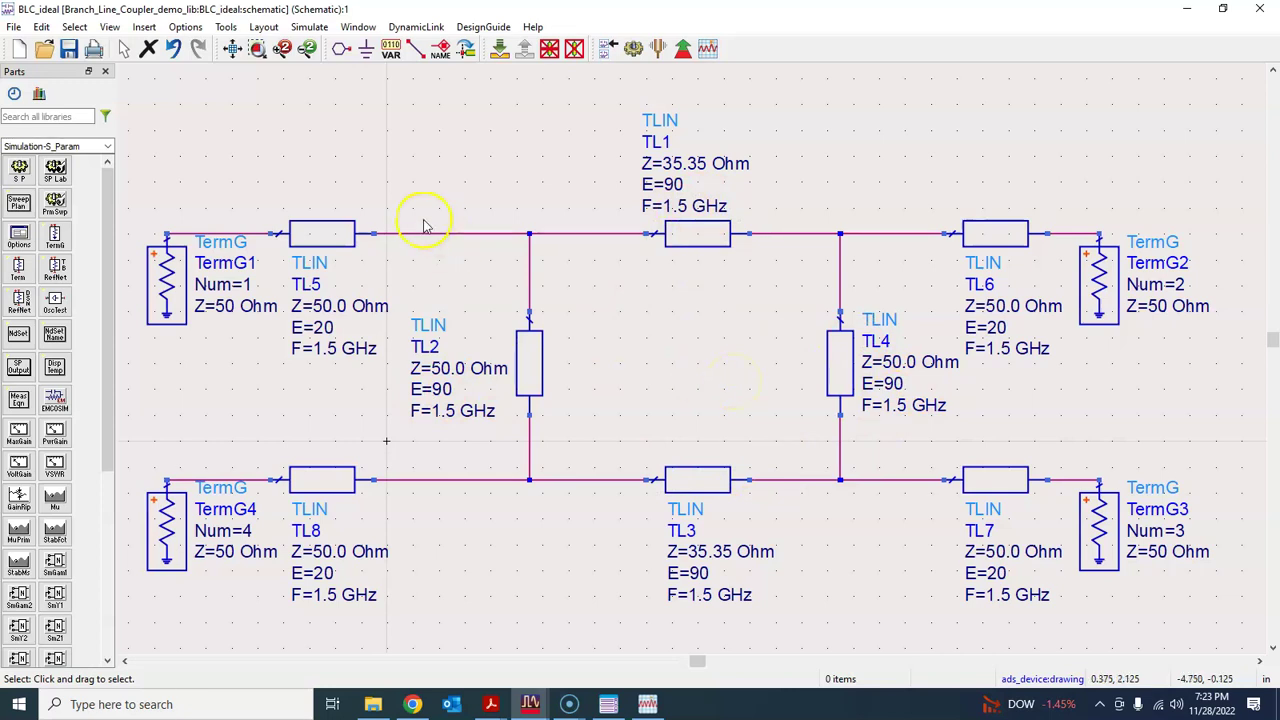
- Place the S-Parameters controller SP1 above the coupler circuit and fit the schematic in view
click(18, 168)
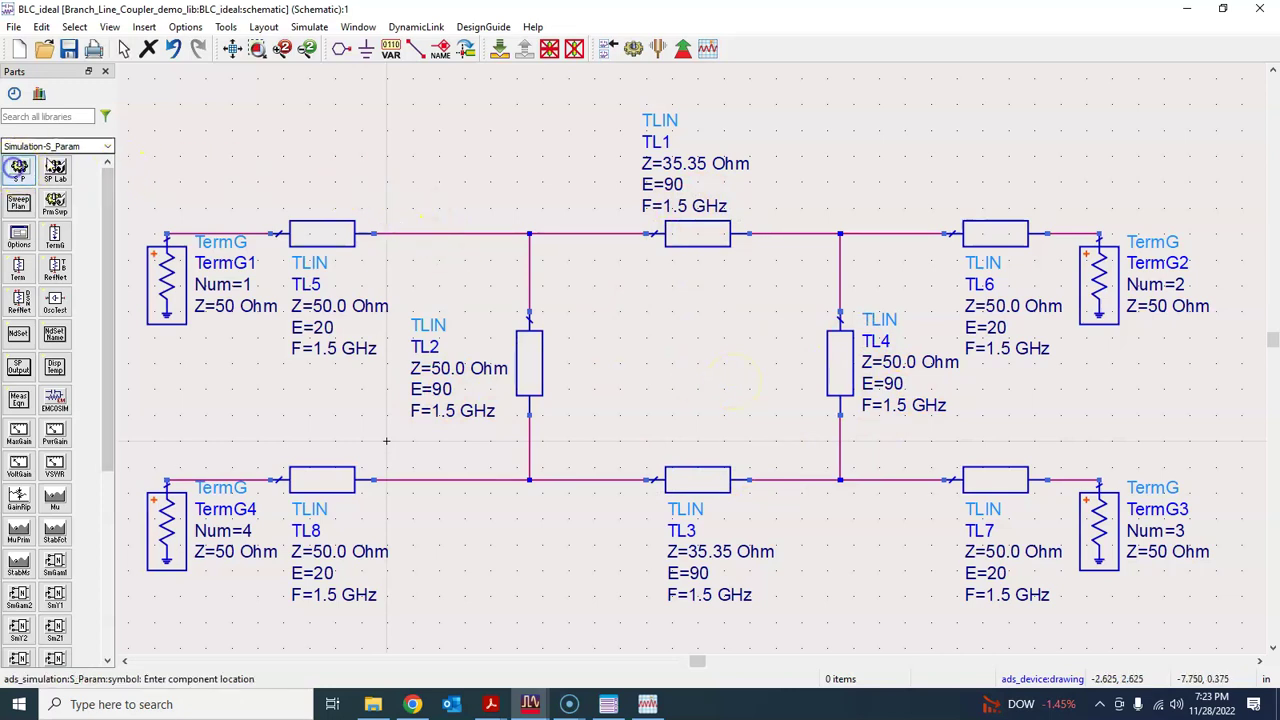
click(158, 80)
key(Escape)
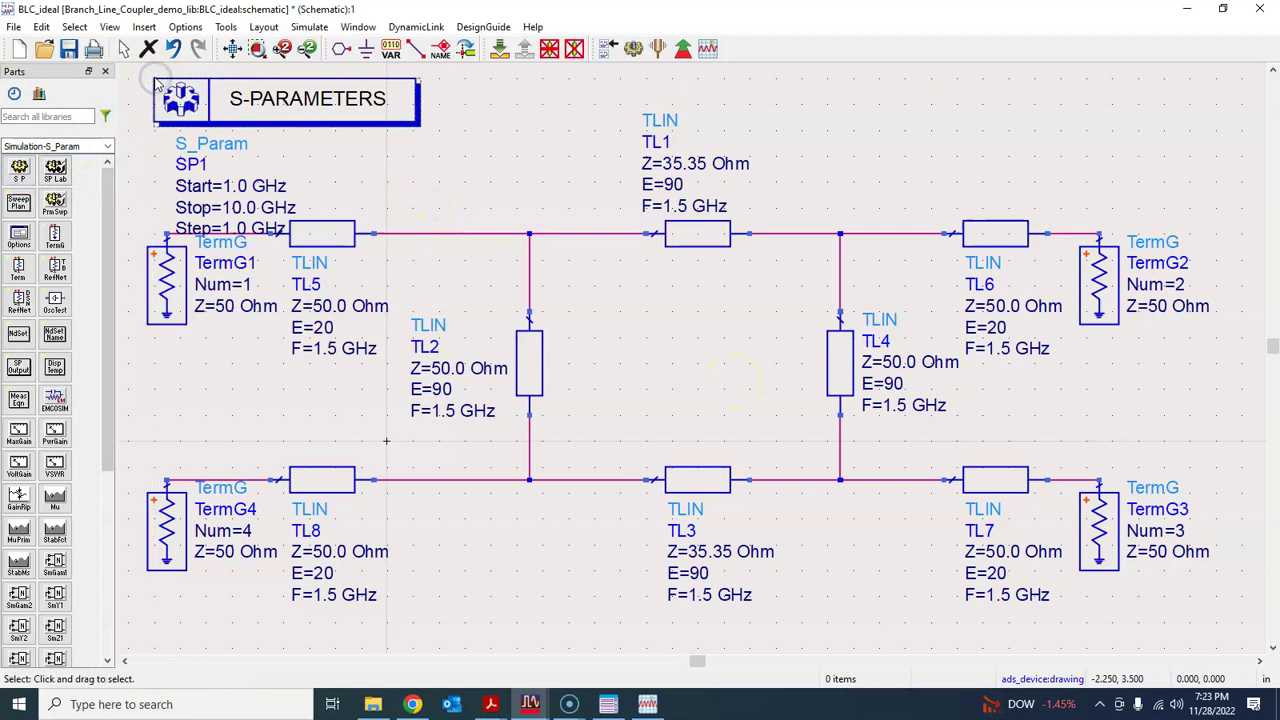
scroll(390, 148, down, 1)
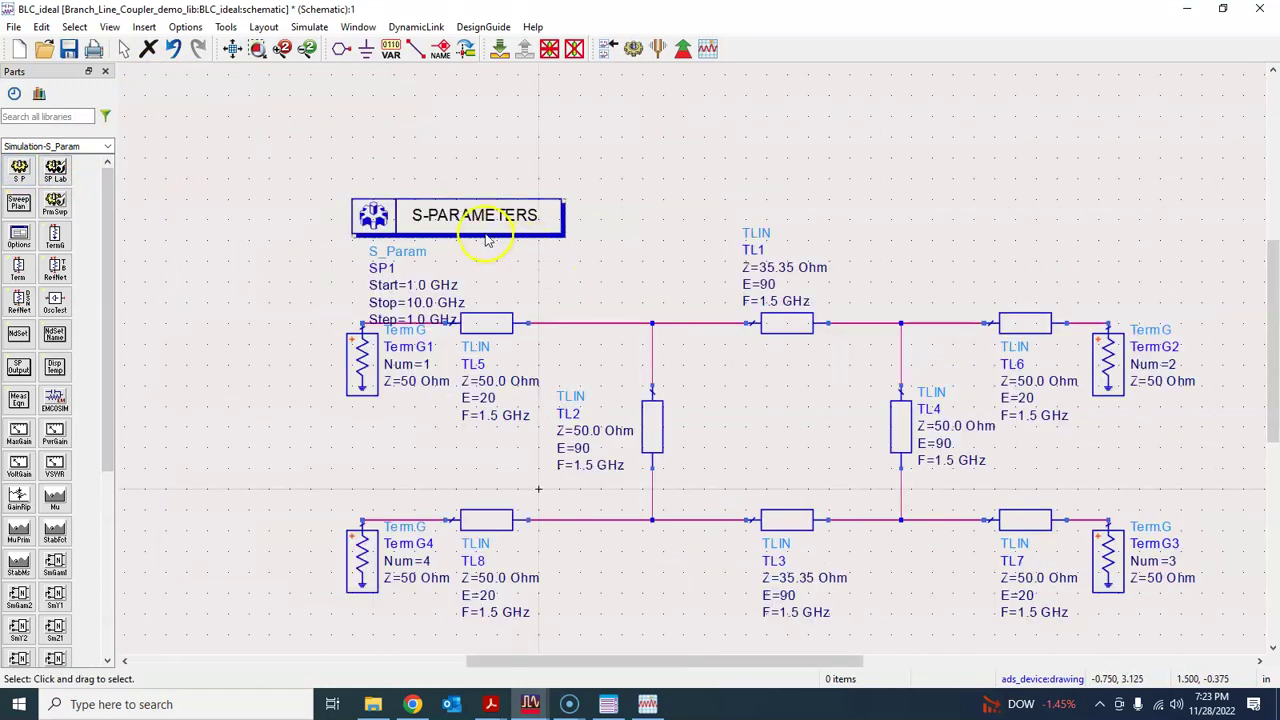
drag(478, 222, 474, 190)
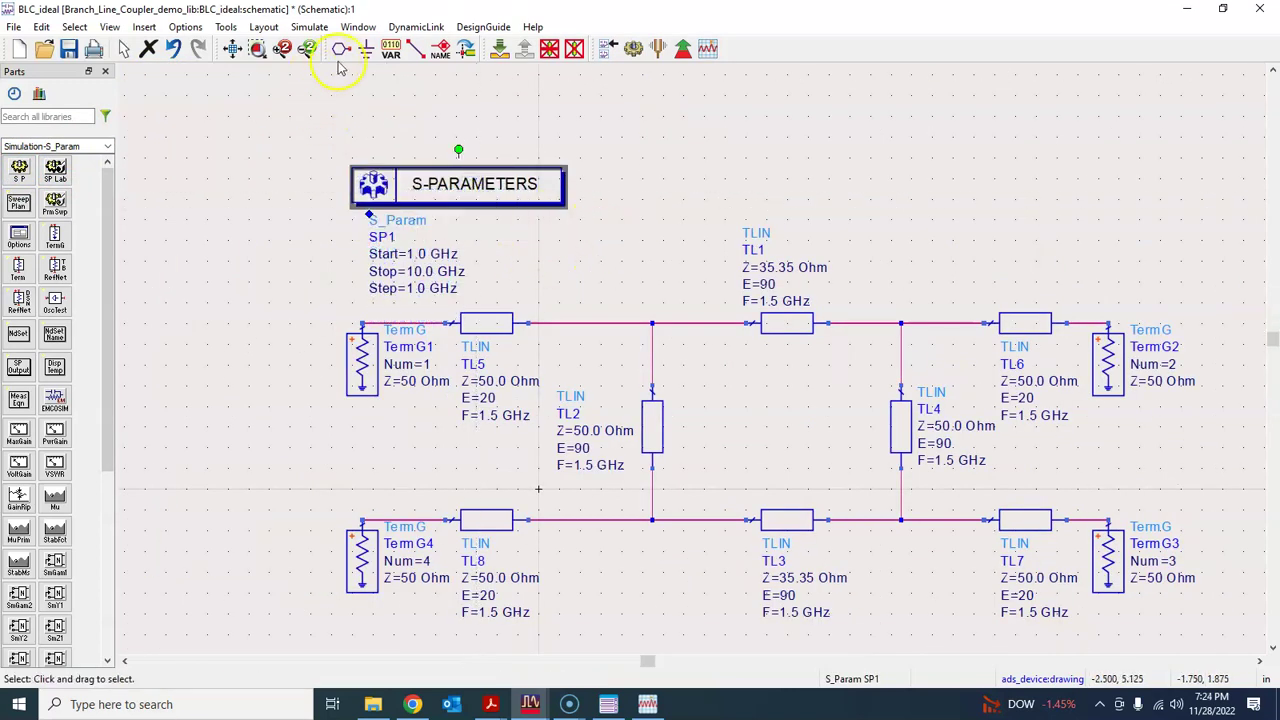
click(233, 48)
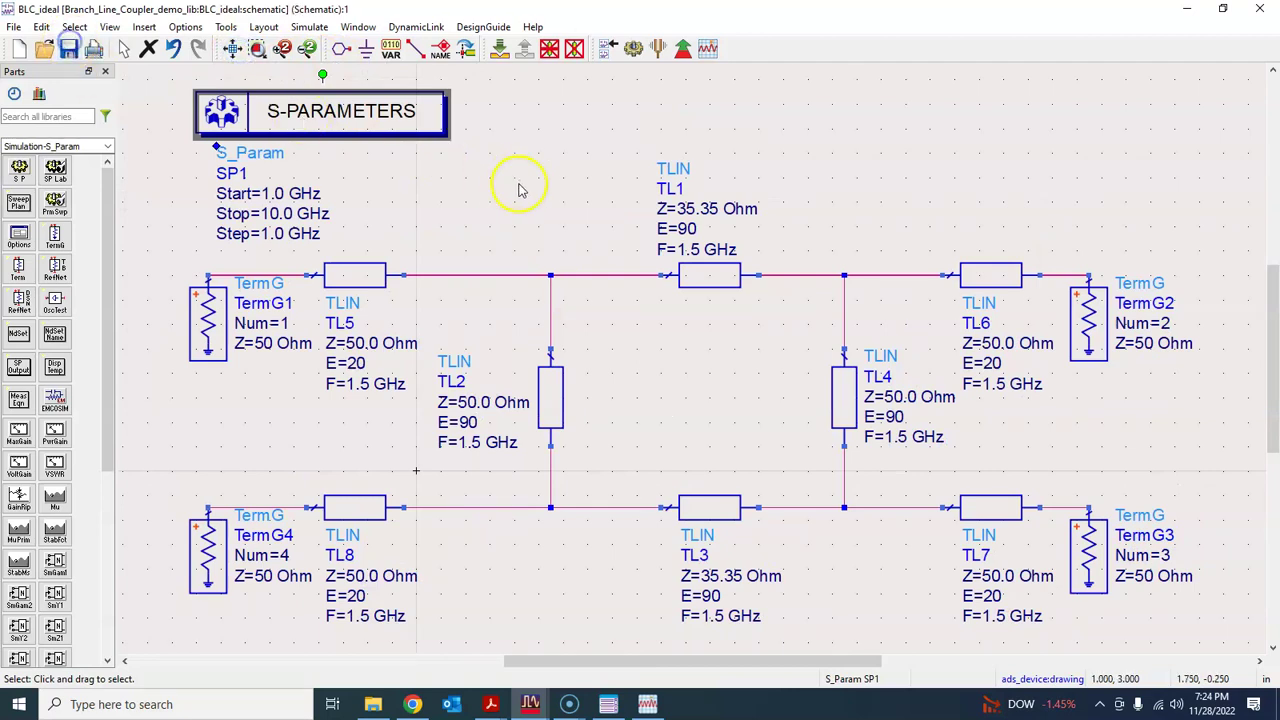
- In SP1's settings, set Stop to 2 GHz and Step-size to 5 MHz, then confirm
double_click(326, 116)
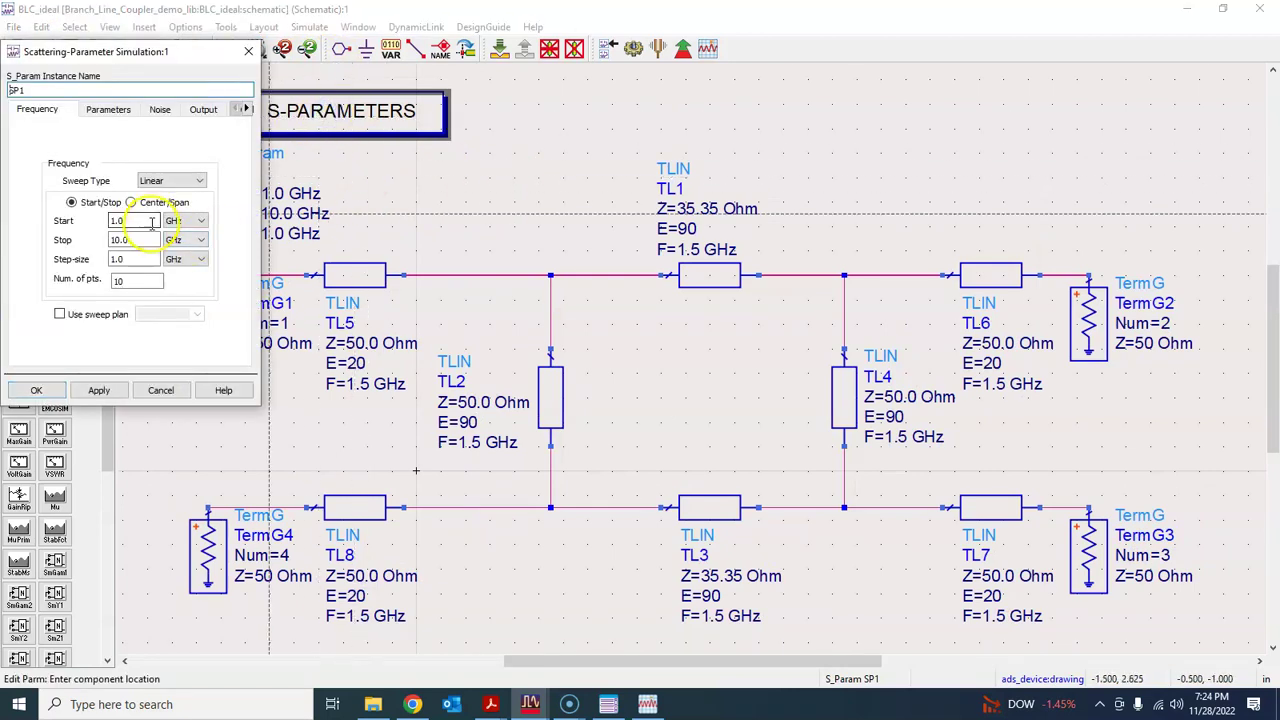
drag(134, 240, 82, 236)
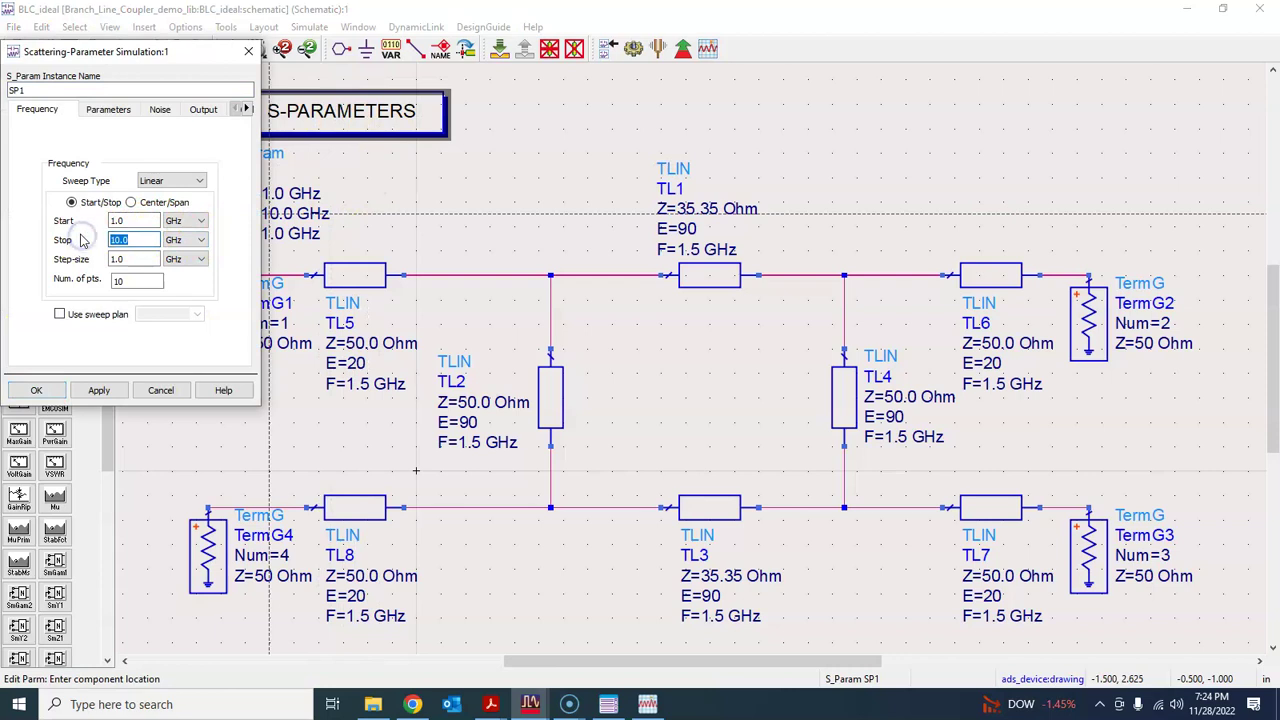
click(133, 259)
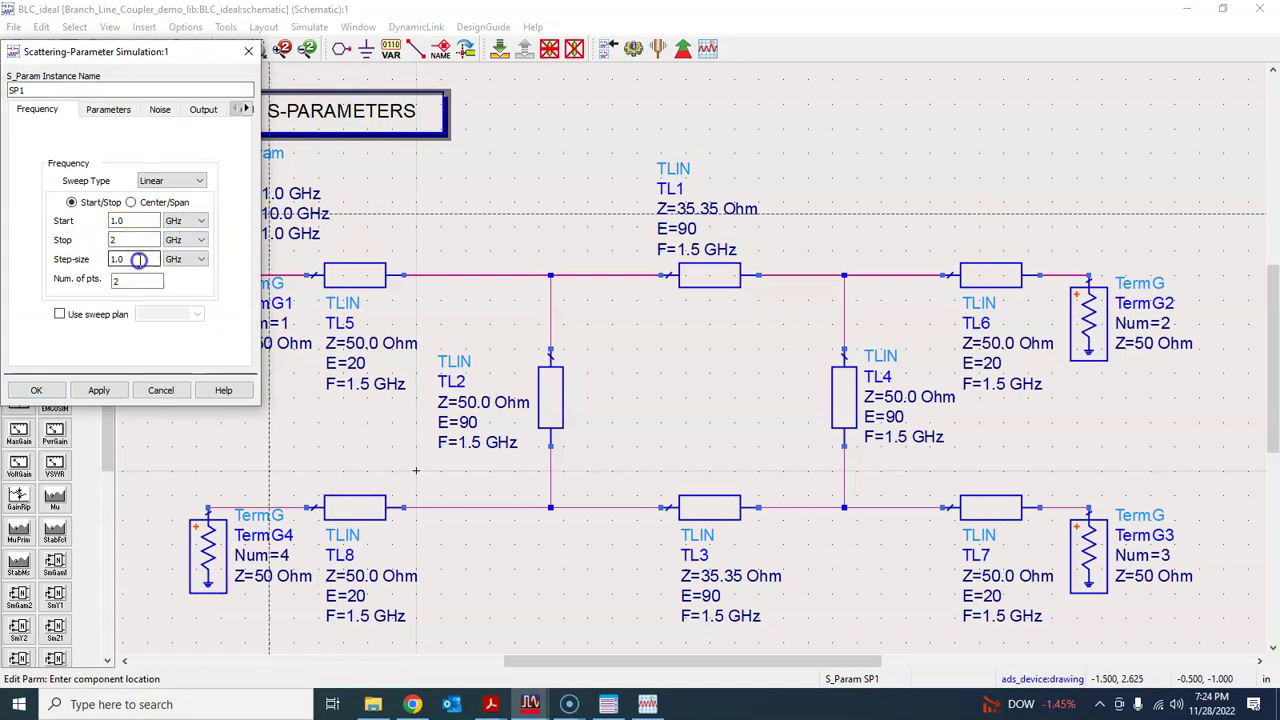
click(170, 262)
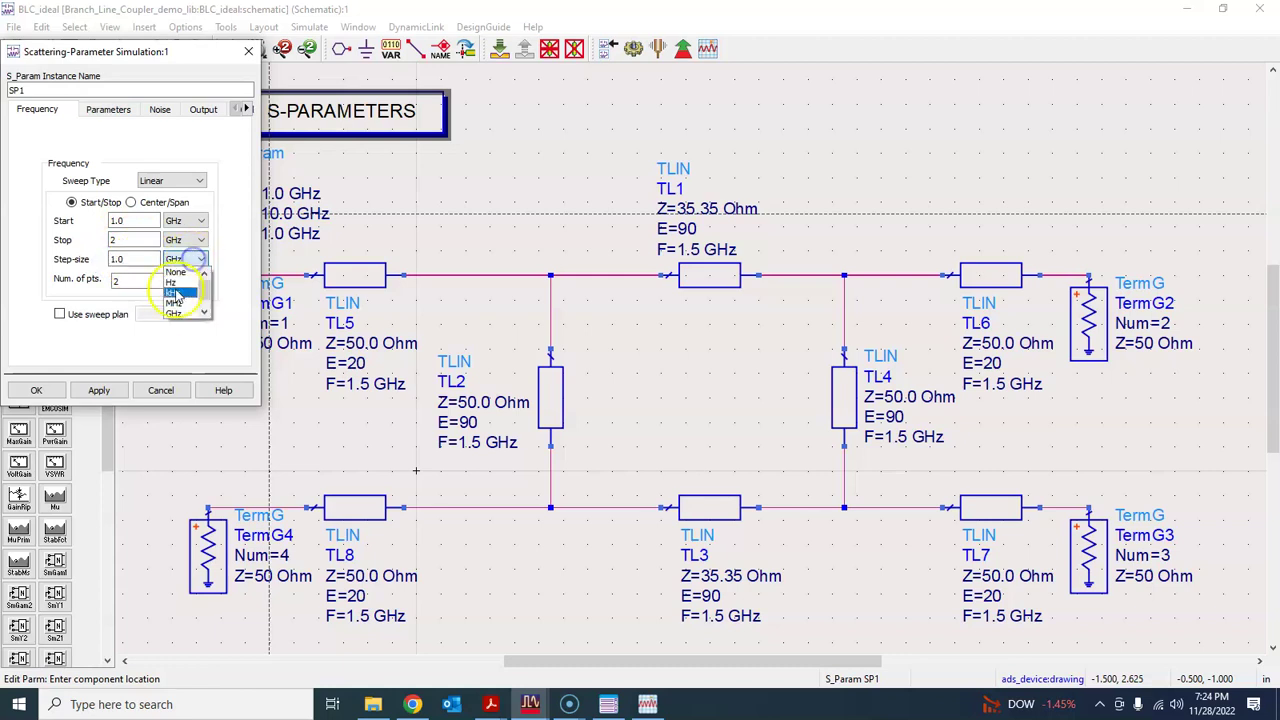
click(172, 300)
click(133, 259)
drag(133, 259, 84, 259)
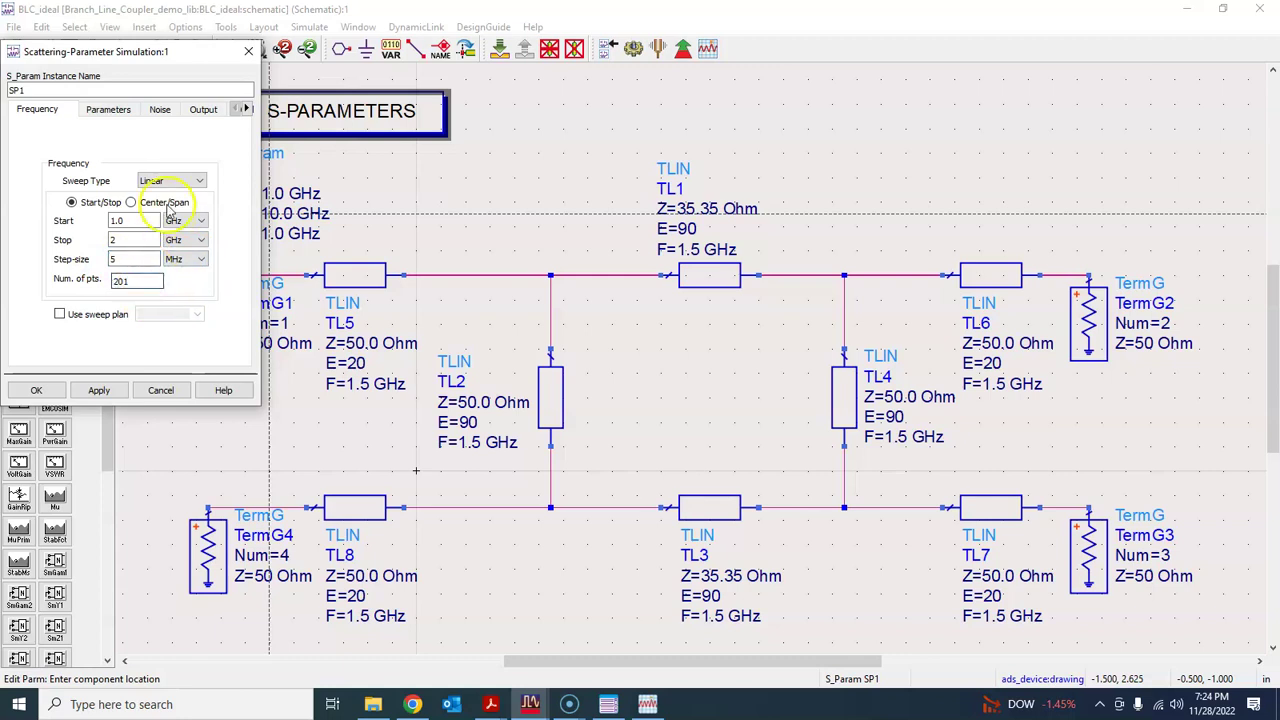
click(57, 390)
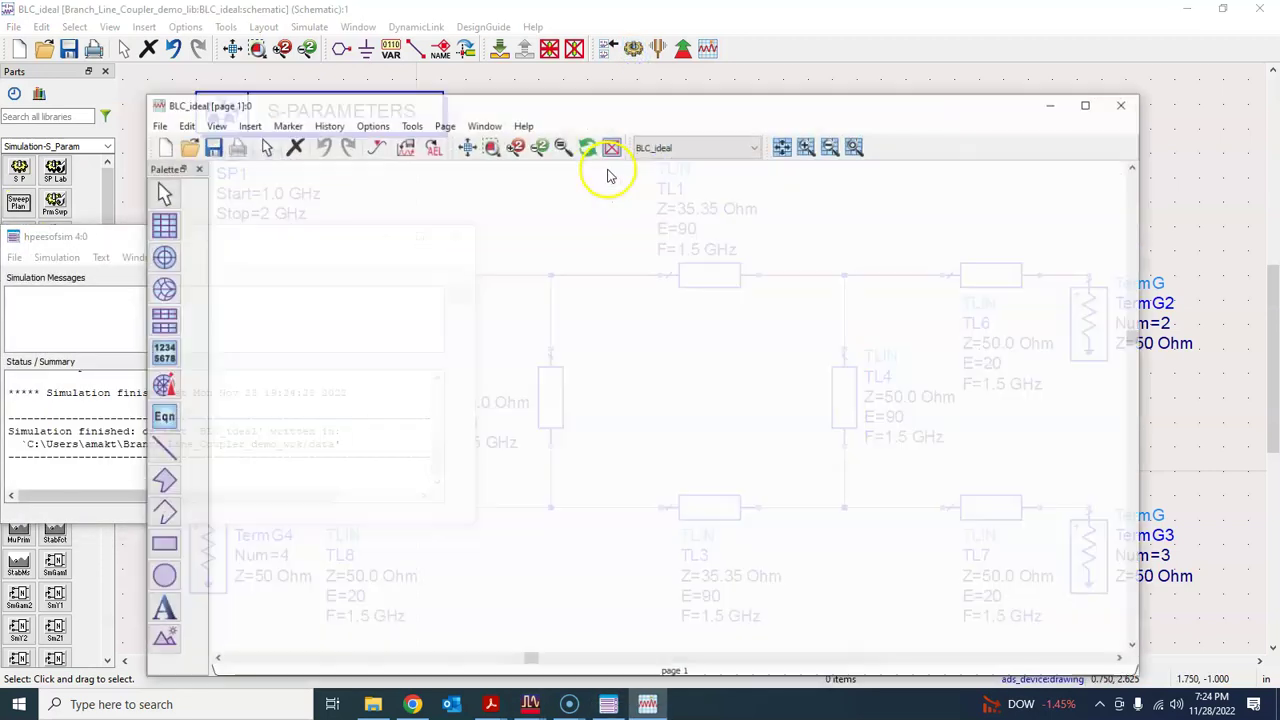
- Place a rectangular plot on the data display page
click(147, 207)
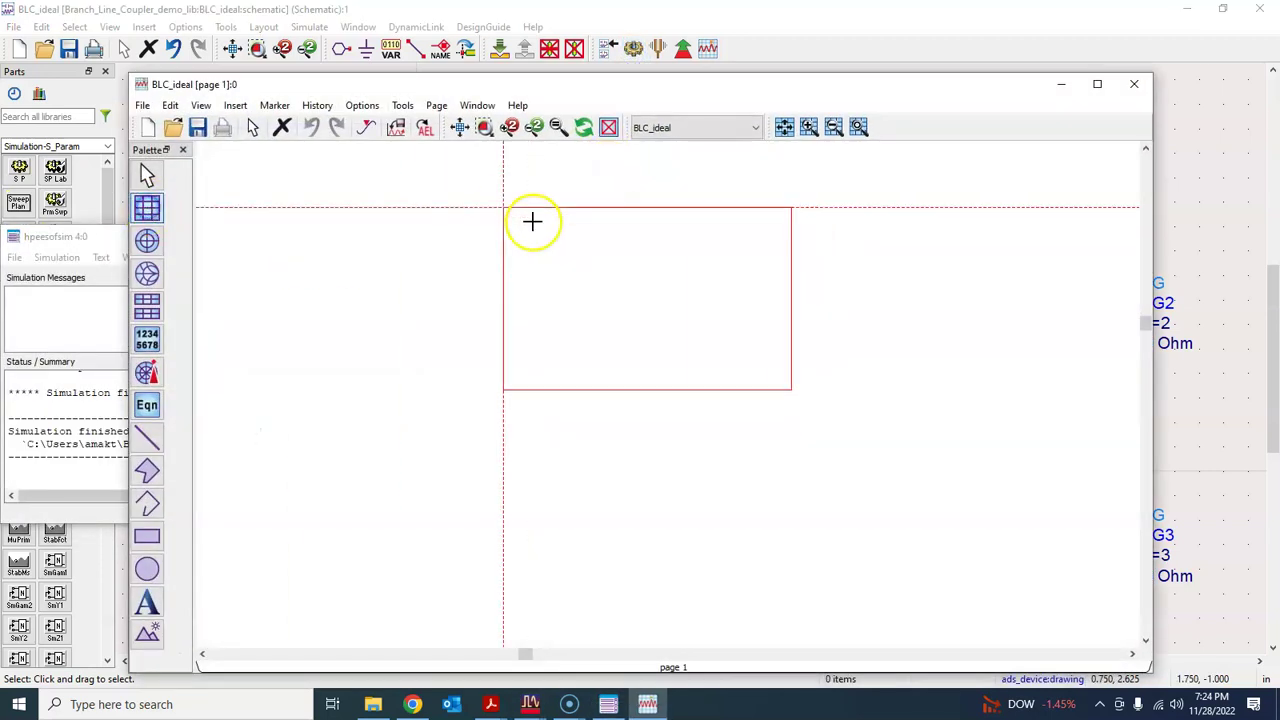
click(288, 200)
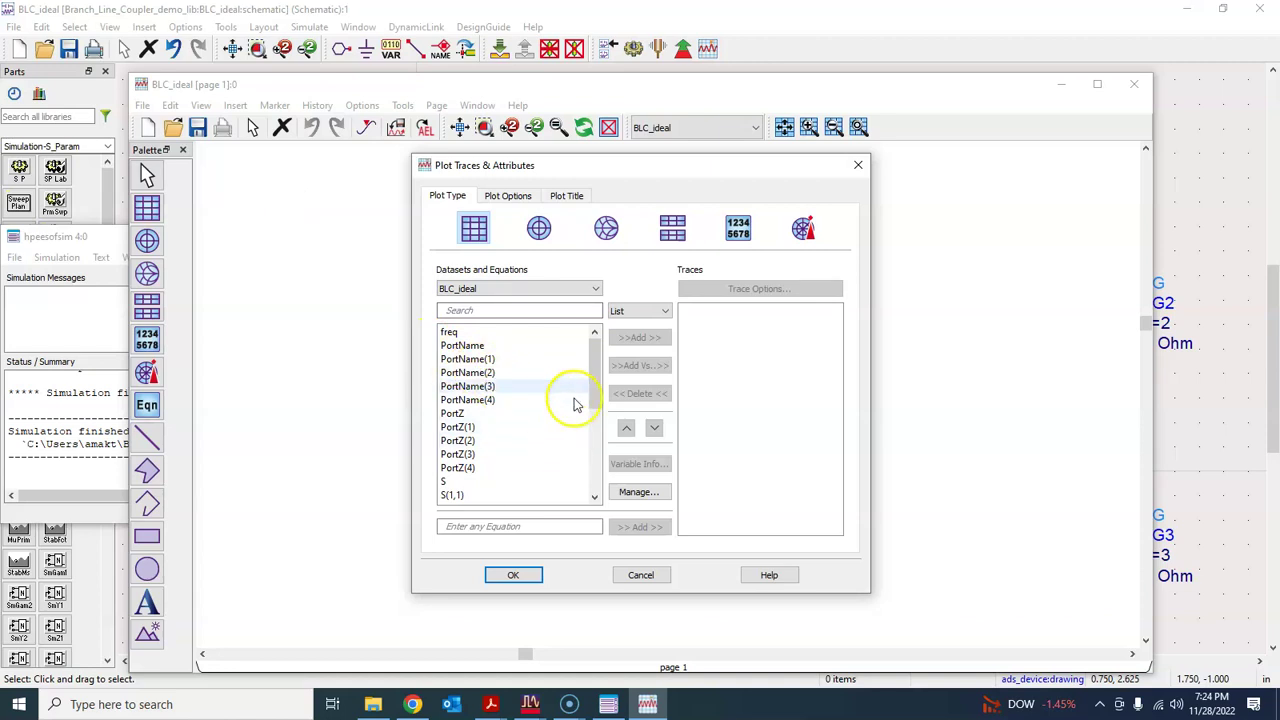
drag(594, 366, 594, 428)
- Add S(1,1) and S(4,1) to the plot as dB traces
click(476, 345)
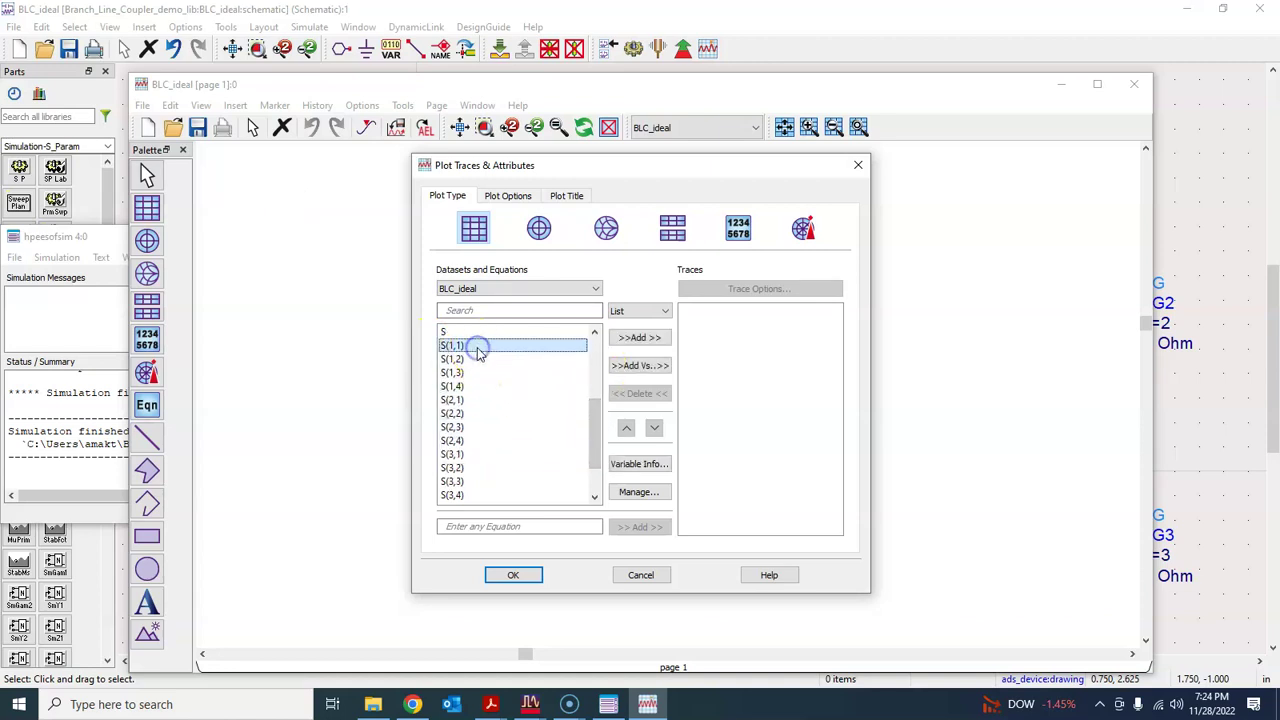
ctrl+click(496, 388)
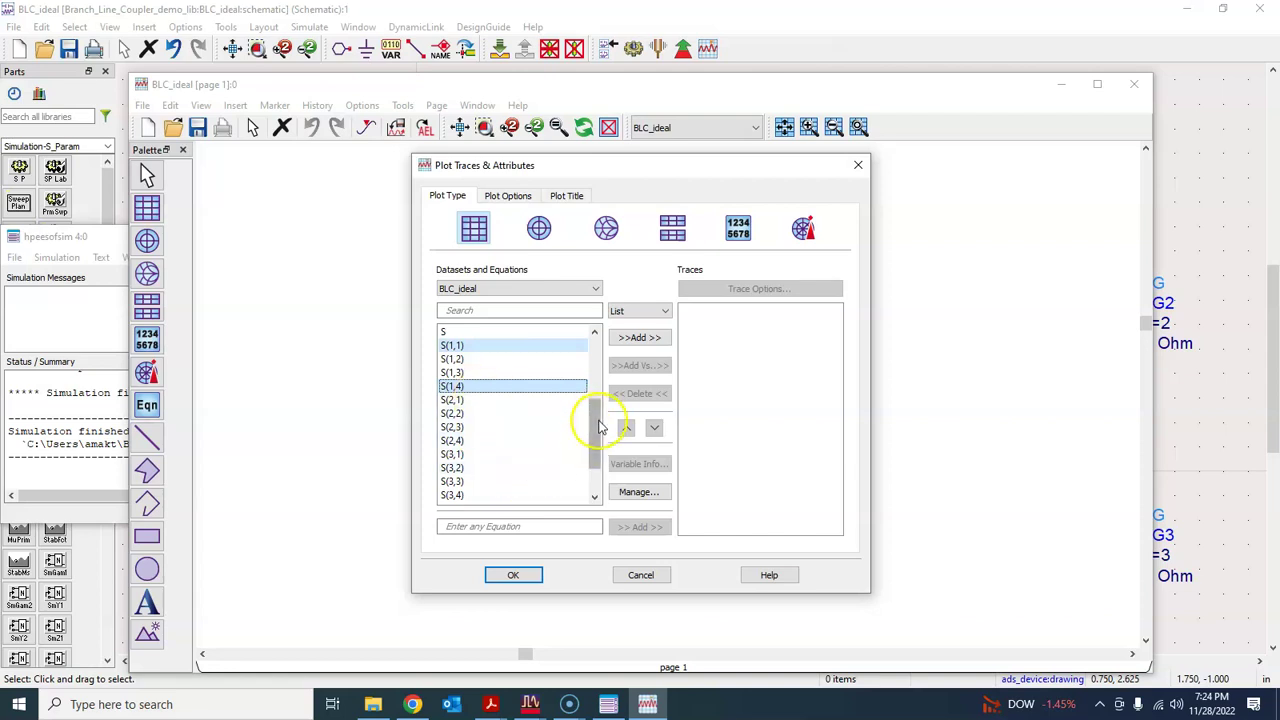
mouse_move(597, 422)
mouse_down()
mouse_move(592, 412)
mouse_move(594, 436)
mouse_up()
click(486, 360)
click(494, 481)
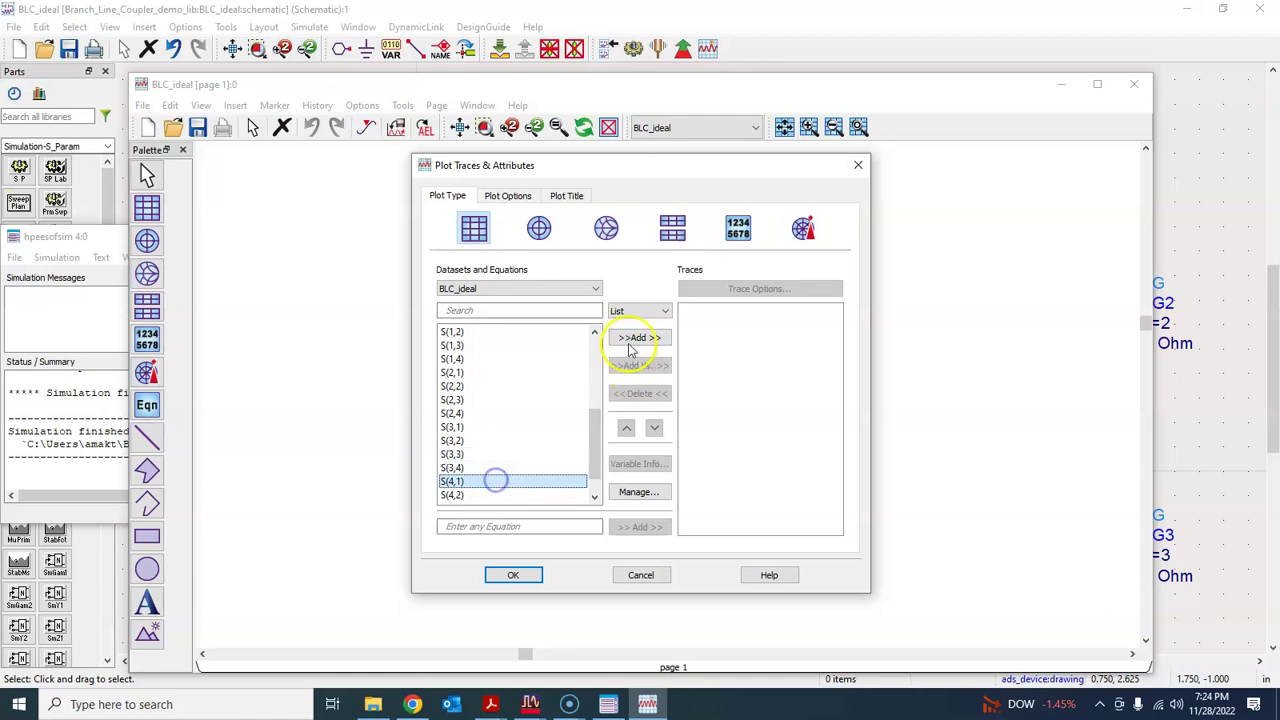
click(645, 339)
click(606, 480)
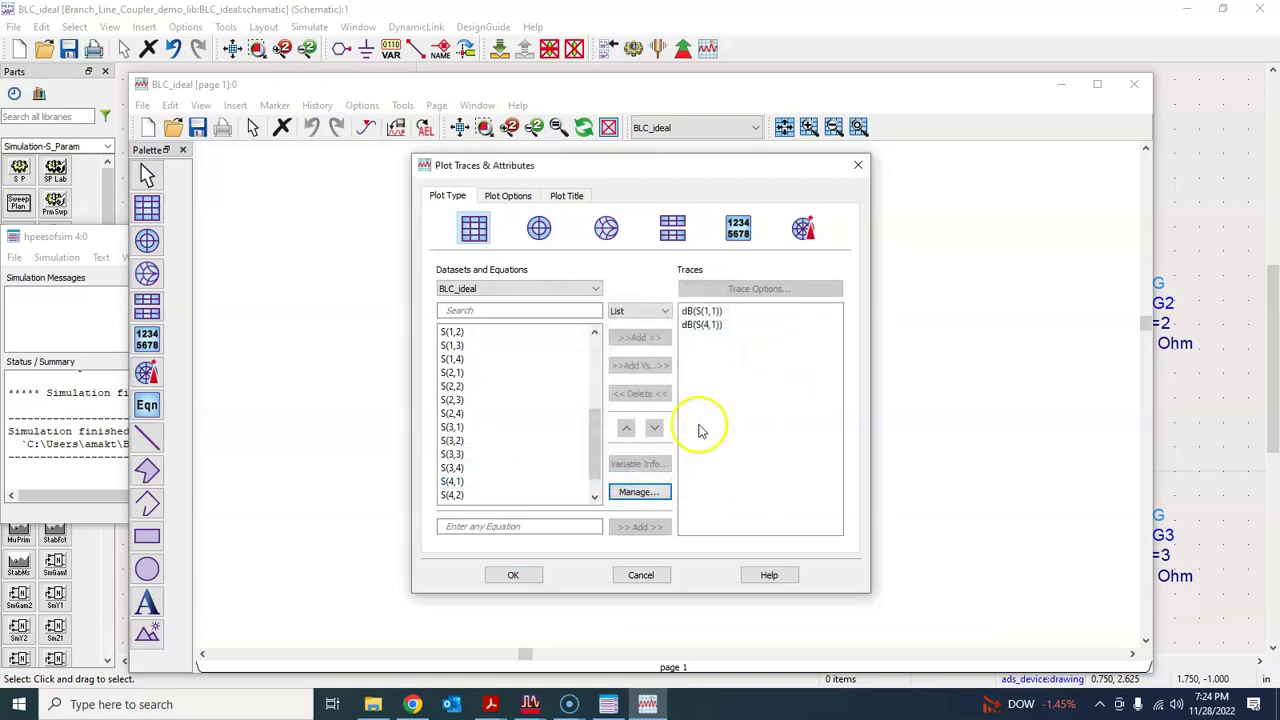
click(512, 585)
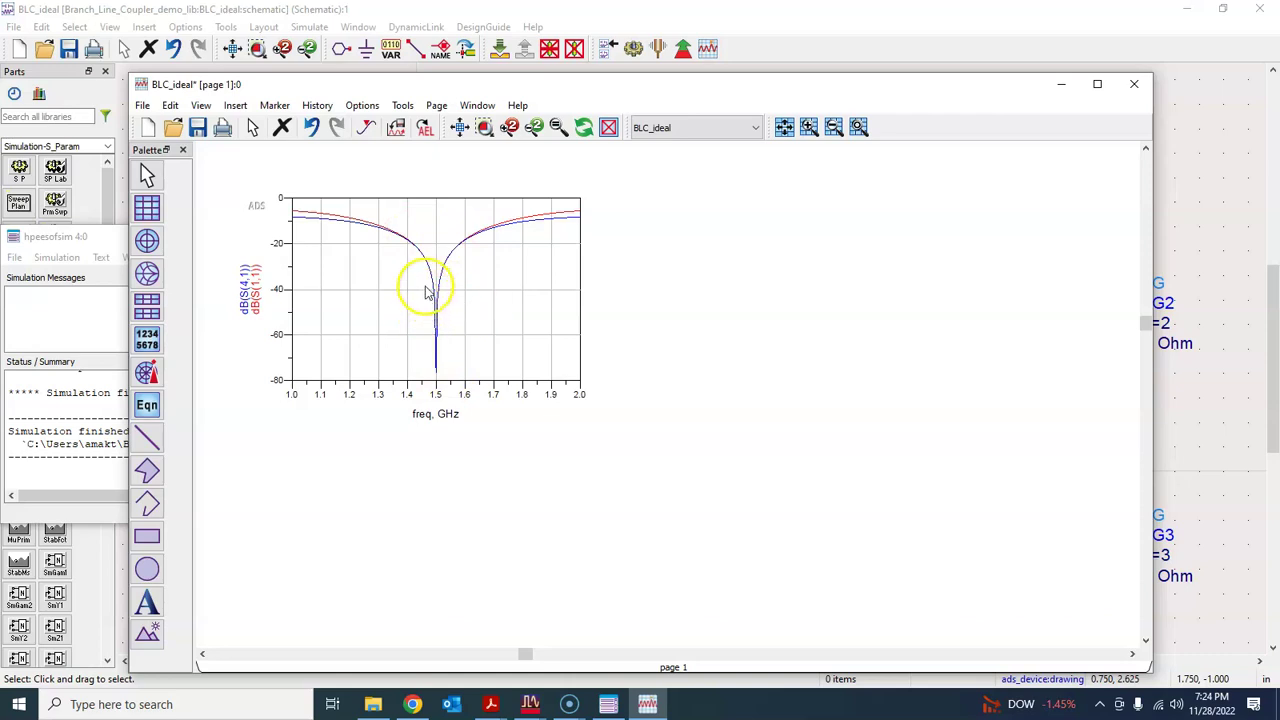
- Place a second rectangular plot beside the first with dB(S(2,1)) and dB(S(3,1)) traces
click(147, 207)
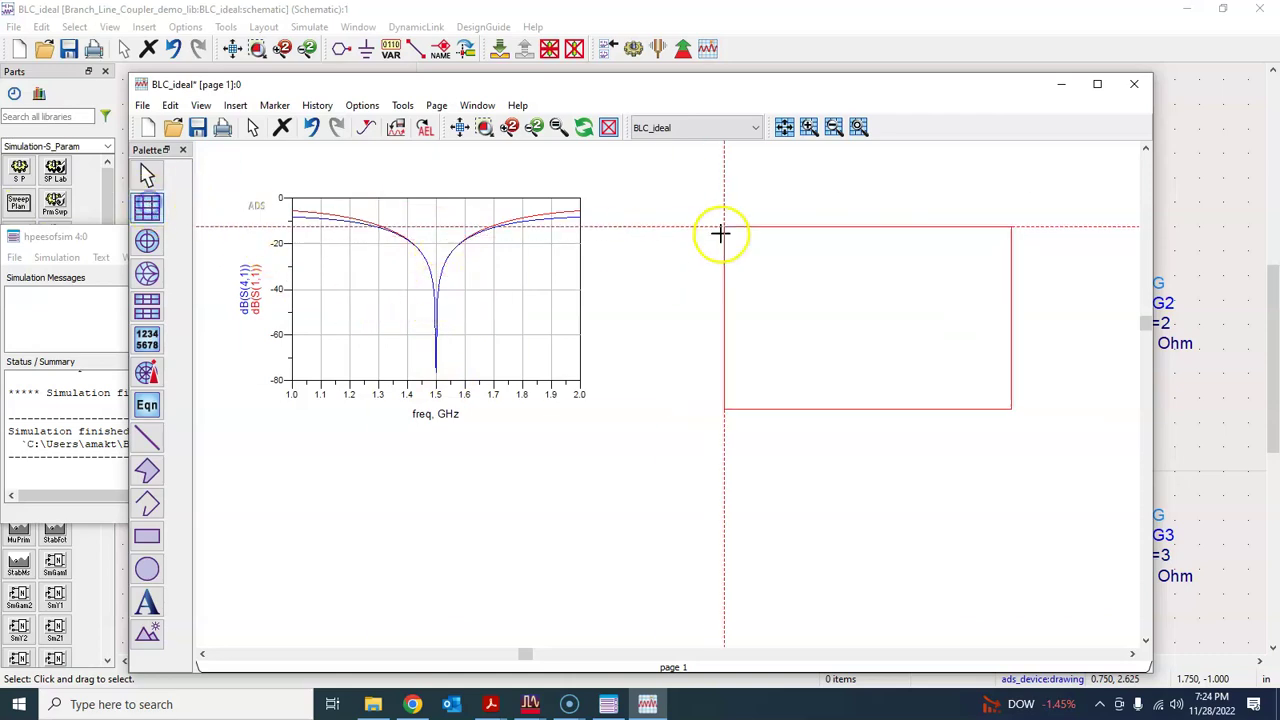
click(715, 198)
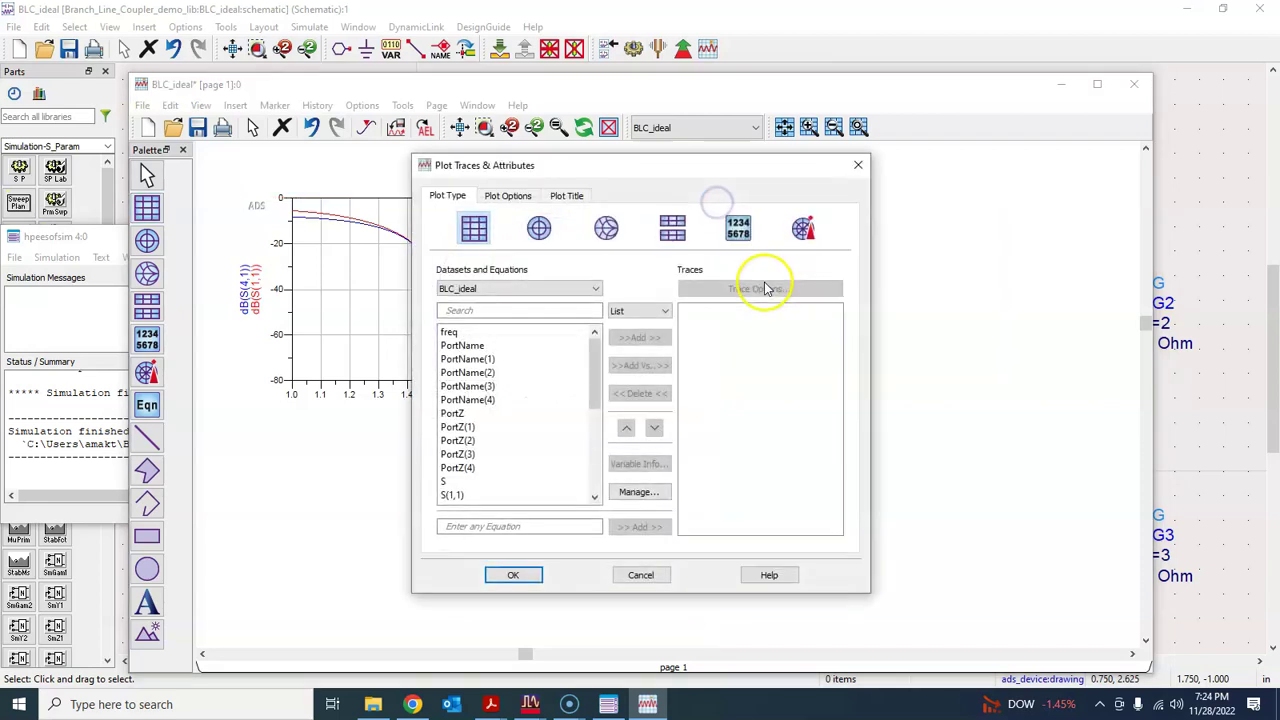
drag(597, 381, 596, 405)
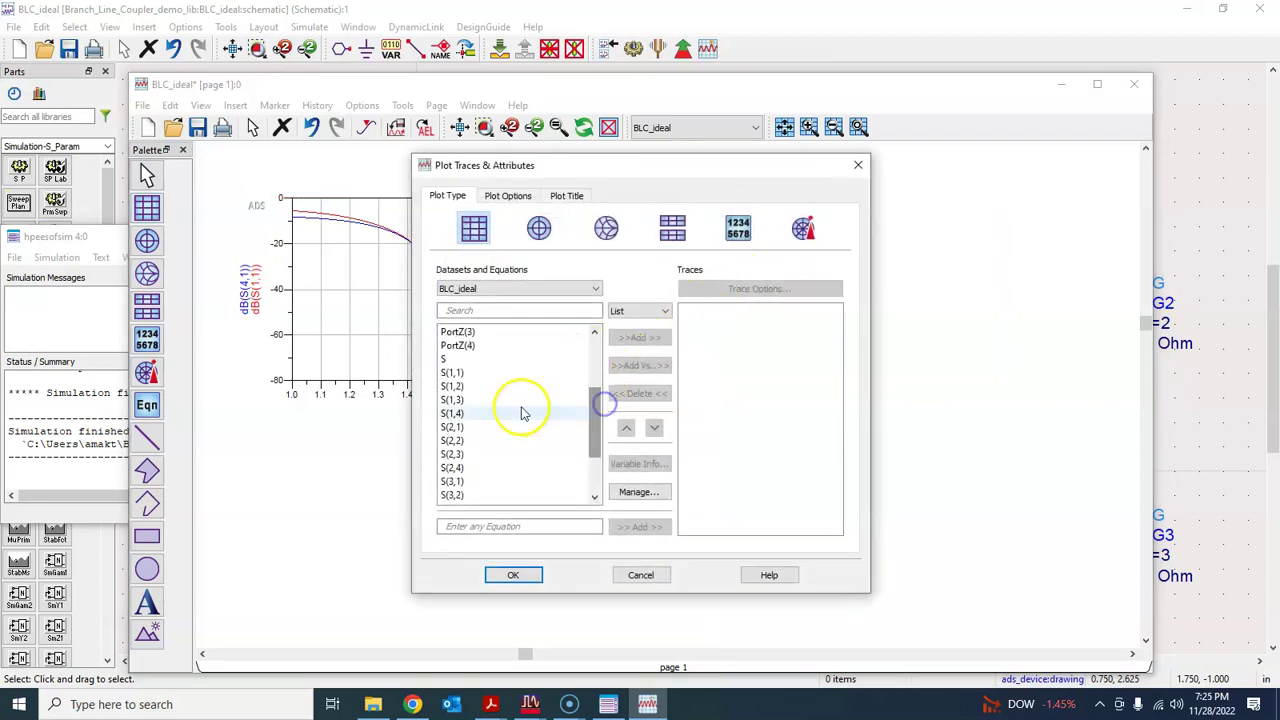
click(494, 428)
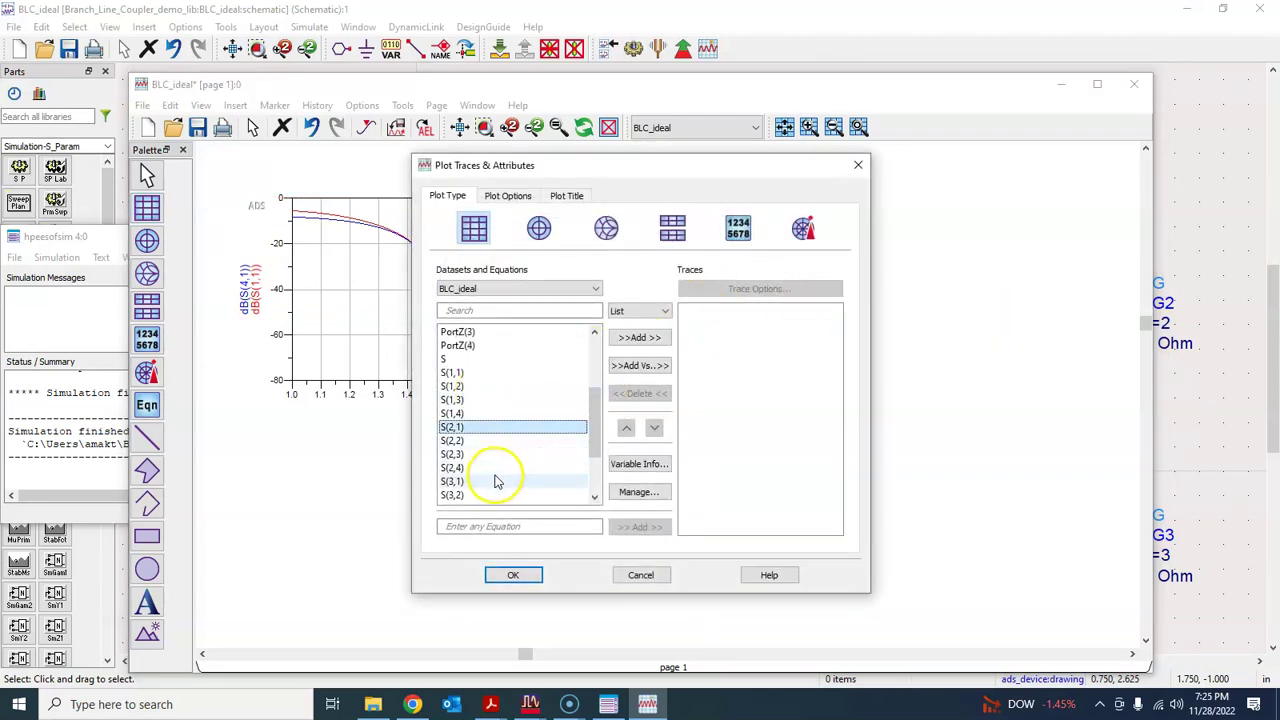
ctrl+click(496, 482)
click(640, 338)
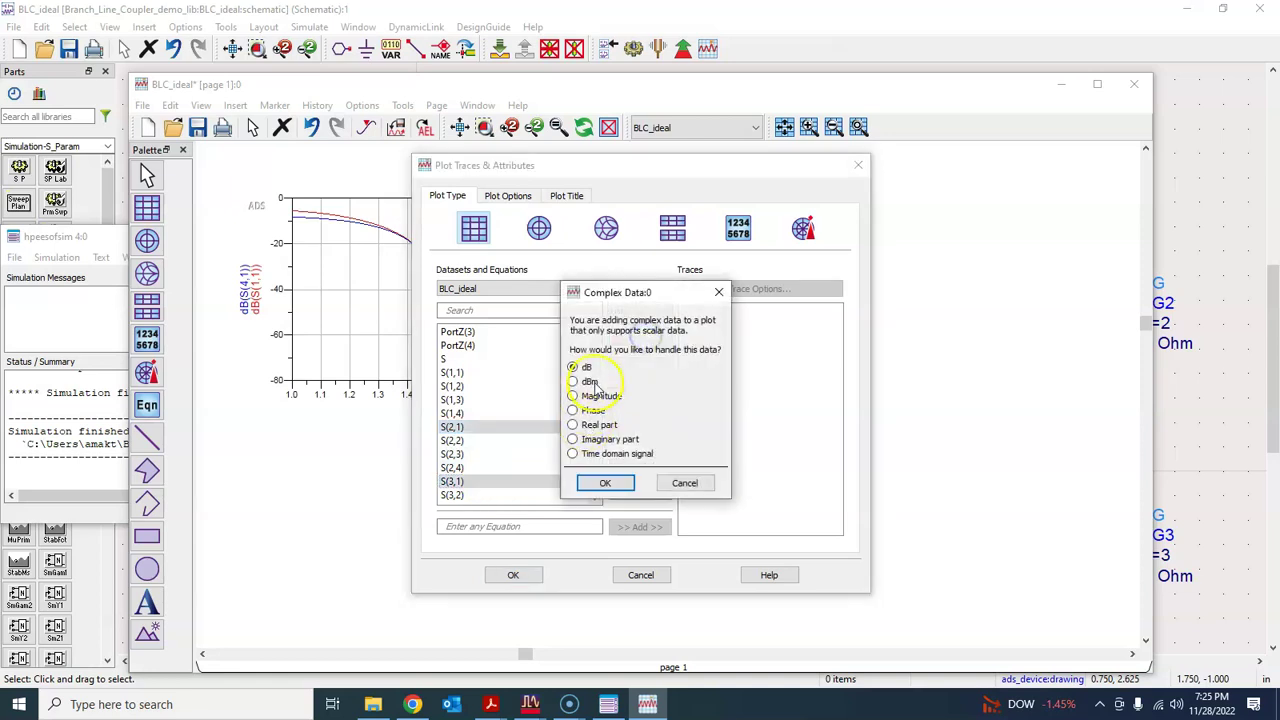
click(605, 483)
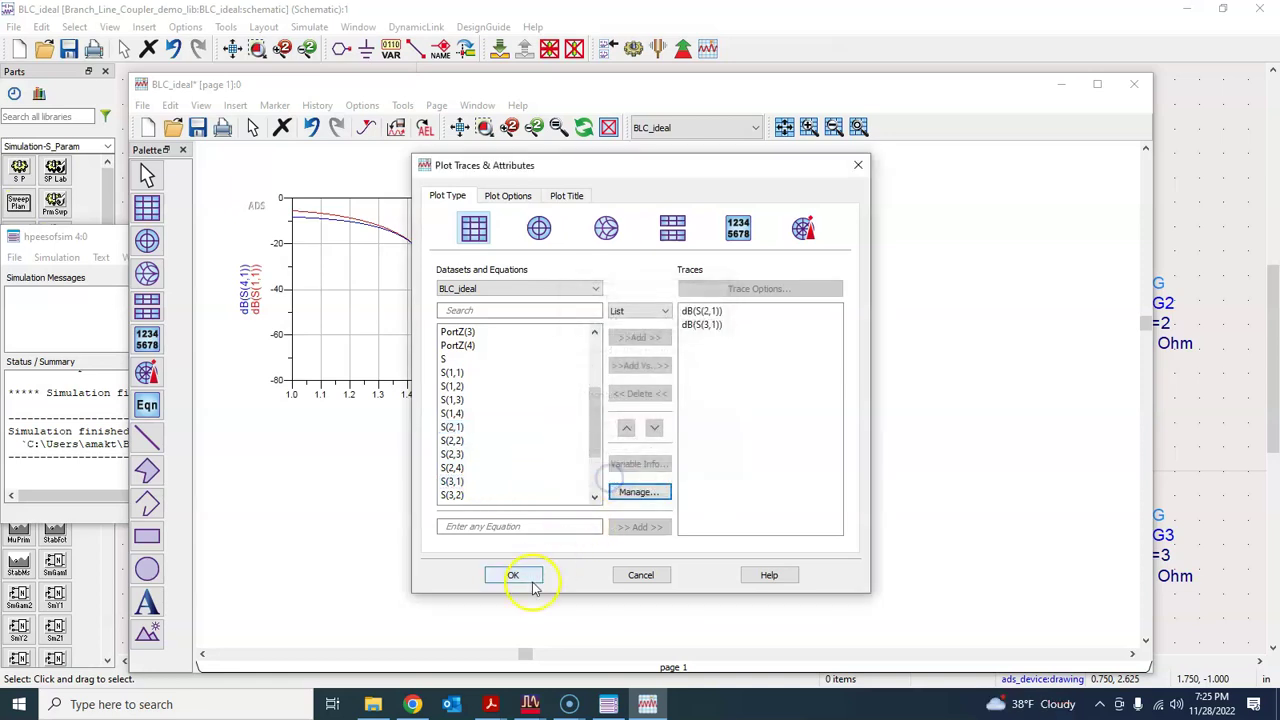
click(513, 575)
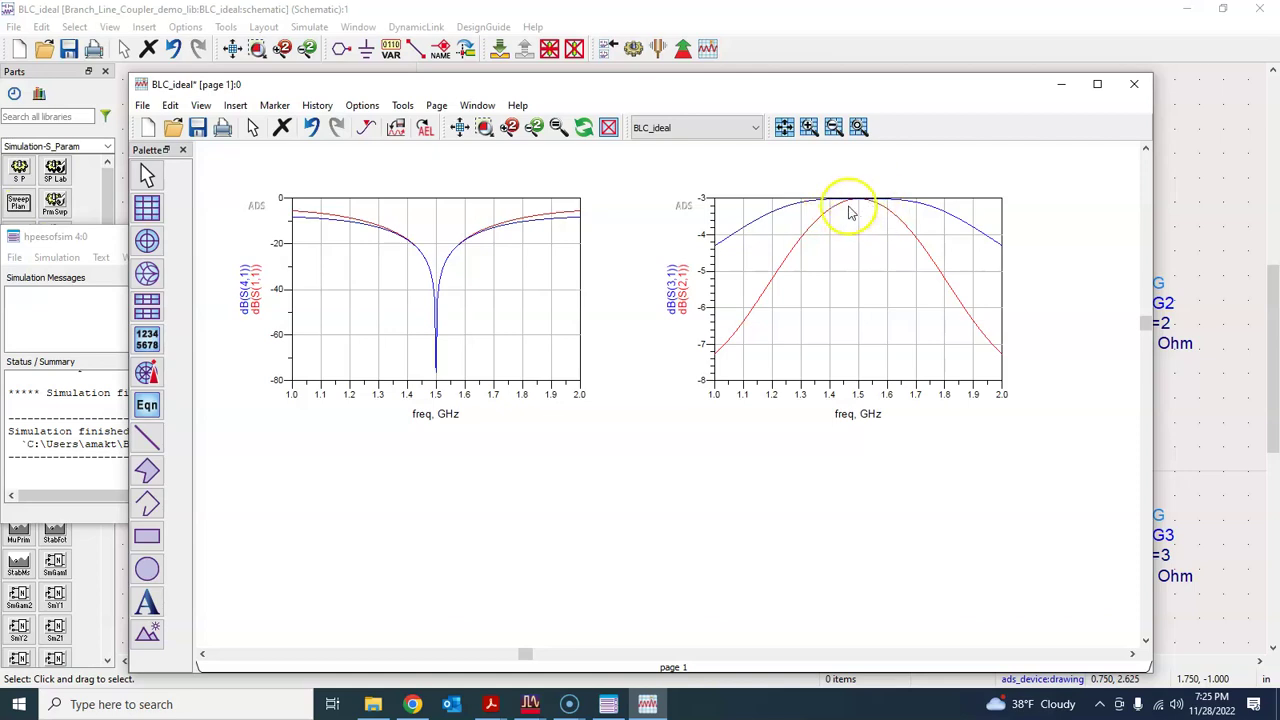
mouse_move(878, 209)
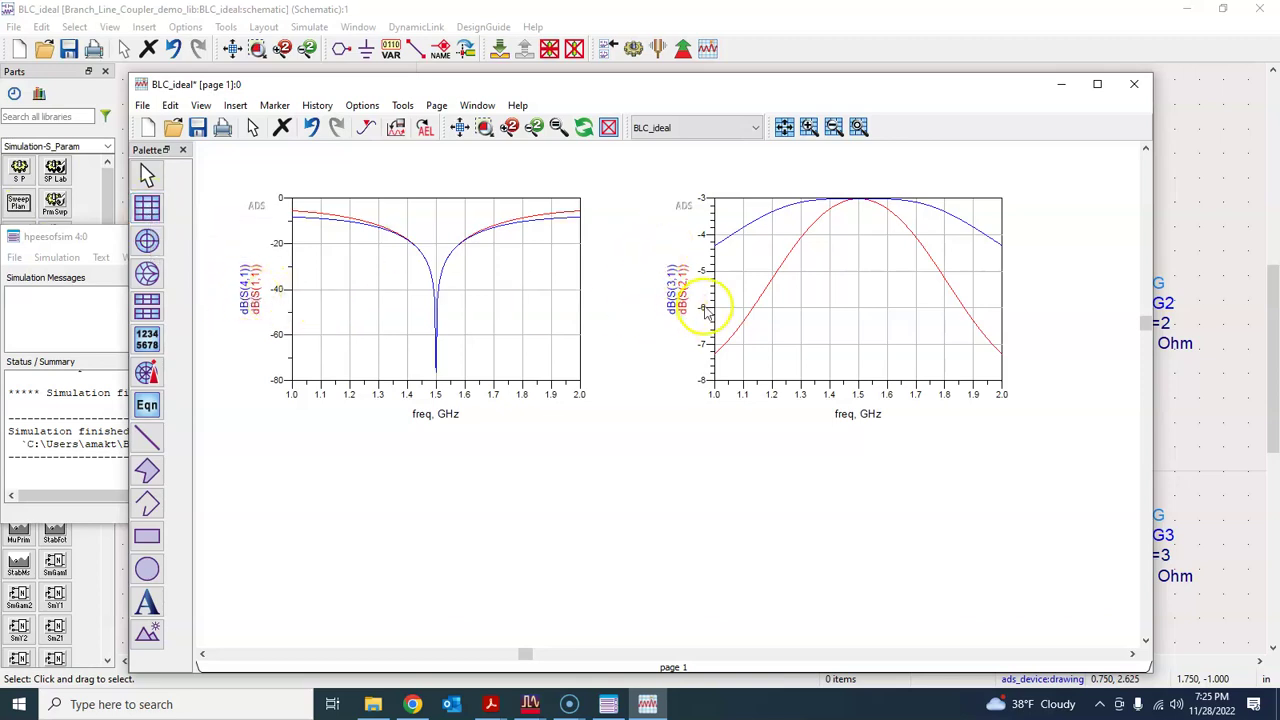
- Place a rectangular plot of phase(S(2,1)) below the others, then return to the BLC_ideal schematic
click(147, 207)
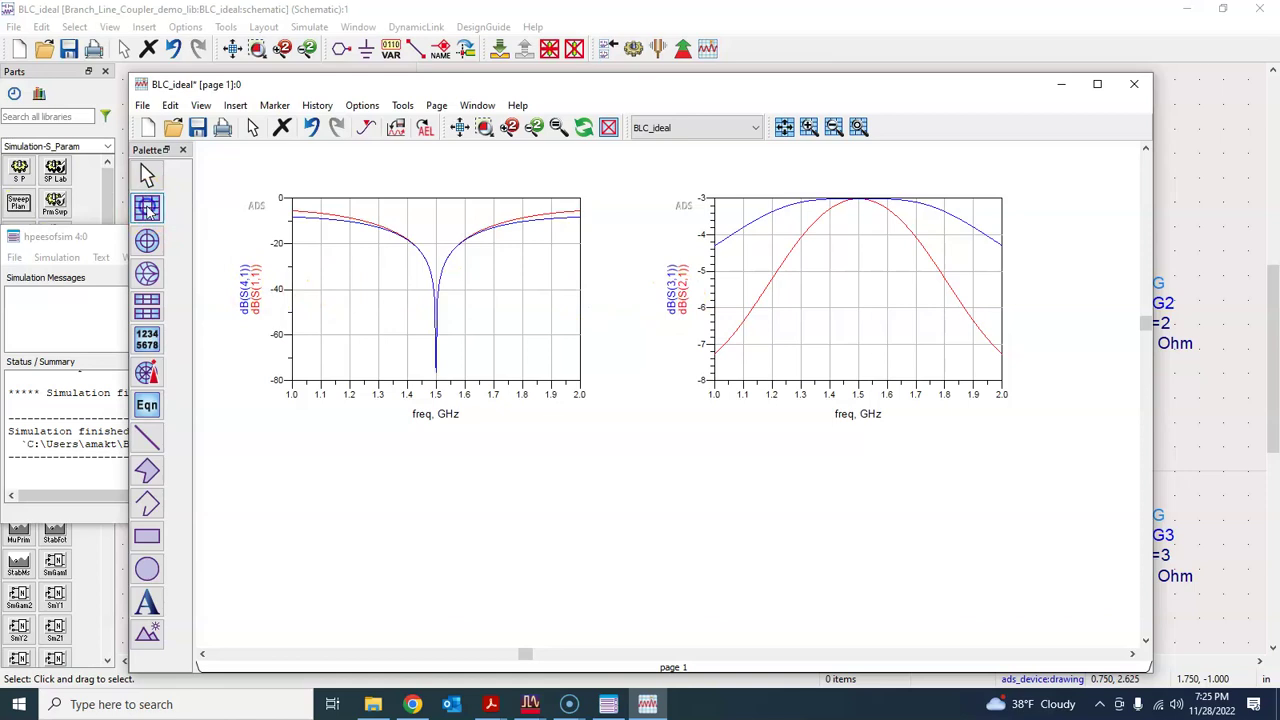
click(540, 457)
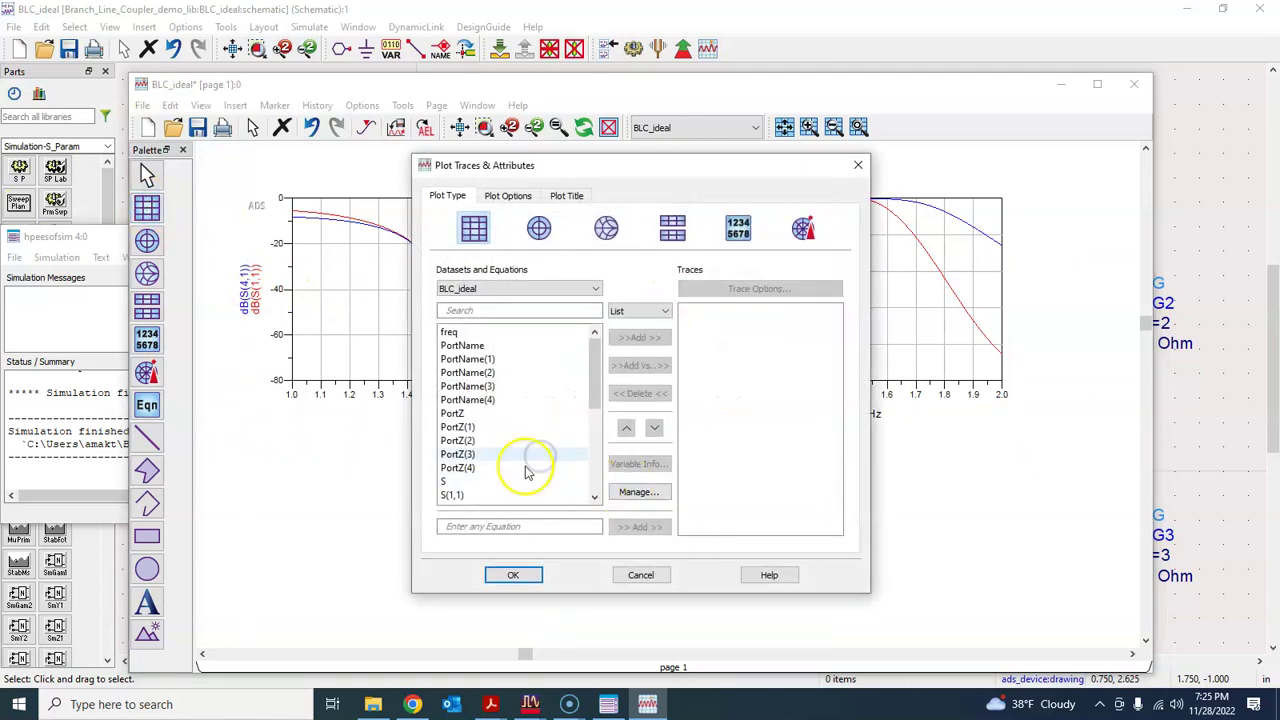
drag(594, 357, 595, 425)
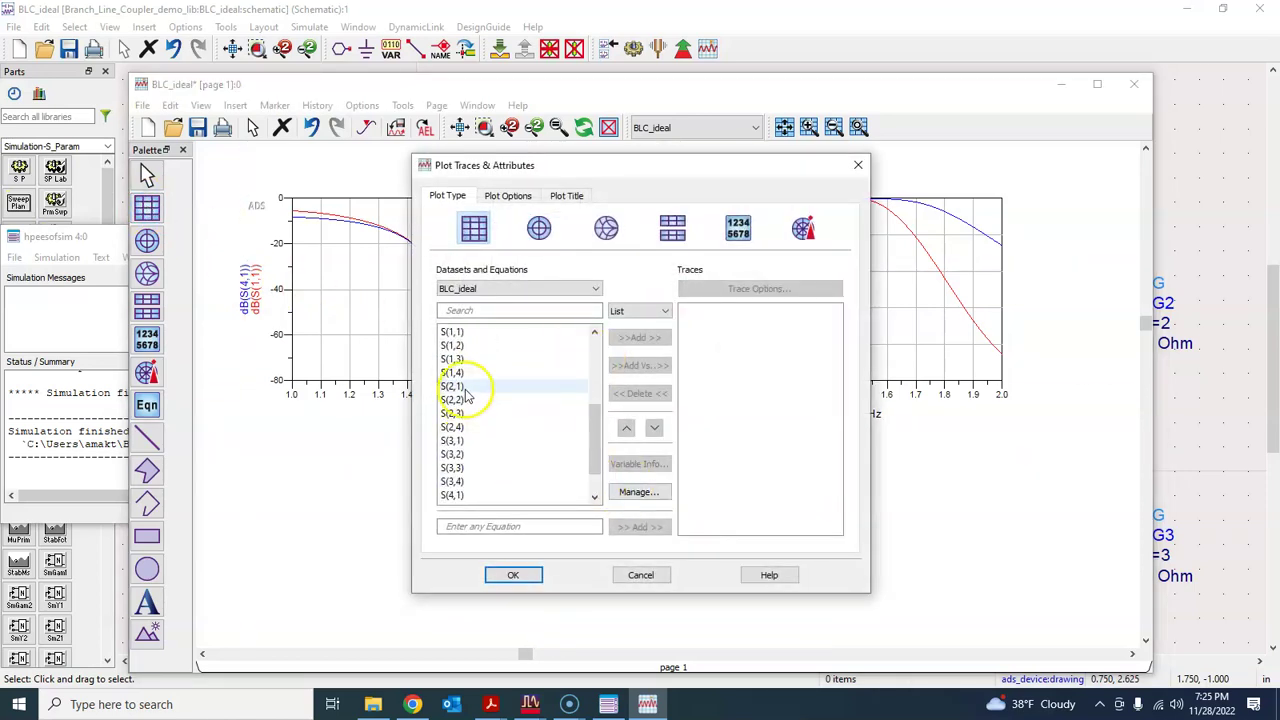
click(462, 386)
click(648, 337)
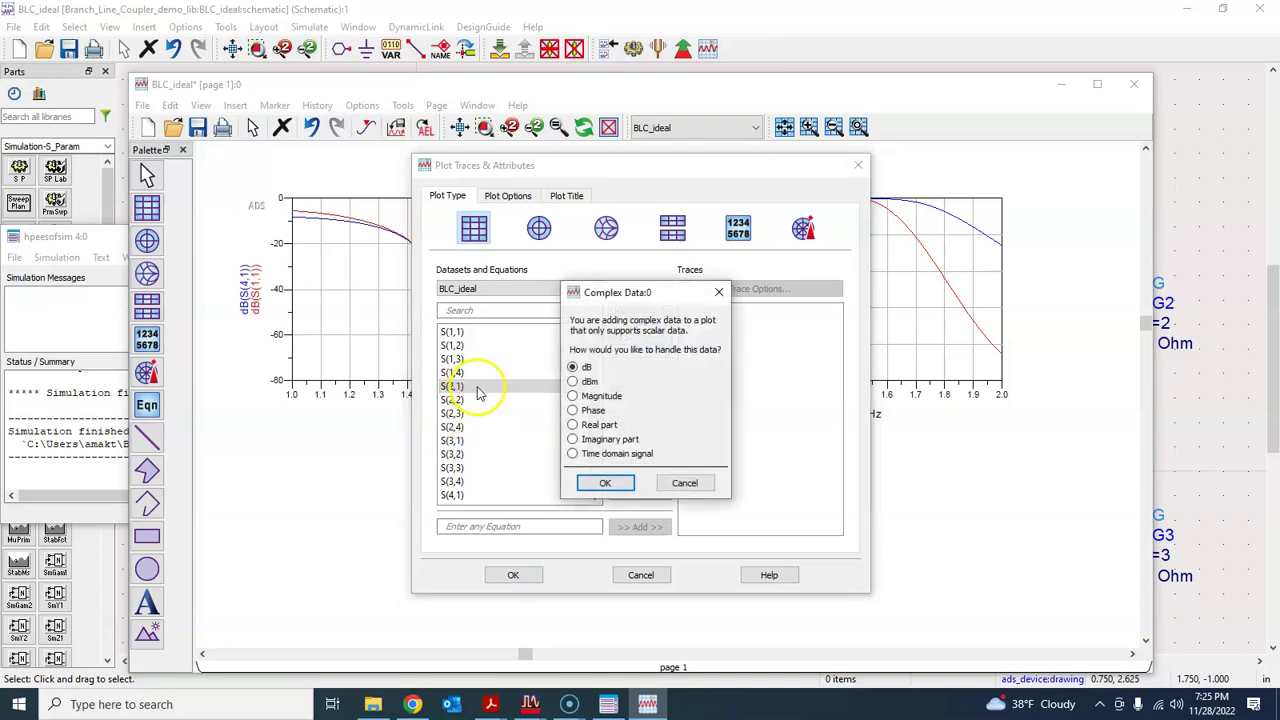
click(590, 411)
click(604, 483)
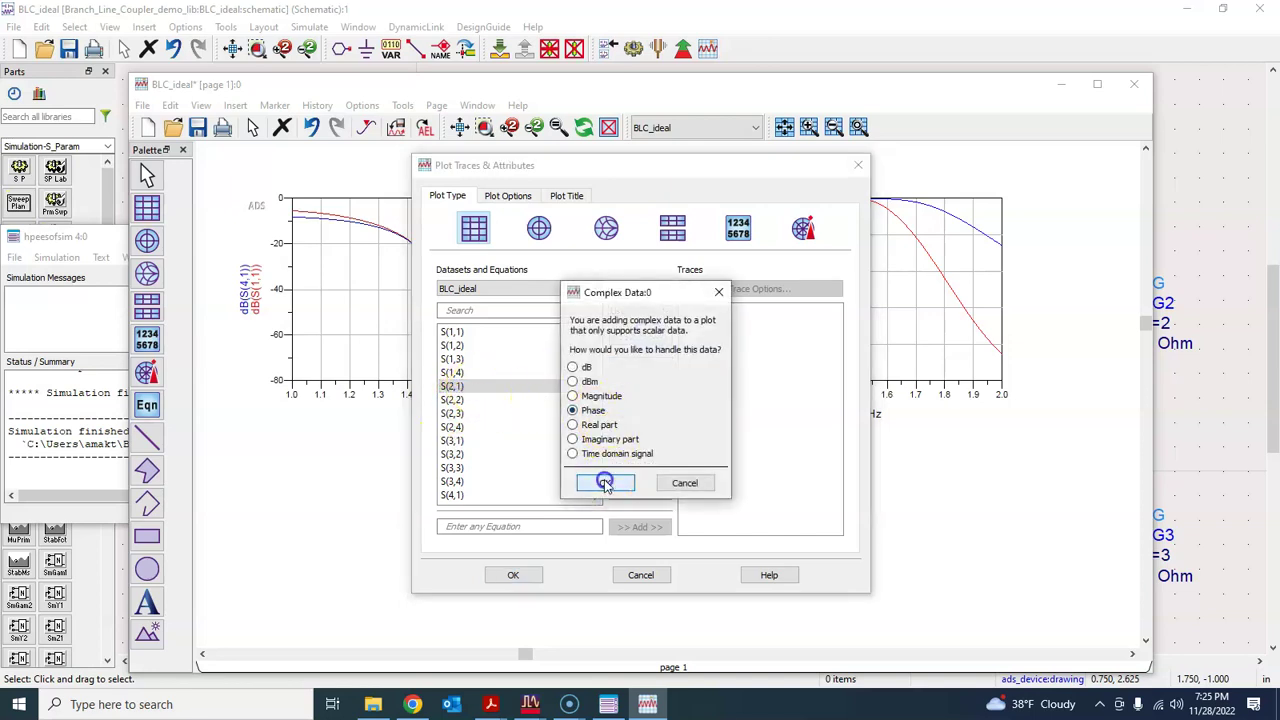
click(513, 575)
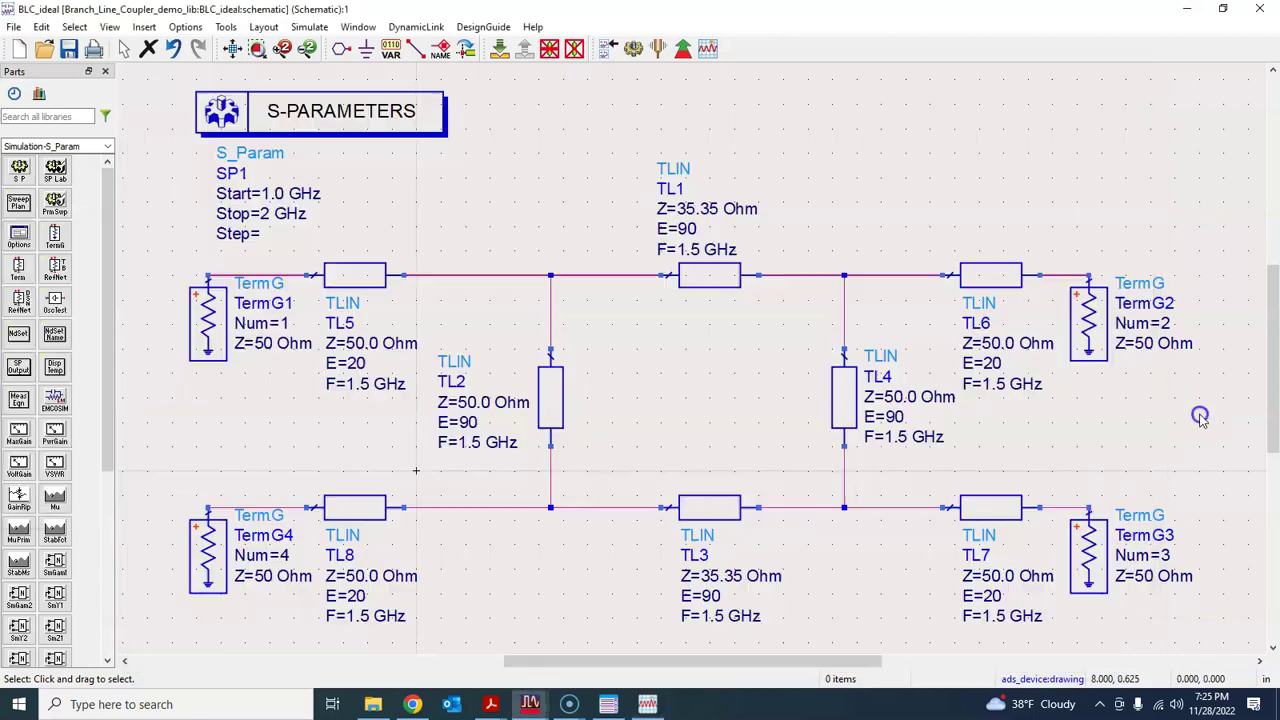
click(1198, 414)
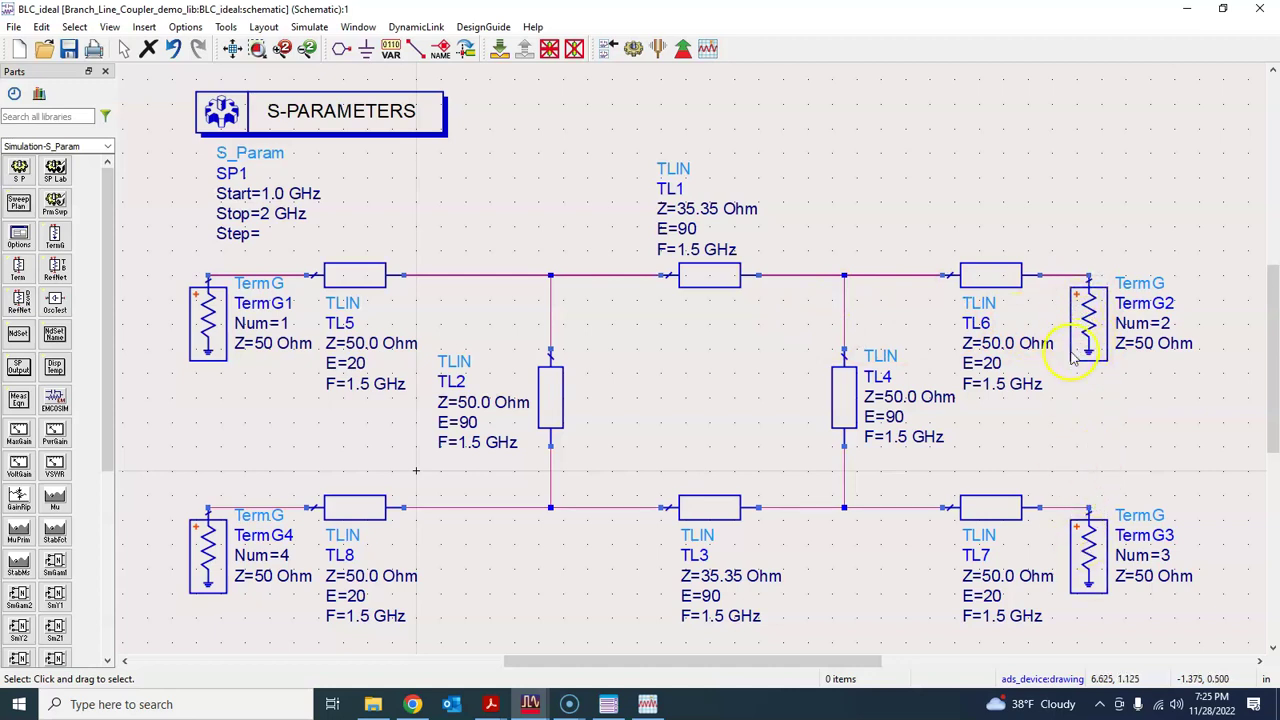
- Bring back the data display and open the phase trace's expression settings
click(650, 702)
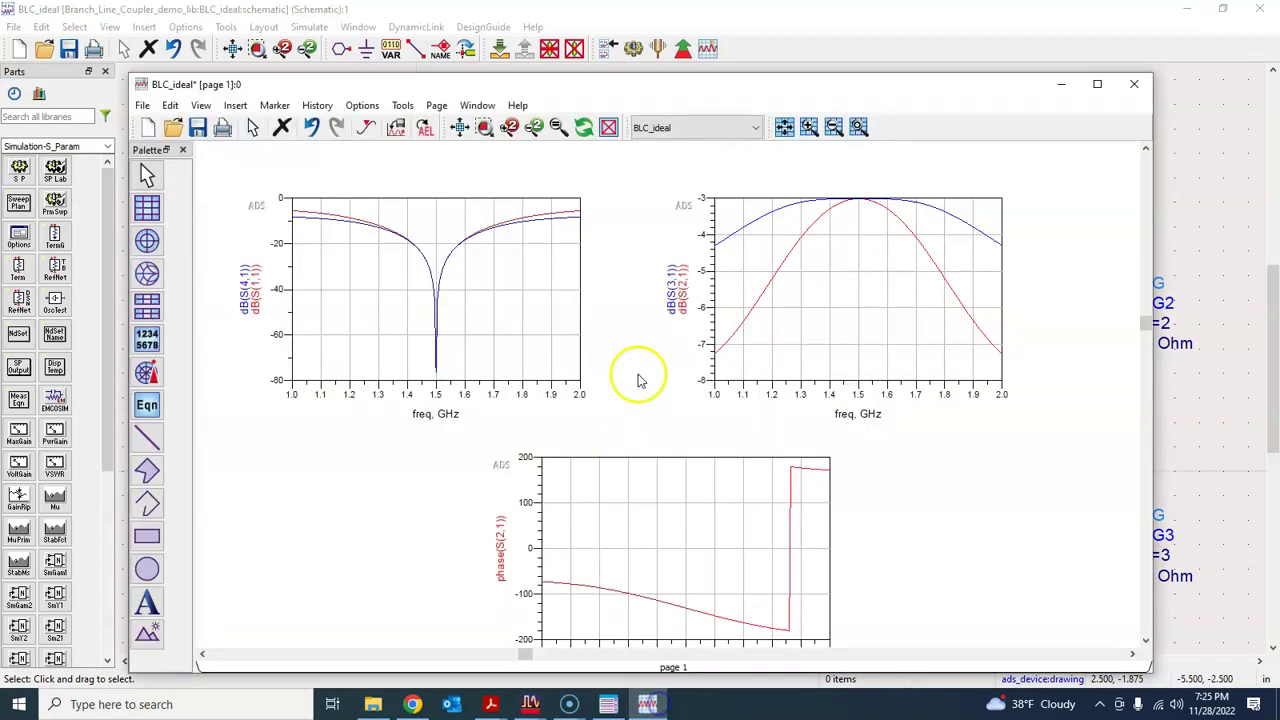
double_click(790, 535)
click(662, 559)
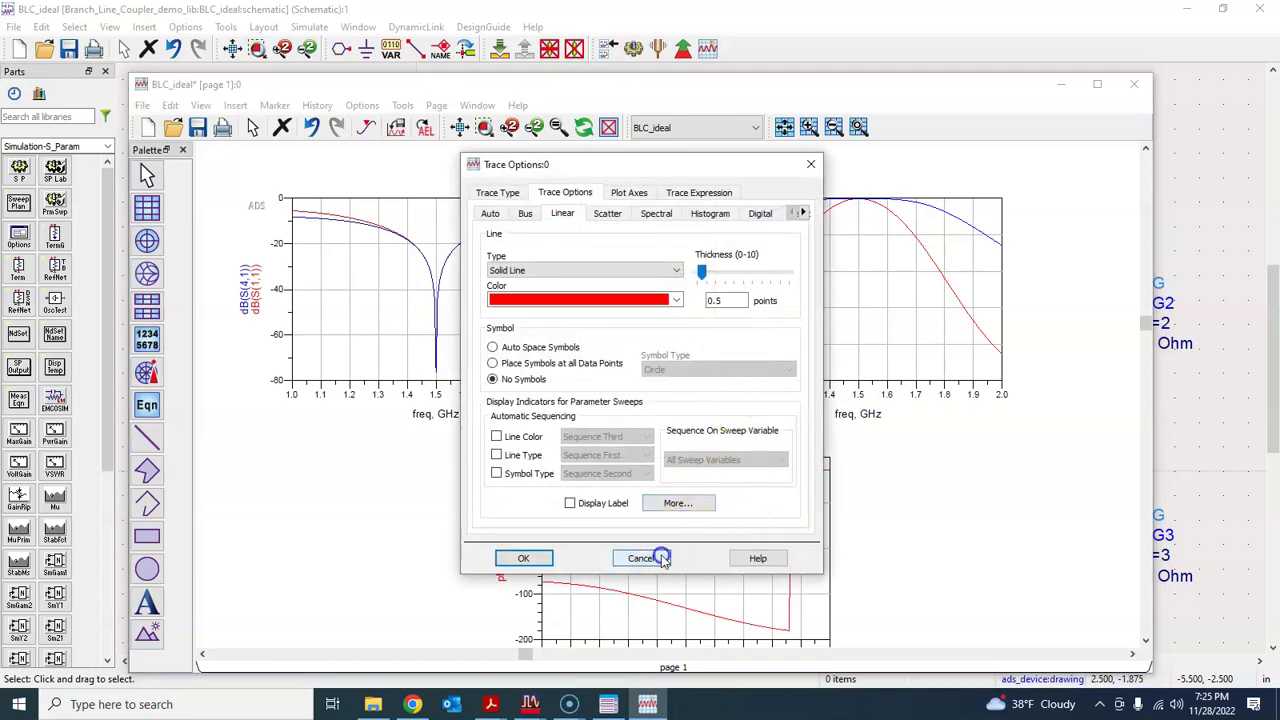
double_click(548, 580)
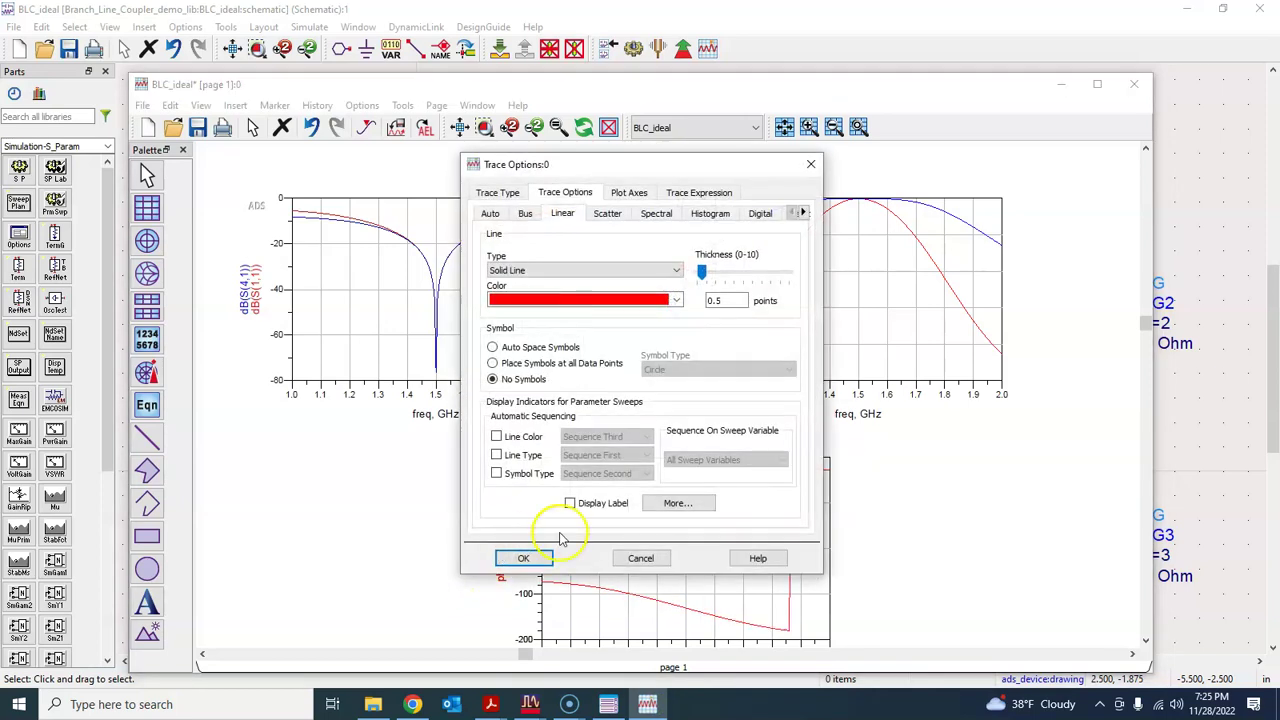
click(700, 194)
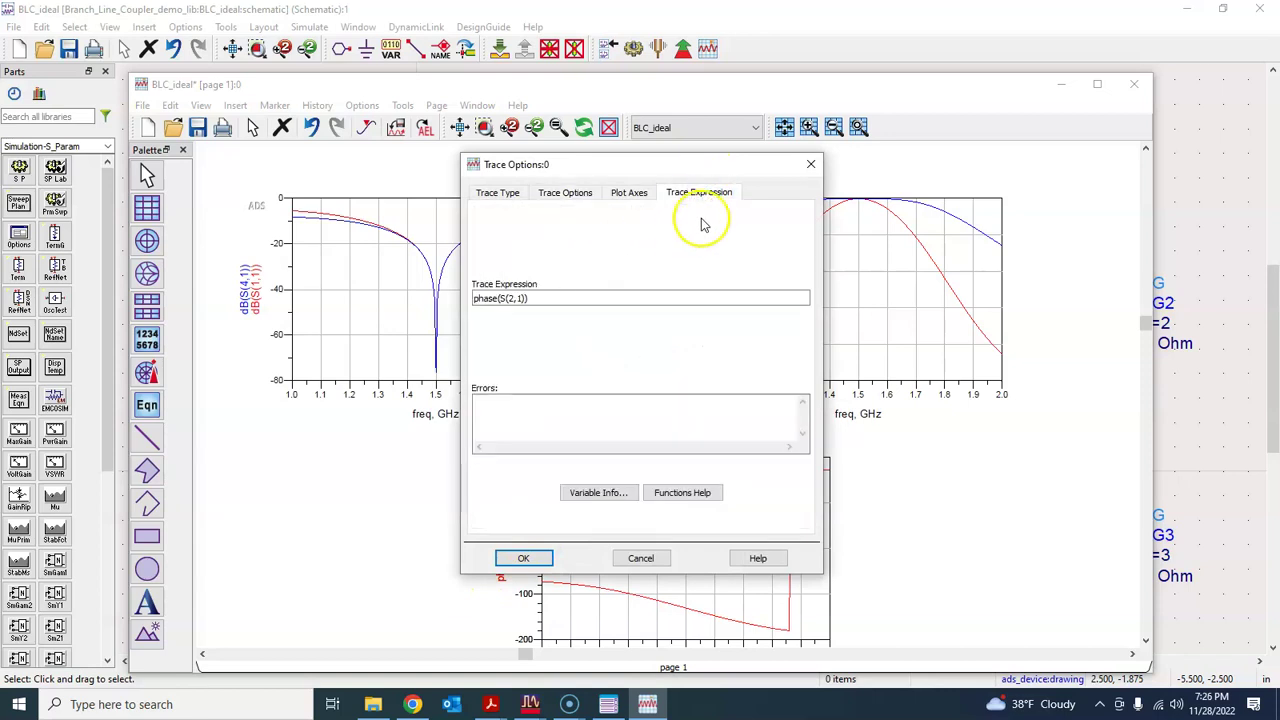
- Change the trace expression to phase(S(2,1)/S(3,1)) and fit all three plots to the window
click(524, 298)
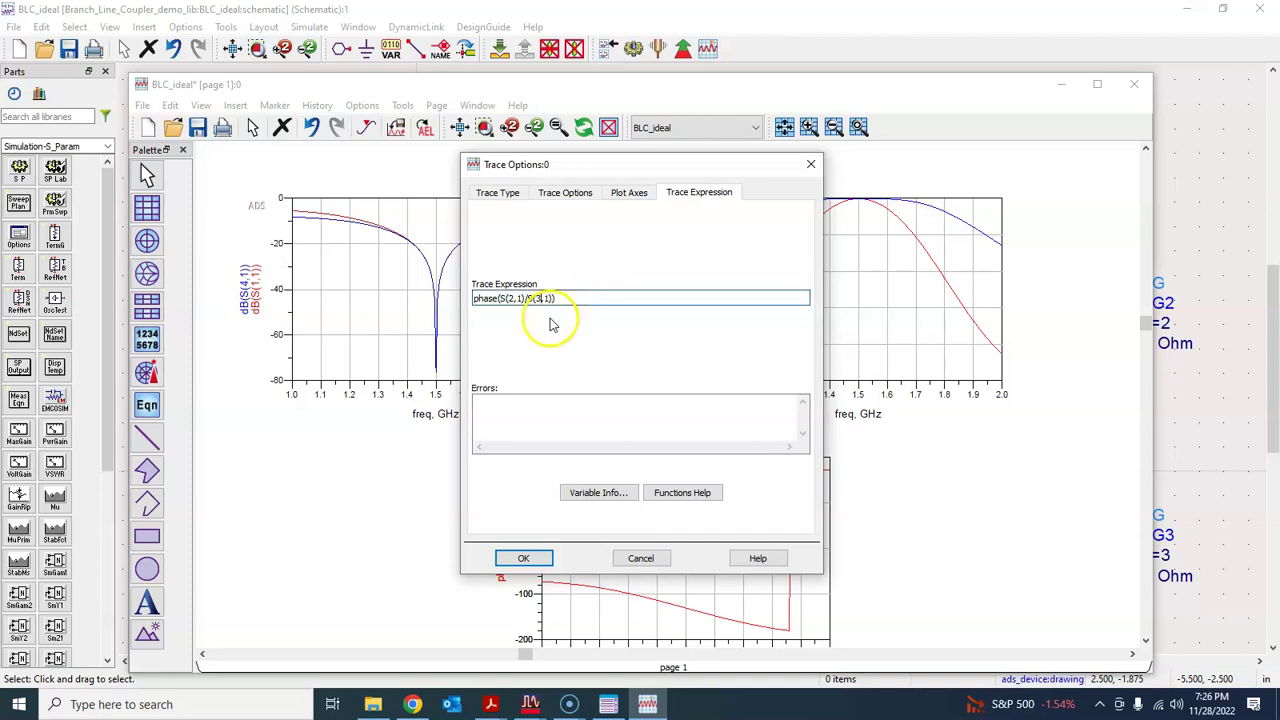
click(506, 303)
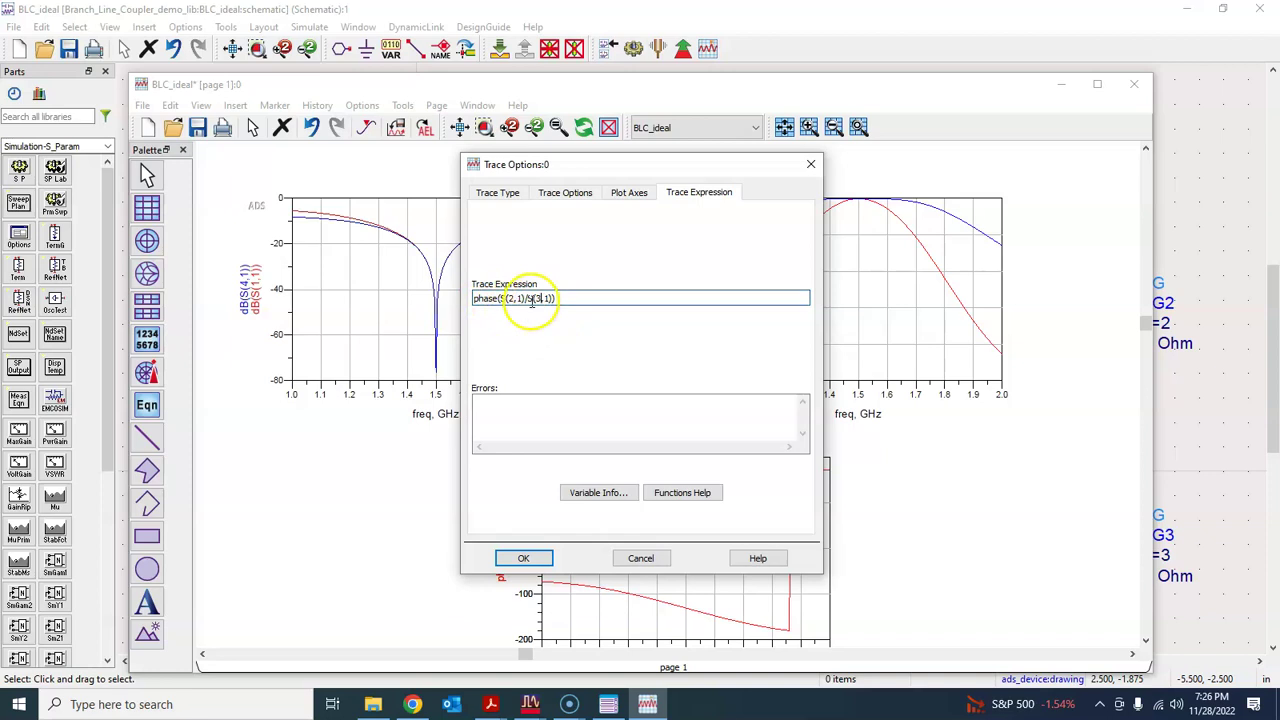
click(524, 558)
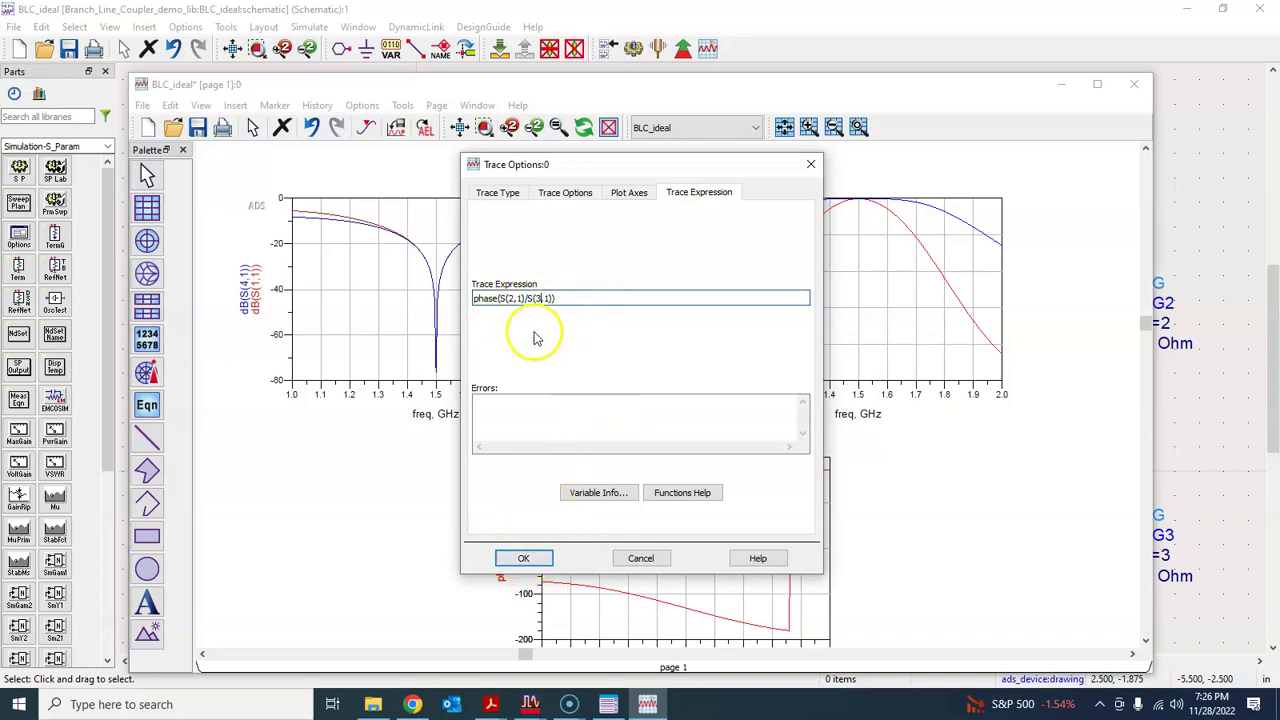
click(497, 299)
click(507, 298)
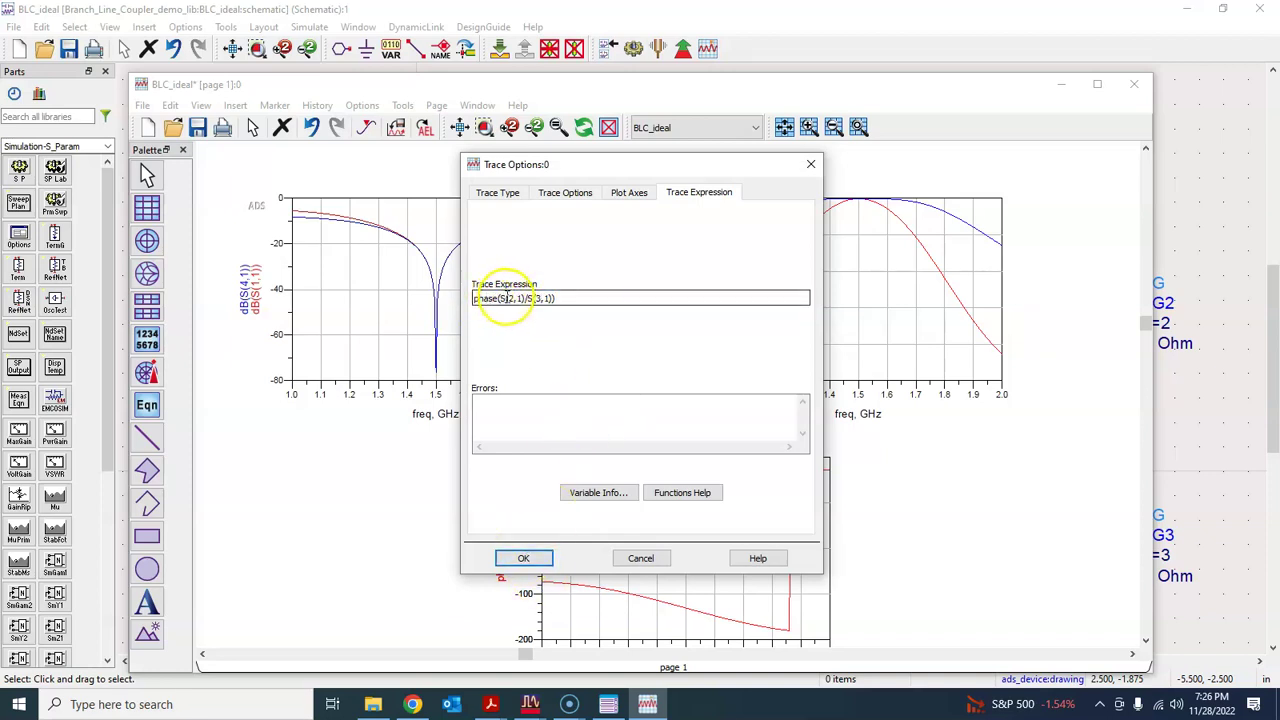
click(527, 298)
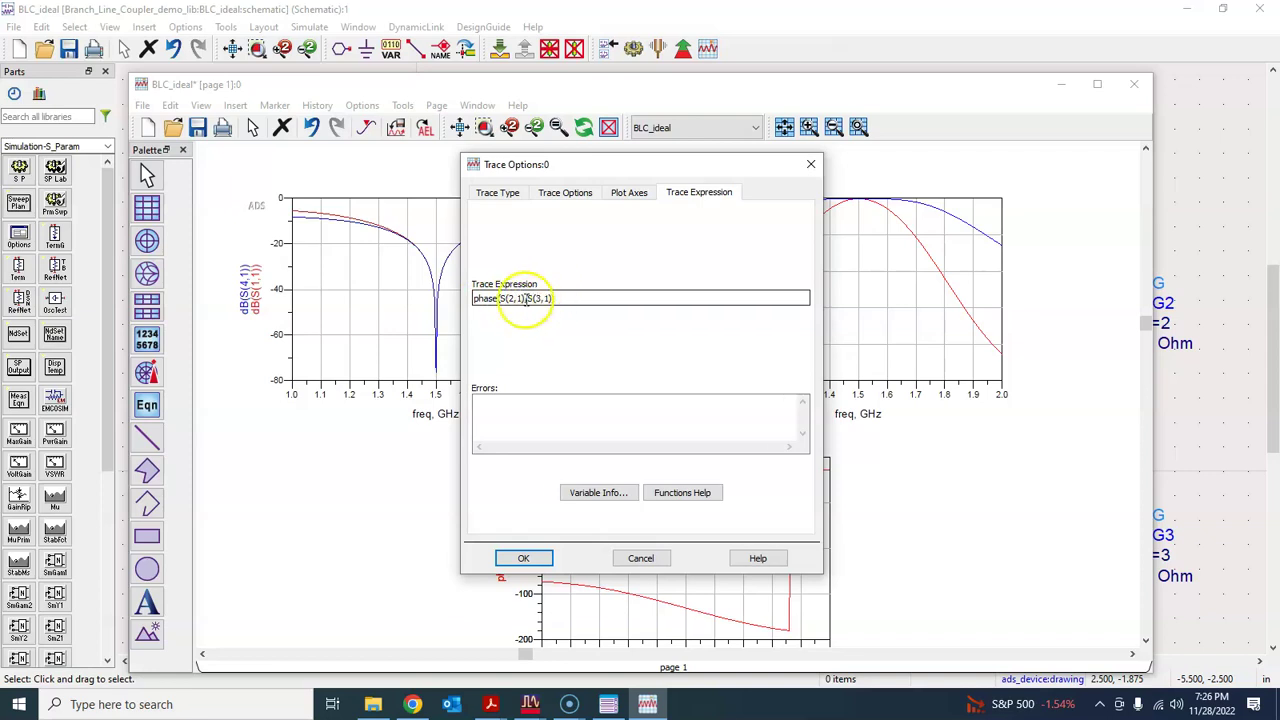
click(543, 299)
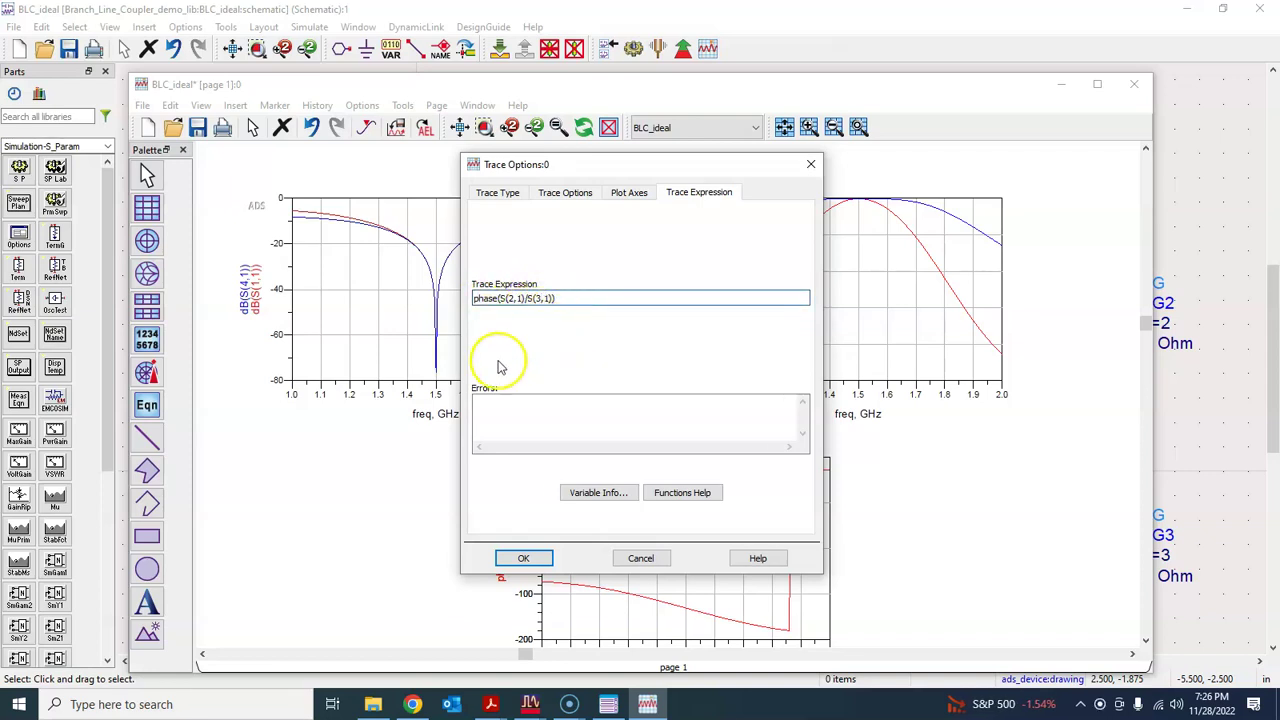
click(512, 564)
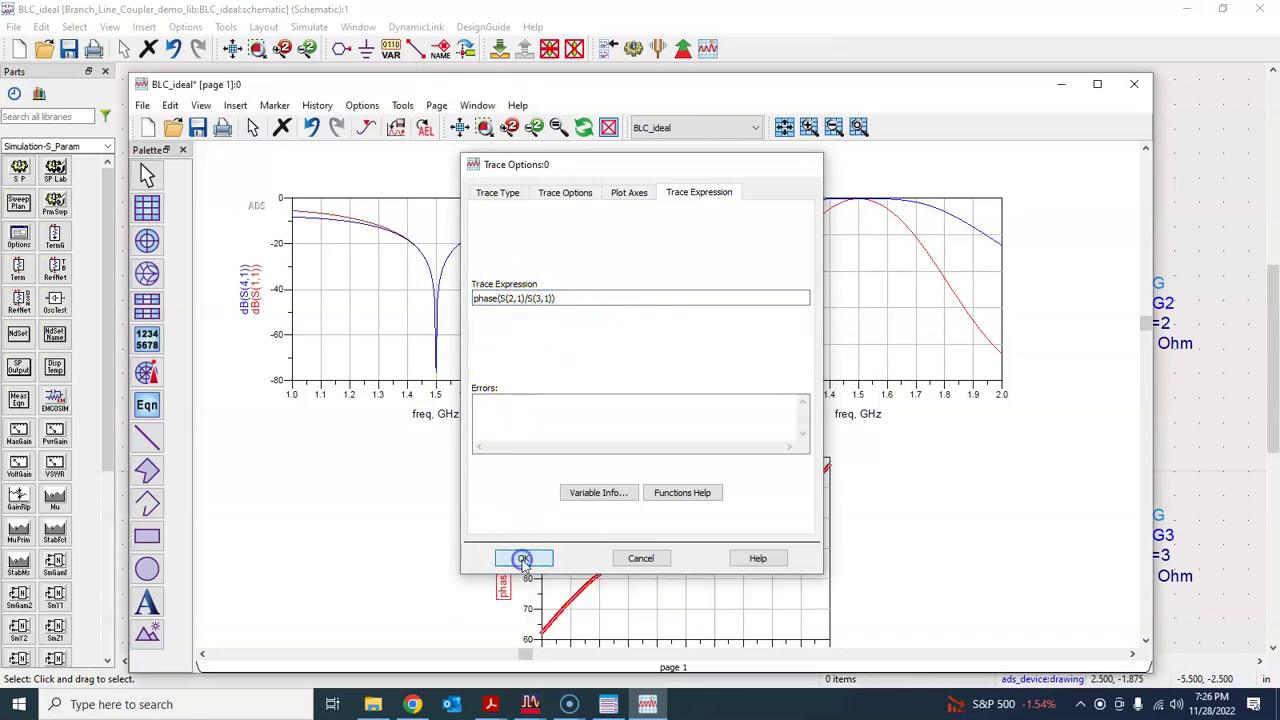
click(910, 525)
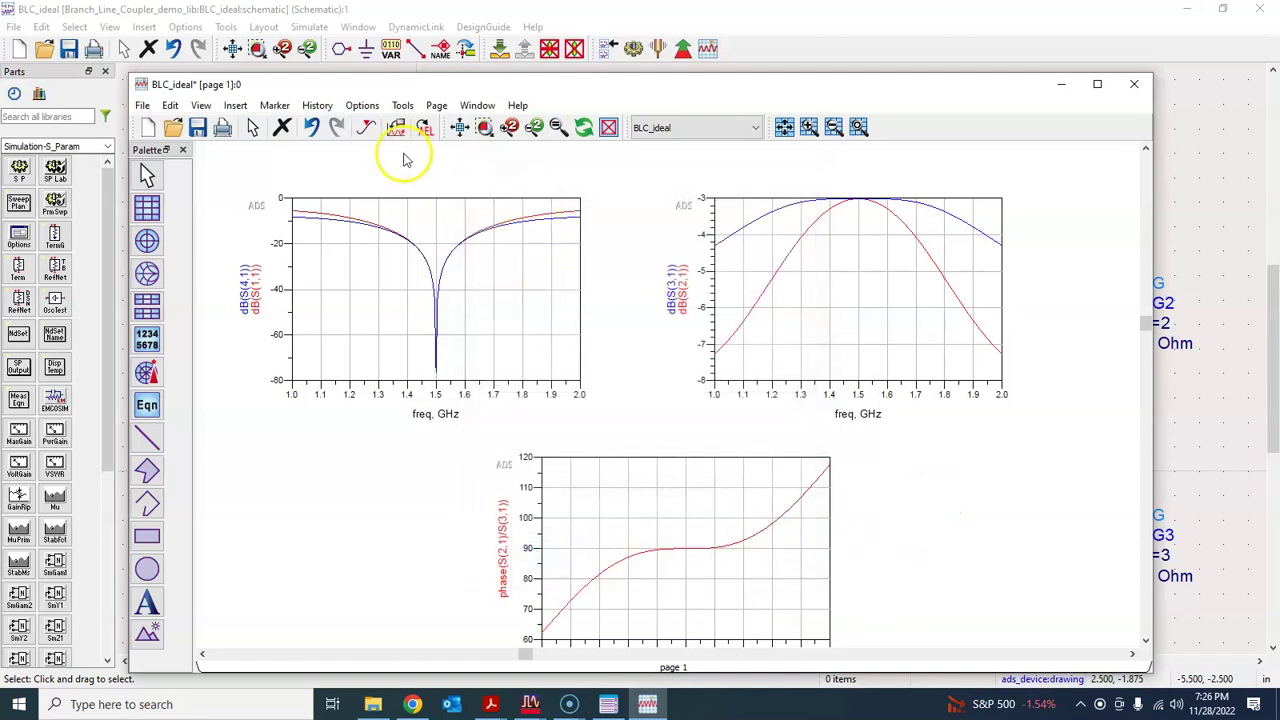
click(459, 127)
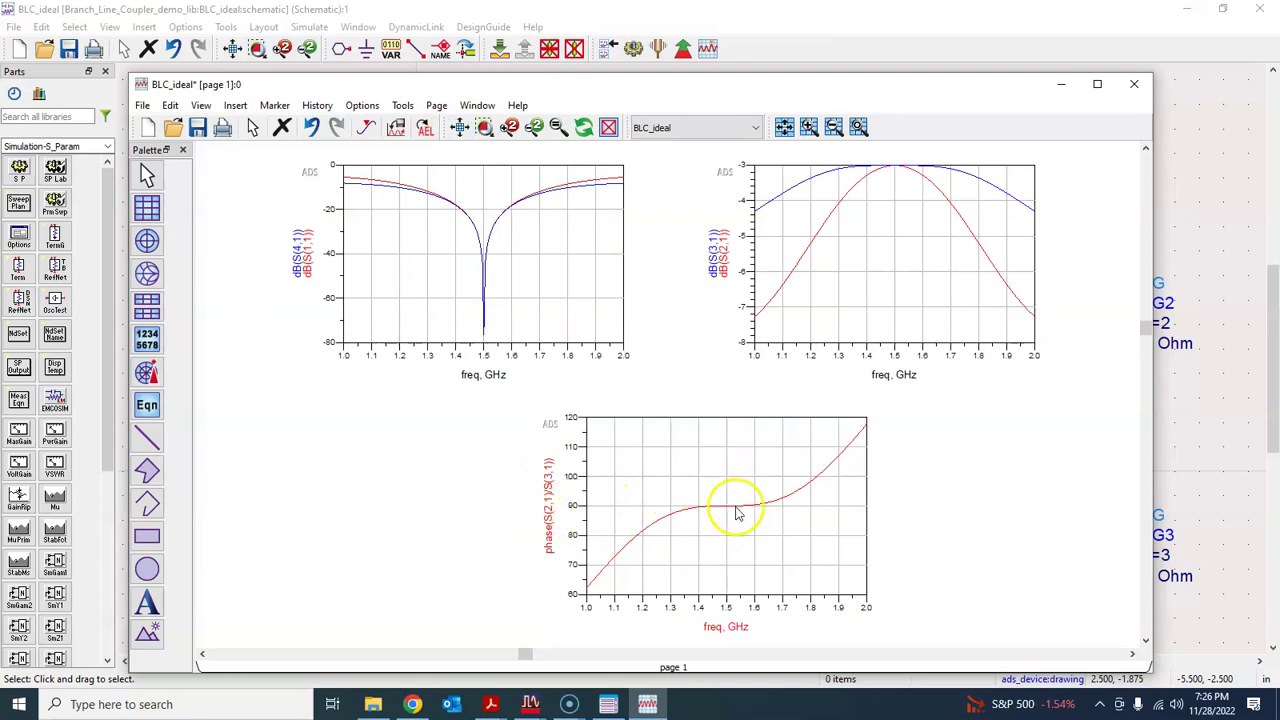
- Save the BLC_ideal data display with its three plots
click(197, 127)
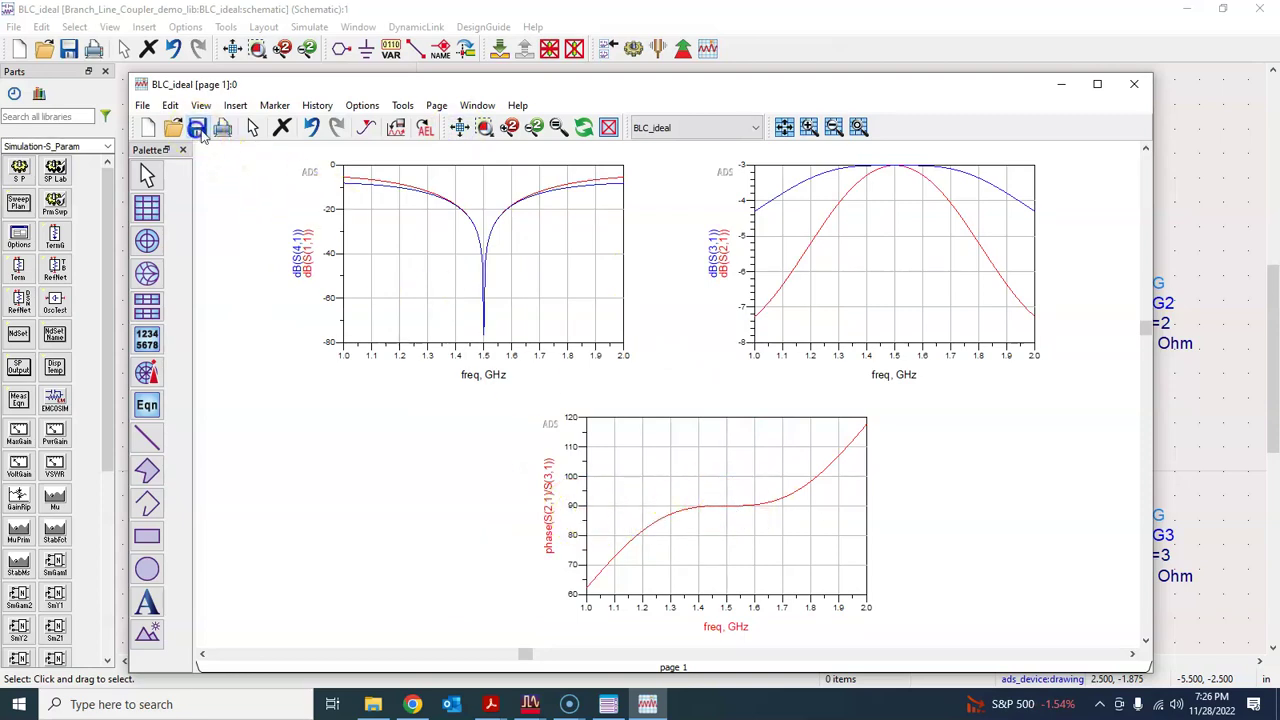